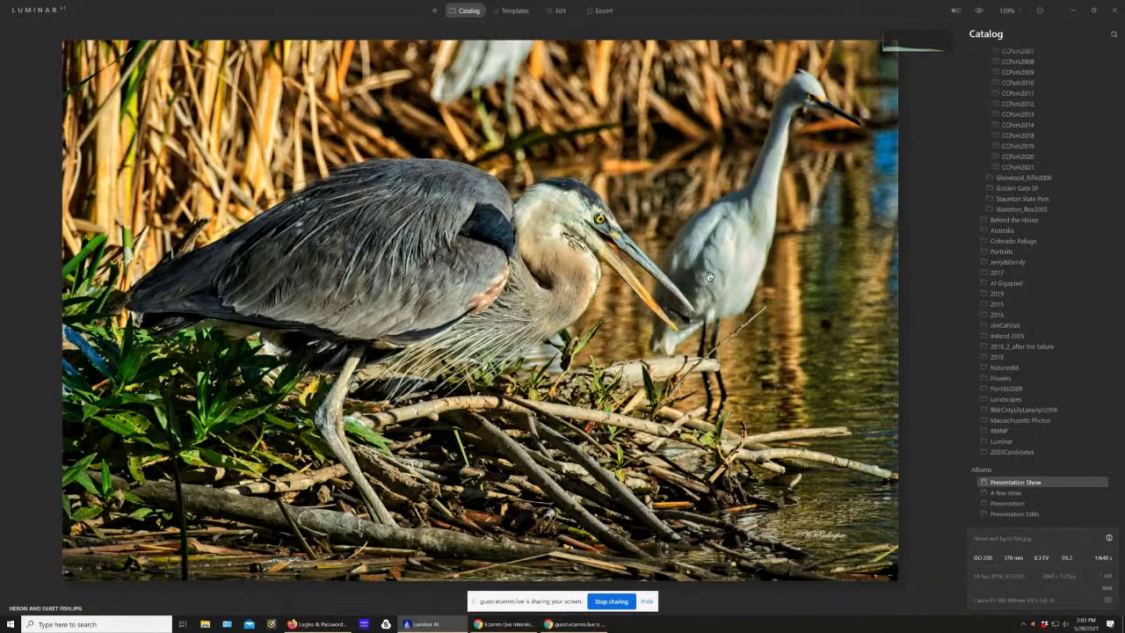
Step: Look through the next Presentation Show photos and bring up the wood duck photo from the Presentation Edits album
{"action": "key", "text": "Right"}
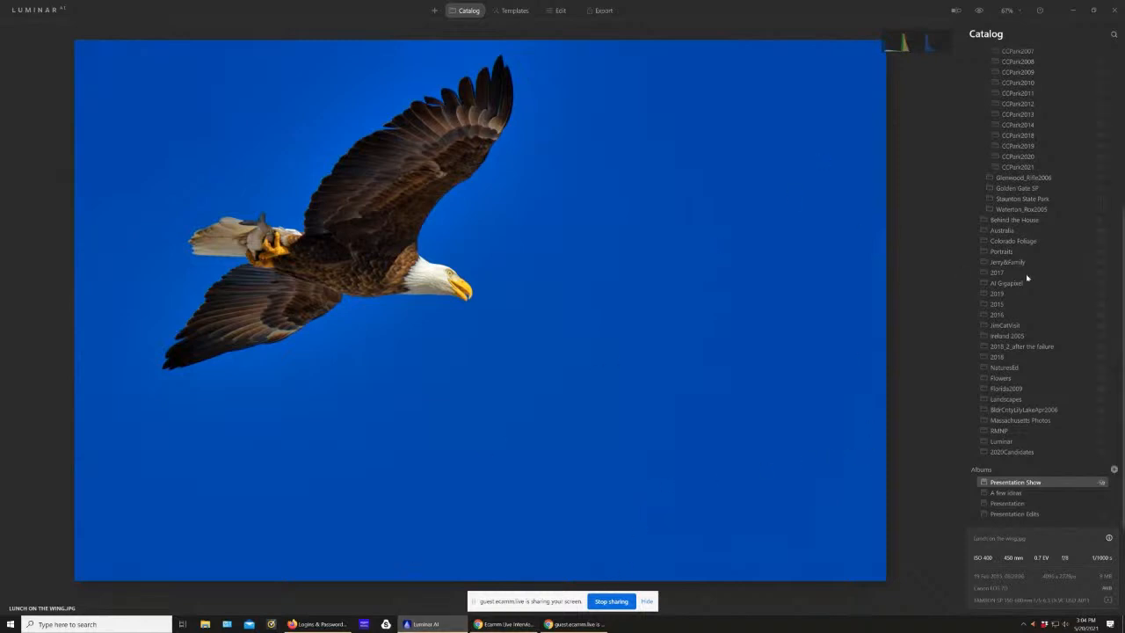
{"action": "key", "text": "Right"}
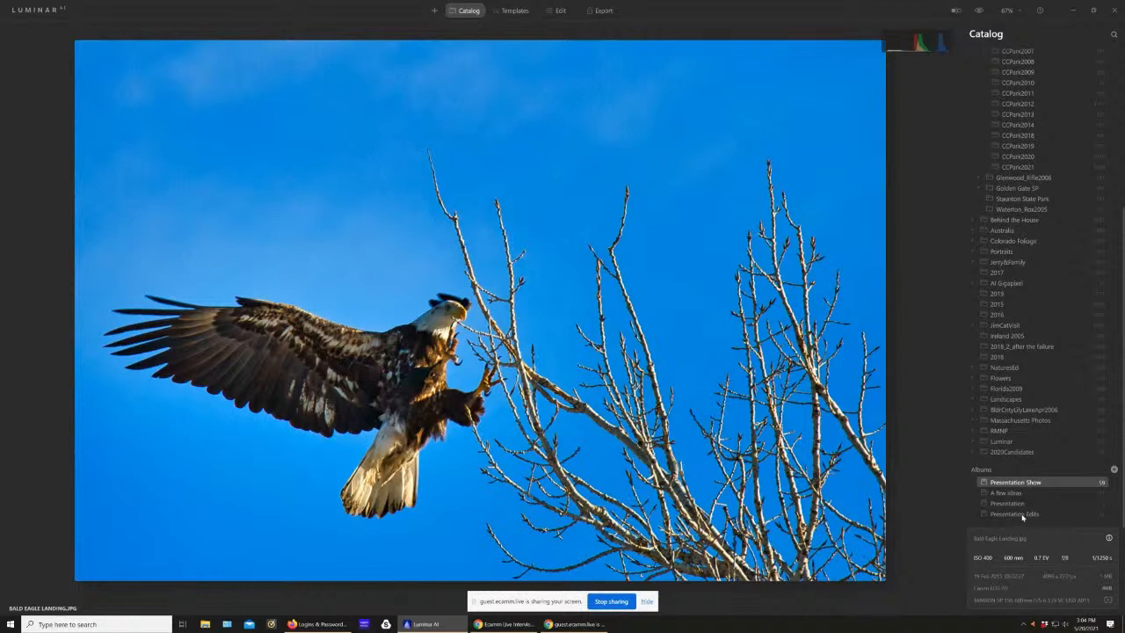
{"action": "left_click", "coordinate": [1023, 517]}
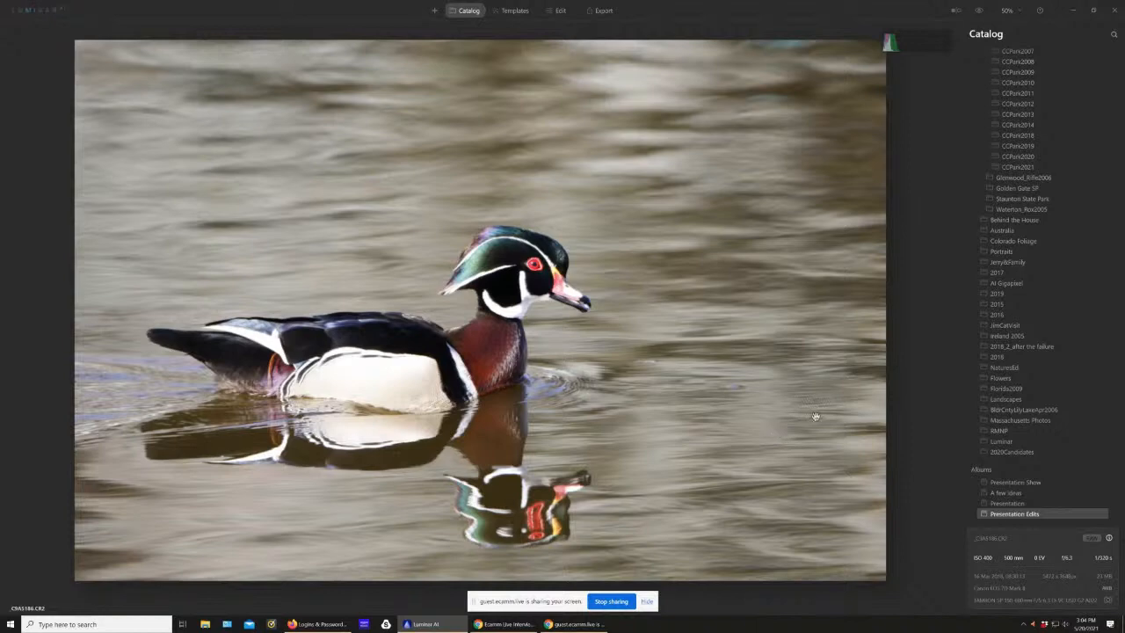
{"action": "scroll", "coordinate": [832, 318], "scroll_direction": "up", "scroll_amount": 1}
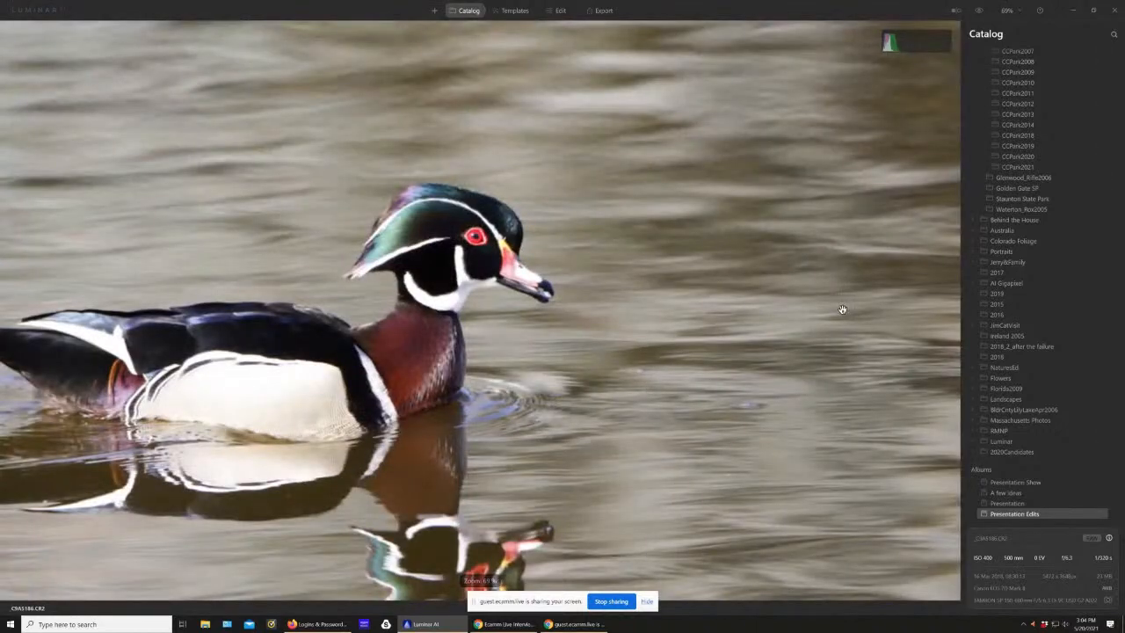
{"action": "scroll", "coordinate": [842, 310], "scroll_direction": "up", "scroll_amount": 1}
{"action": "scroll", "coordinate": [842, 309], "scroll_direction": "down", "scroll_amount": 1}
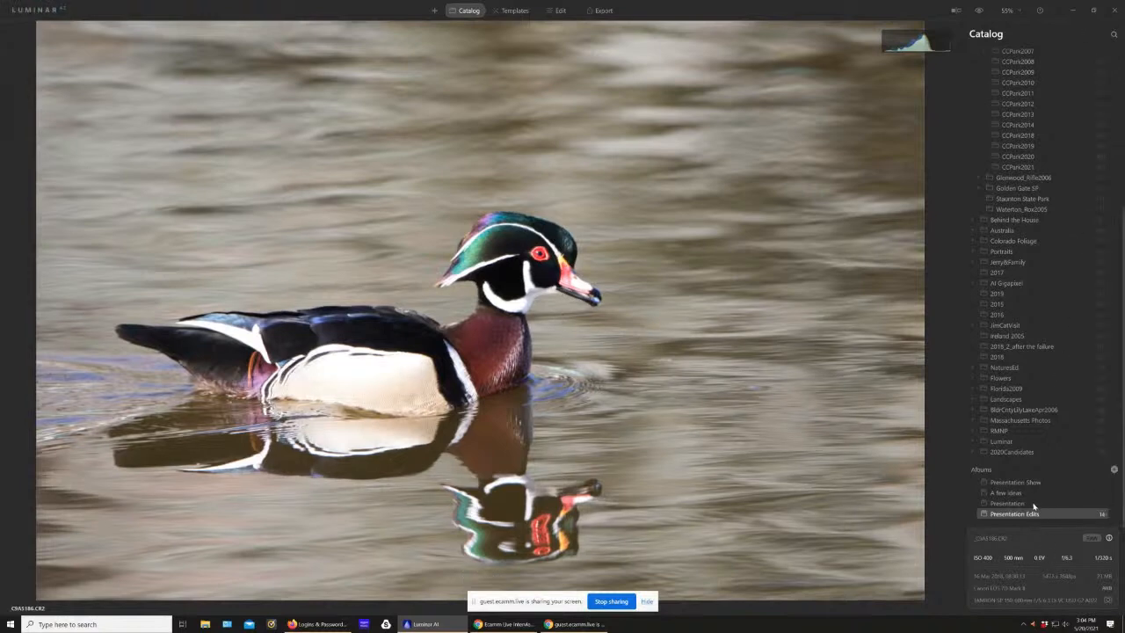
{"action": "scroll", "coordinate": [1050, 389], "scroll_direction": "up", "scroll_amount": 1}
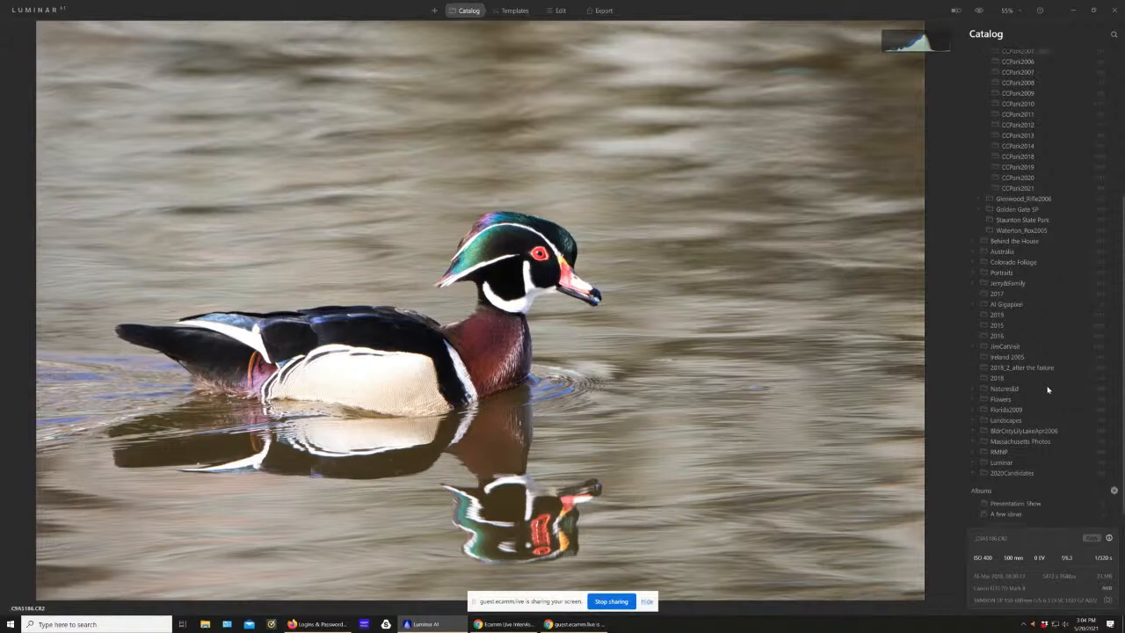
{"action": "scroll", "coordinate": [1049, 390], "scroll_direction": "down", "scroll_amount": 1}
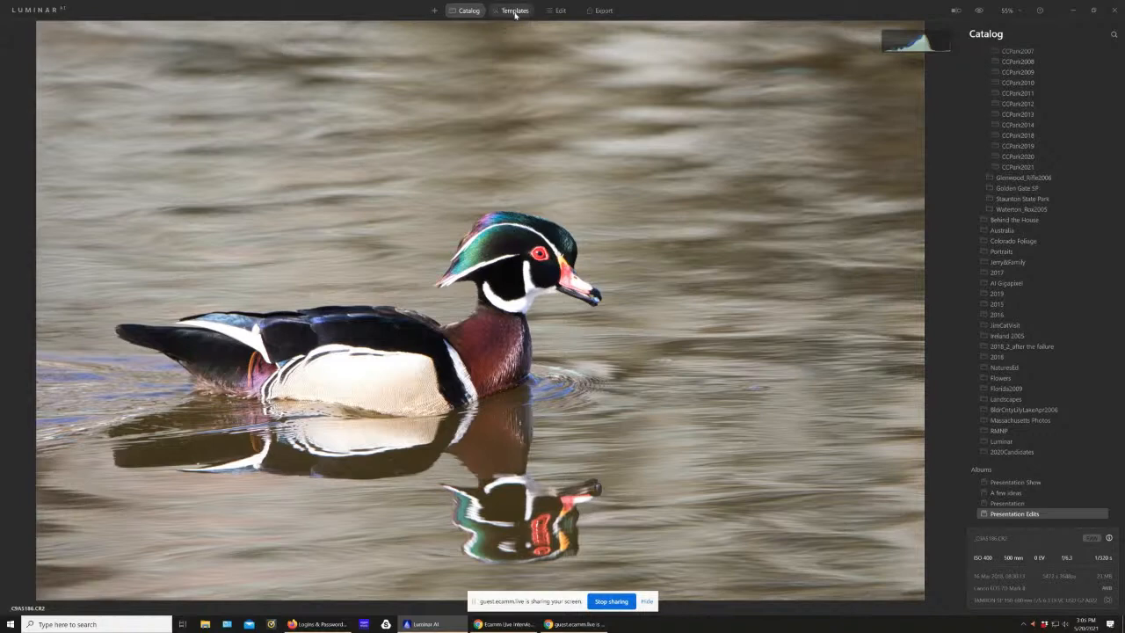
Step: Start editing the wood duck photo and set the Enhance tool's Accent to about 22
{"action": "left_click", "coordinate": [559, 12]}
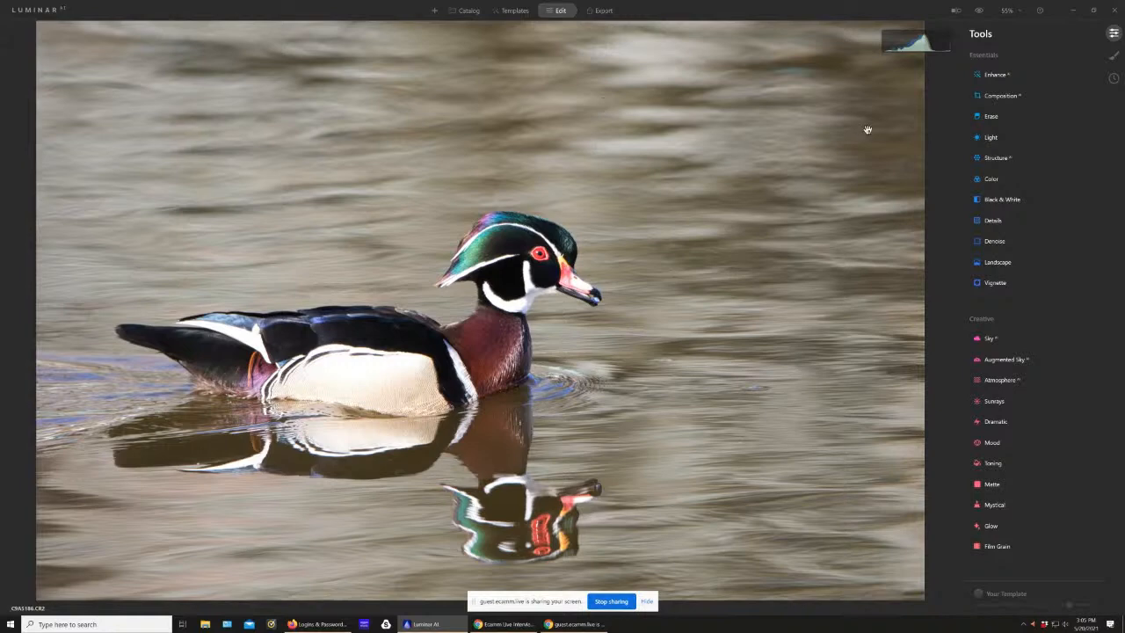
{"action": "left_click", "coordinate": [1002, 76]}
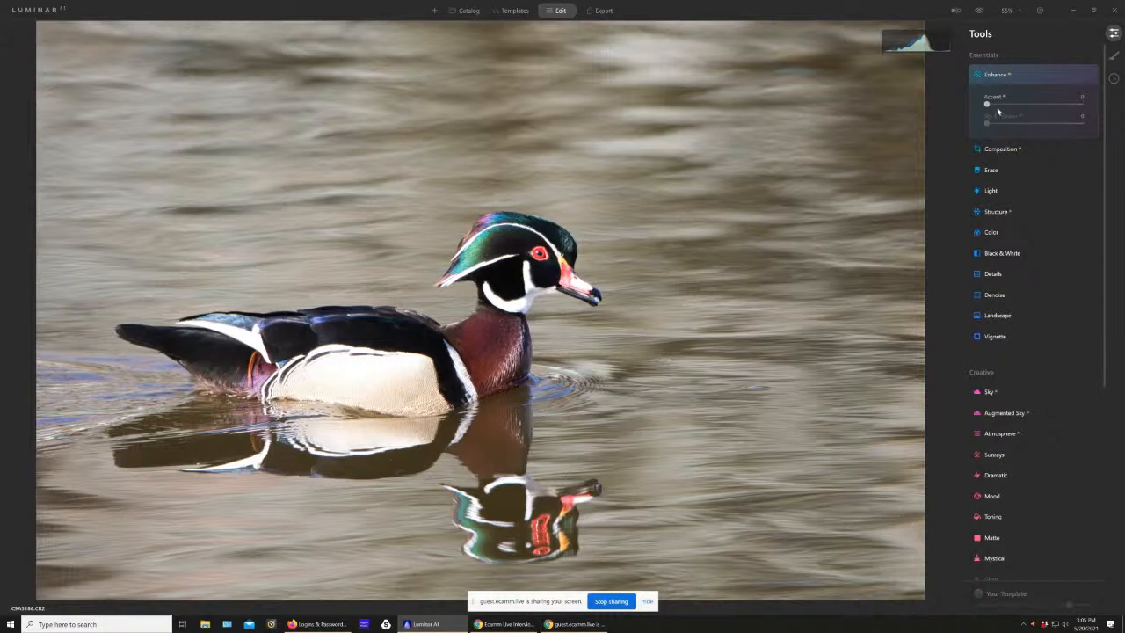
{"action": "left_click_drag", "start_coordinate": [987, 105], "coordinate": [1007, 104]}
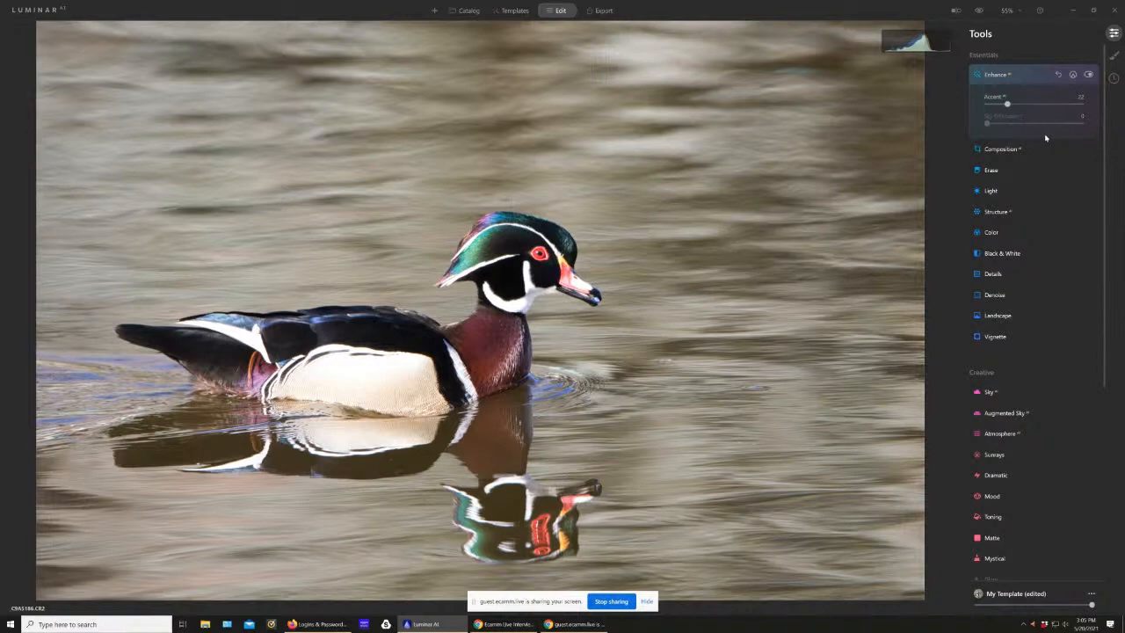
Step: Crop the photo in its original ratio, trimming the water ahead of the duck and repositioning the bird within the frame
{"action": "left_click", "coordinate": [1002, 148]}
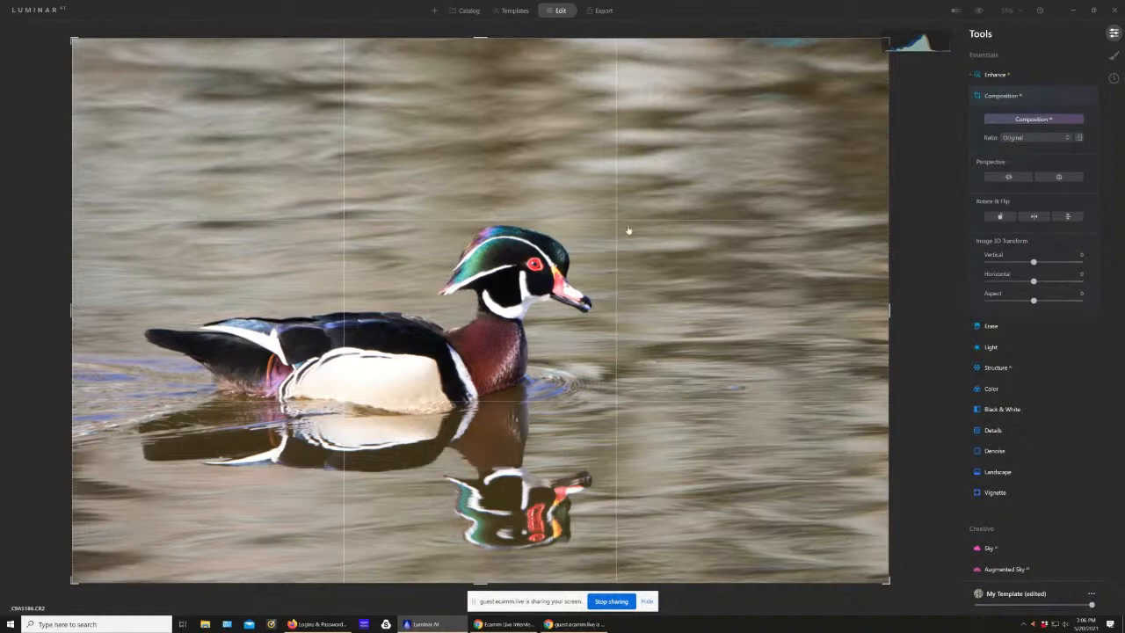
{"action": "left_click_drag", "start_coordinate": [889, 311], "coordinate": [850, 316]}
{"action": "left_click_drag", "start_coordinate": [685, 337], "coordinate": [683, 304]}
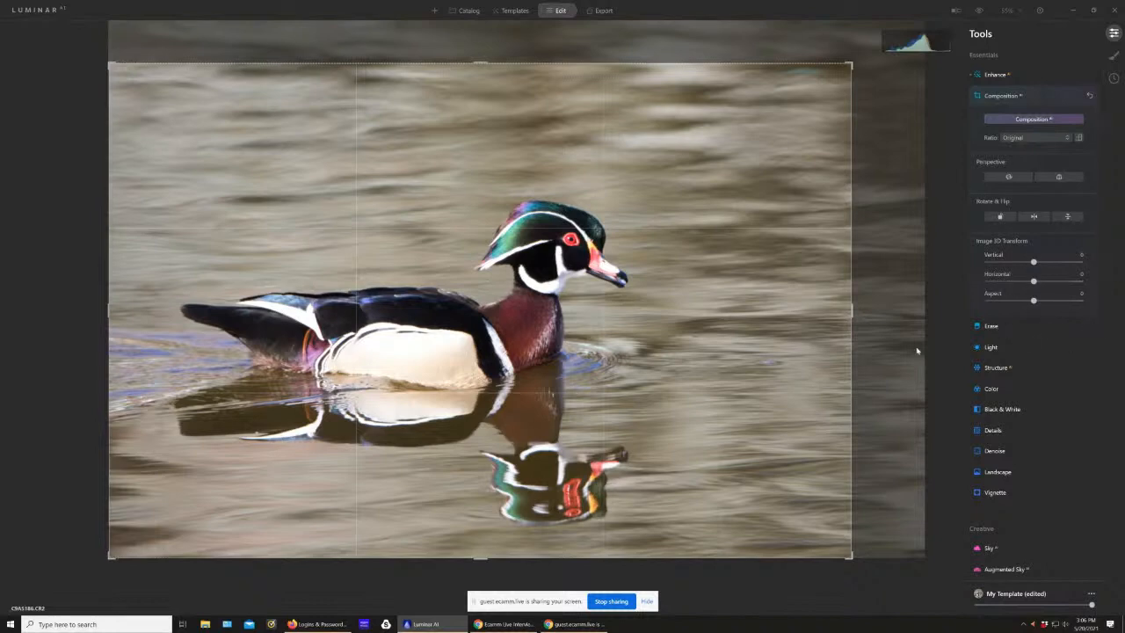
{"action": "key", "text": "Return"}
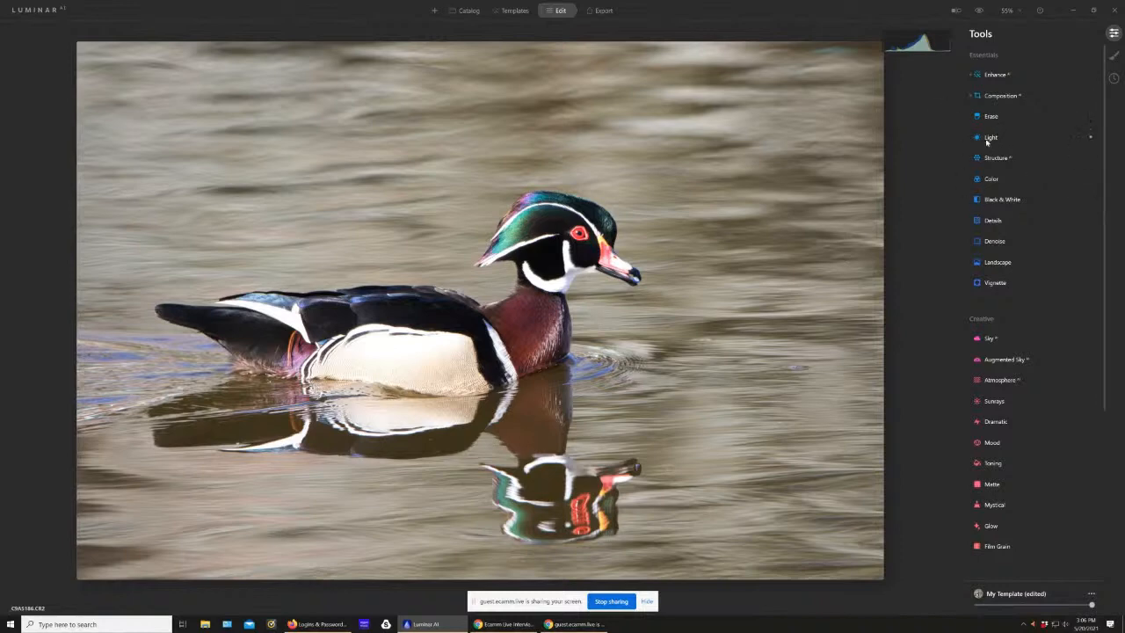
Step: In the Light tool, set white balance to Cloudy, lower exposure to -0.50 and raise the shadows by nearly half
{"action": "left_click", "coordinate": [990, 141]}
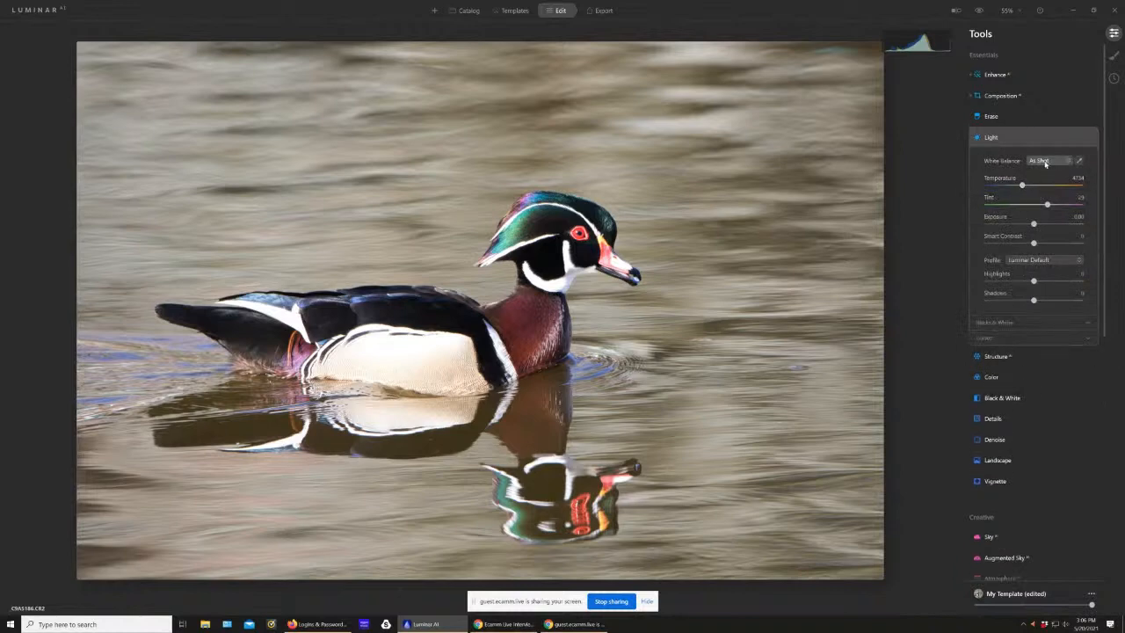
{"action": "left_click", "coordinate": [1041, 160]}
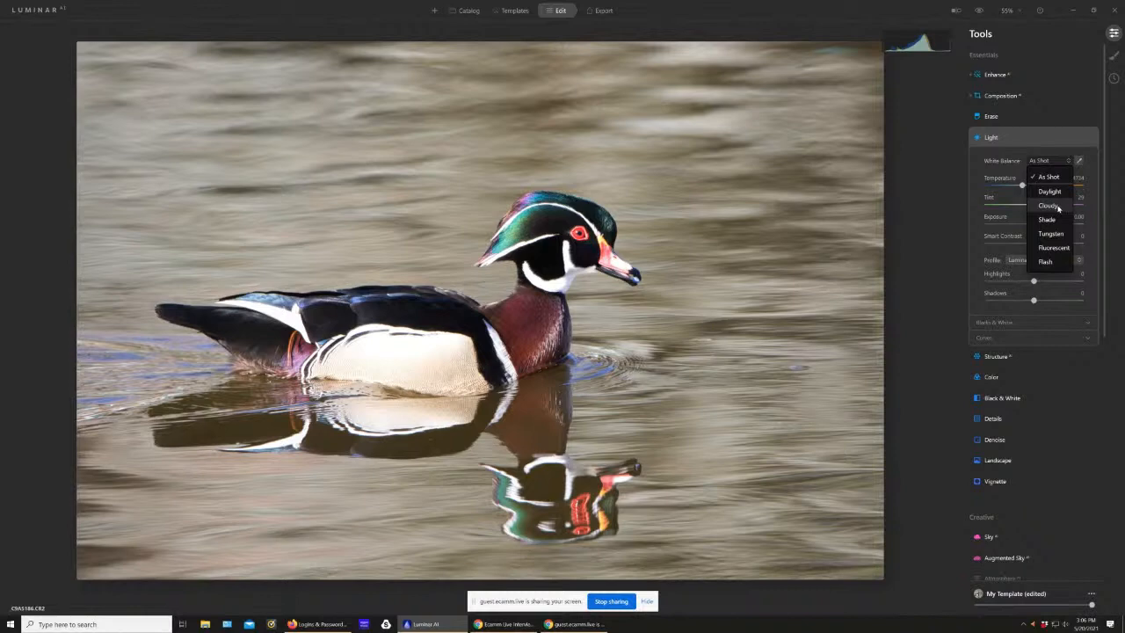
{"action": "left_click", "coordinate": [1059, 206]}
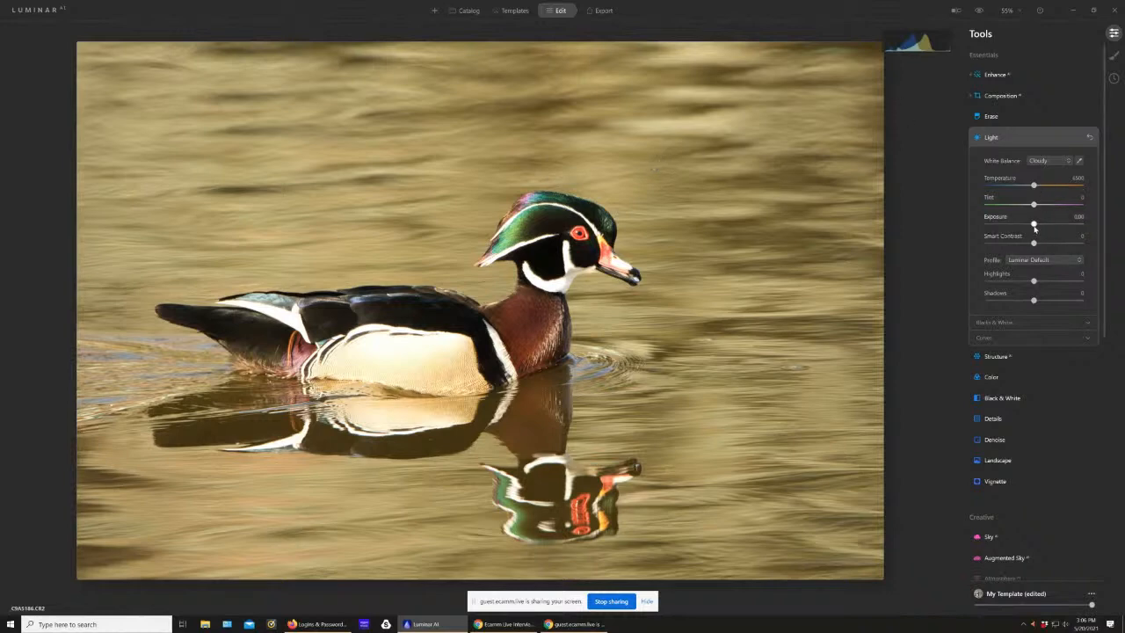
{"action": "left_click_drag", "start_coordinate": [1035, 227], "coordinate": [1030, 228]}
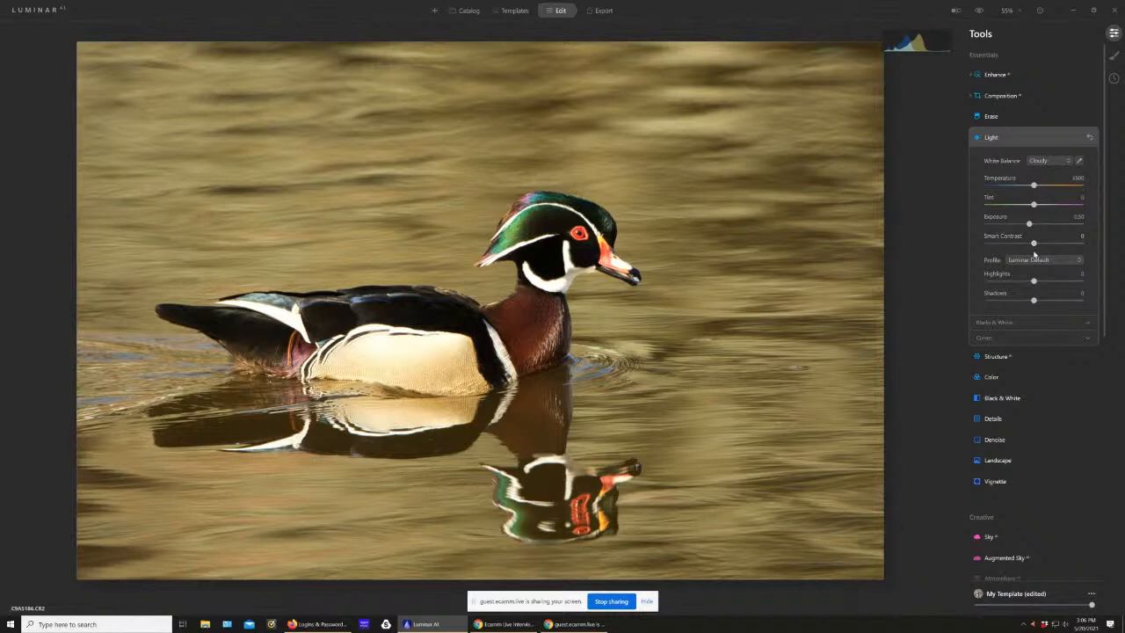
{"action": "left_click_drag", "start_coordinate": [1033, 300], "coordinate": [1057, 299]}
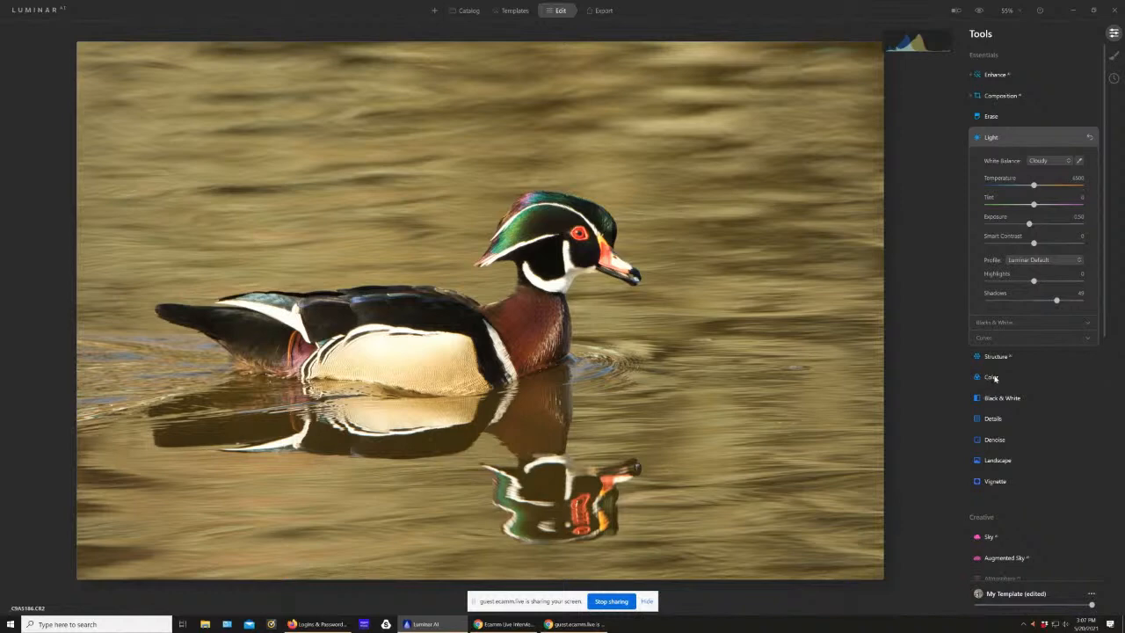
Step: Raise the HSL luminance of red and yellow to about 26, orange 6, green 28, cyan 21, and blue slightly
{"action": "left_click", "coordinate": [992, 377]}
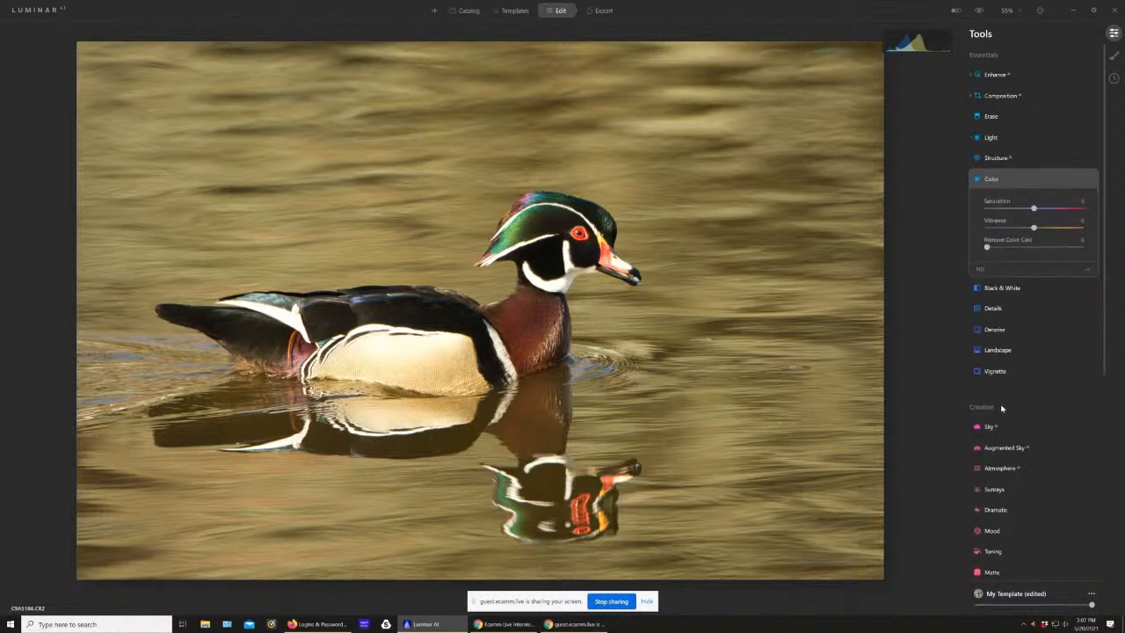
{"action": "left_click", "coordinate": [1005, 269]}
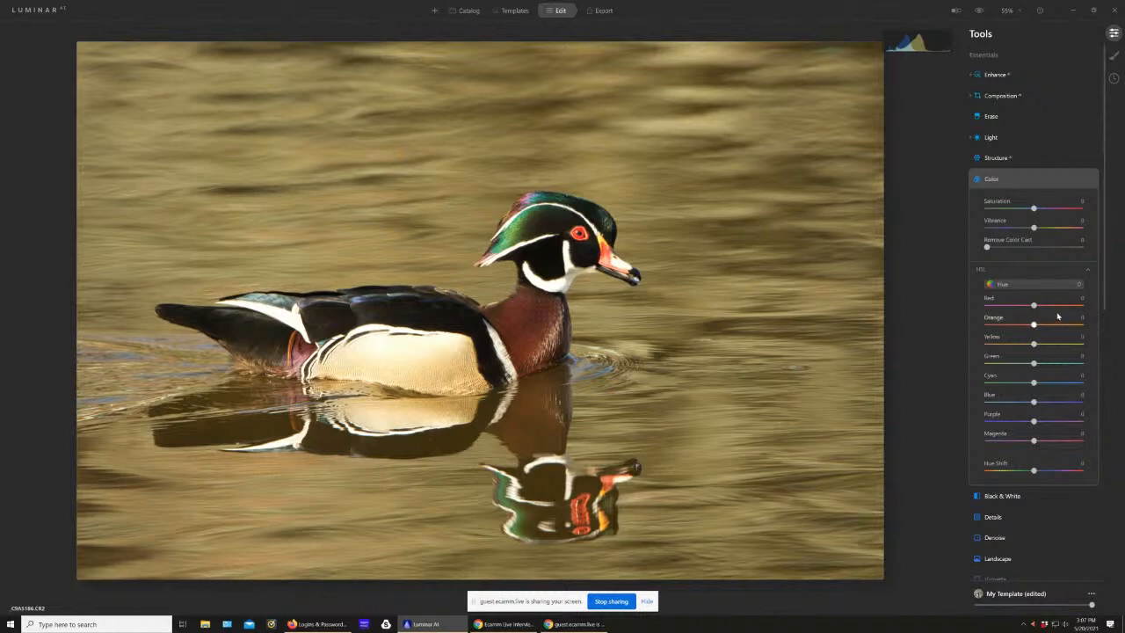
{"action": "left_click_drag", "start_coordinate": [1037, 306], "coordinate": [1049, 309]}
{"action": "double_click", "coordinate": [1048, 305]}
{"action": "left_click", "coordinate": [1000, 283]}
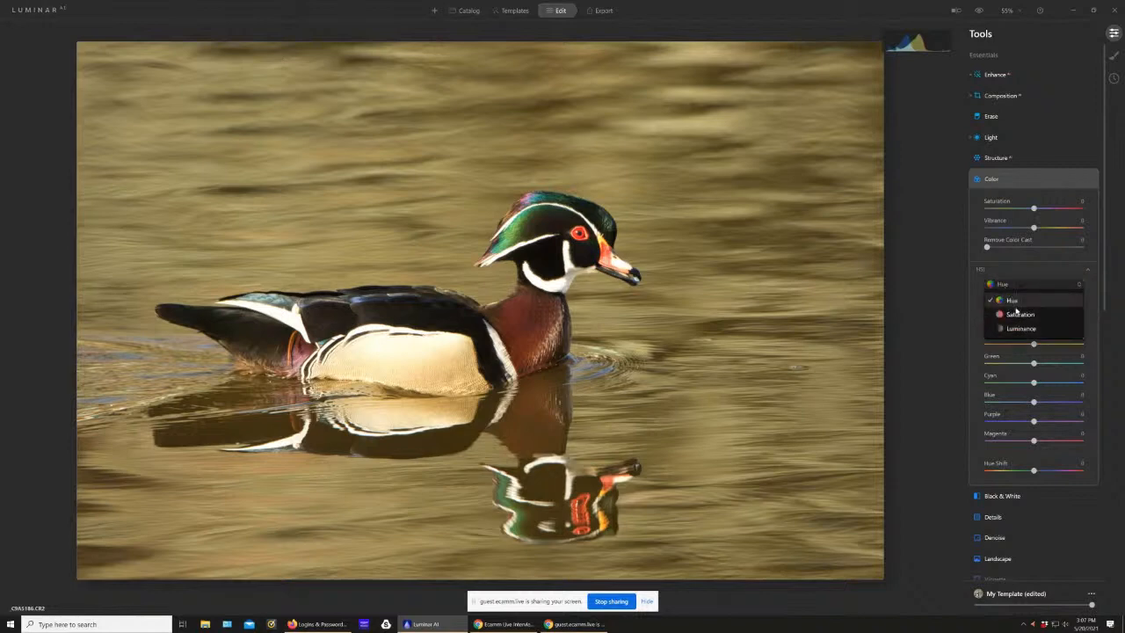
{"action": "left_click", "coordinate": [1017, 329]}
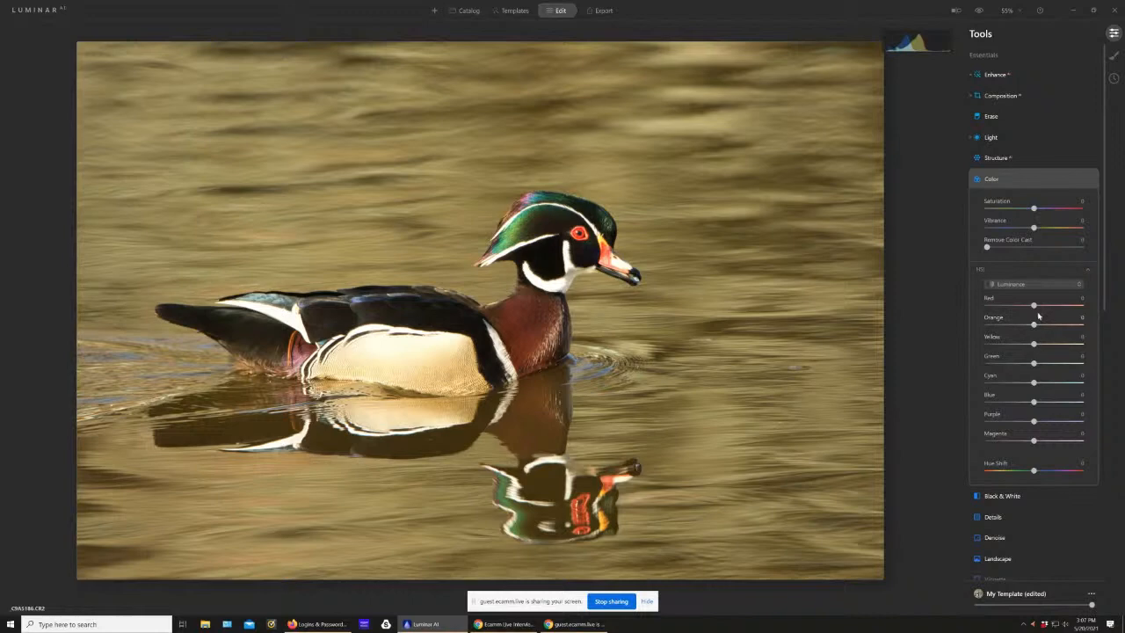
{"action": "left_click_drag", "start_coordinate": [1035, 306], "coordinate": [1048, 309]}
{"action": "left_click_drag", "start_coordinate": [1035, 326], "coordinate": [1039, 328]}
{"action": "left_click_drag", "start_coordinate": [1035, 344], "coordinate": [1044, 384]}
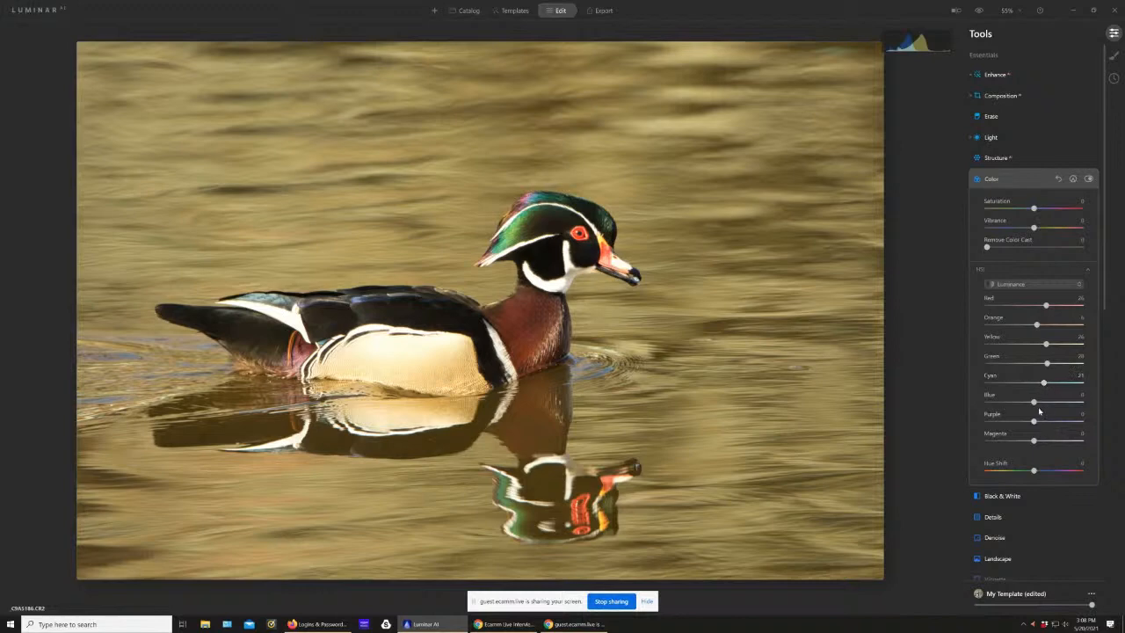
{"action": "left_click_drag", "start_coordinate": [1036, 404], "coordinate": [1039, 405]}
Step: Set small details to 24, medium details to 11 and large details to 9, with slightly raised details protection
{"action": "left_click", "coordinate": [1007, 522]}
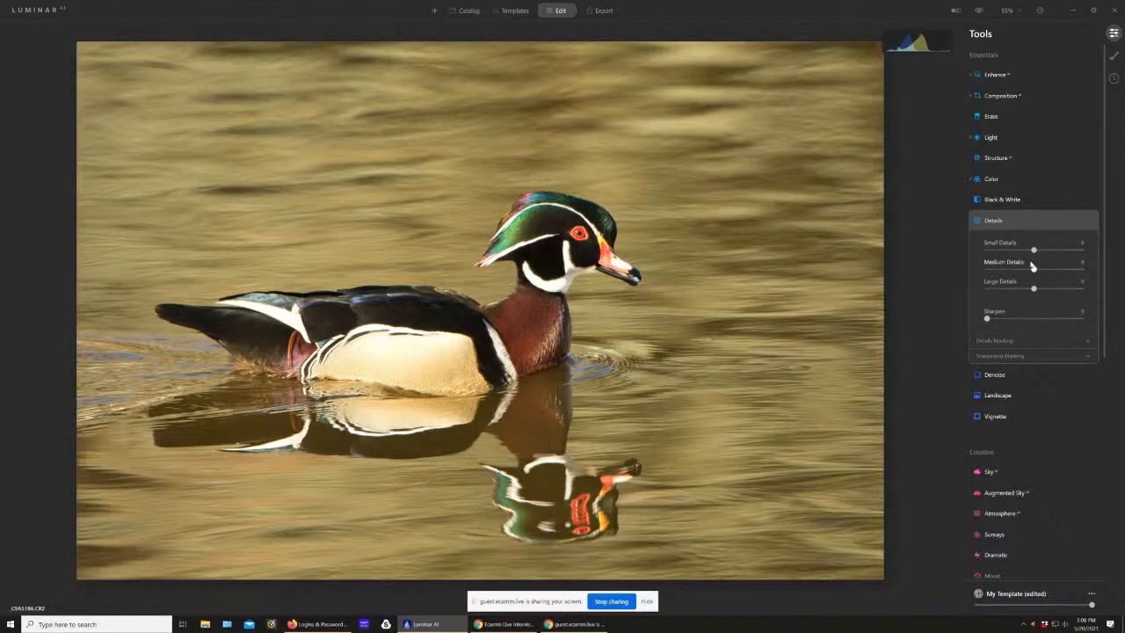
{"action": "mouse_move", "coordinate": [1033, 250]}
{"action": "left_mouse_down"}
{"action": "mouse_move", "coordinate": [1045, 251]}
{"action": "mouse_move", "coordinate": [1039, 271]}
{"action": "left_mouse_up"}
{"action": "left_click_drag", "start_coordinate": [1035, 291], "coordinate": [1041, 296]}
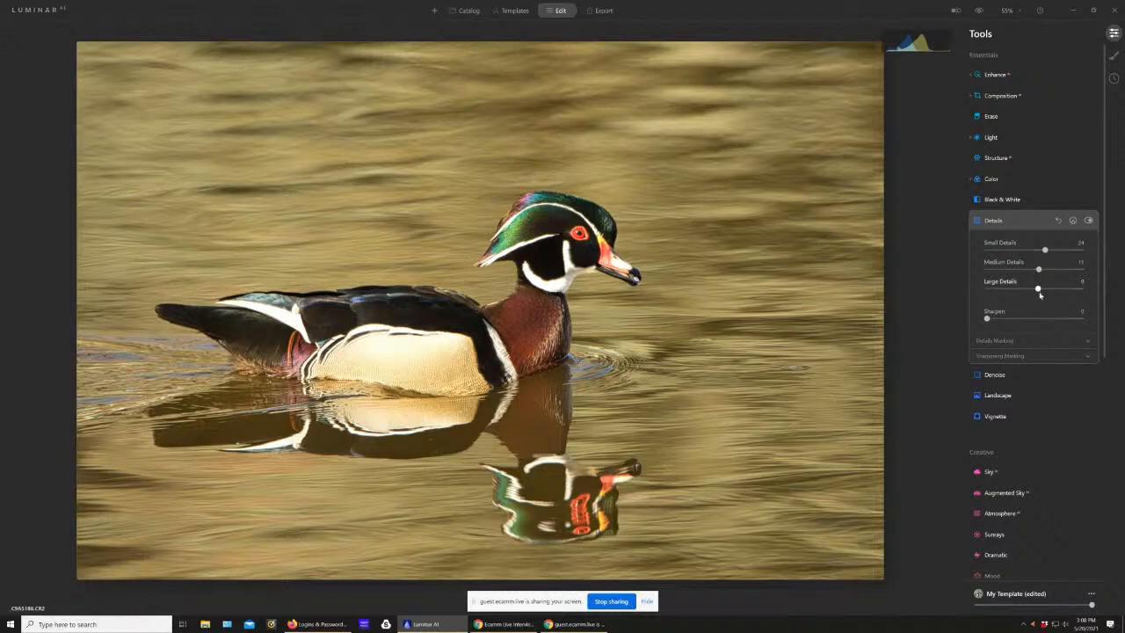
{"action": "left_click", "coordinate": [996, 341]}
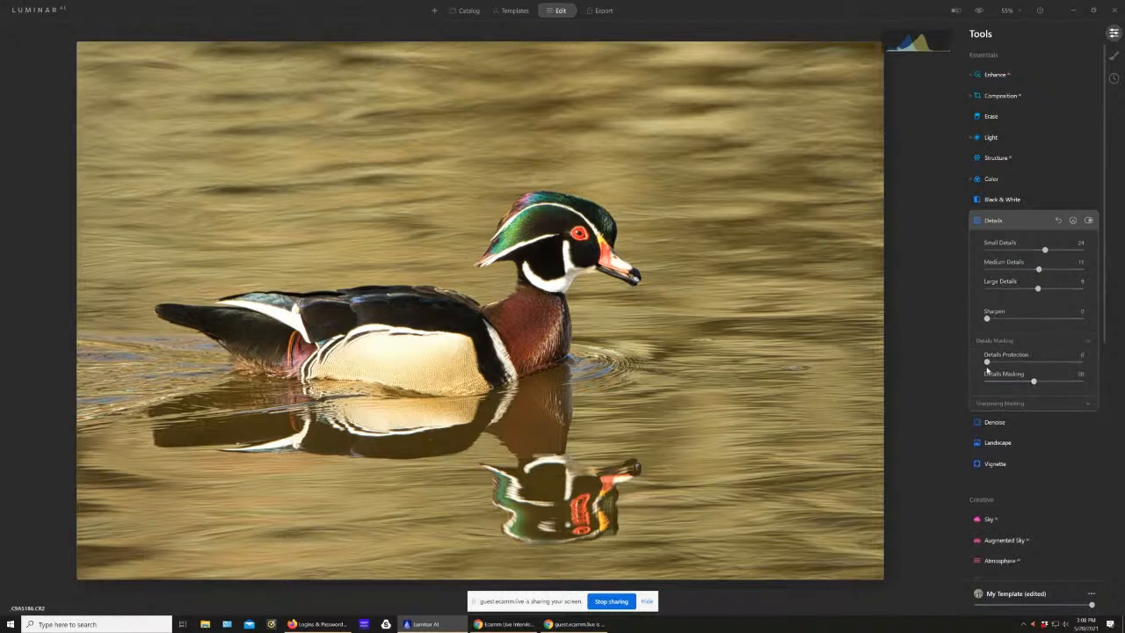
{"action": "left_click_drag", "start_coordinate": [987, 362], "coordinate": [996, 363]}
{"action": "left_click", "coordinate": [1020, 405]}
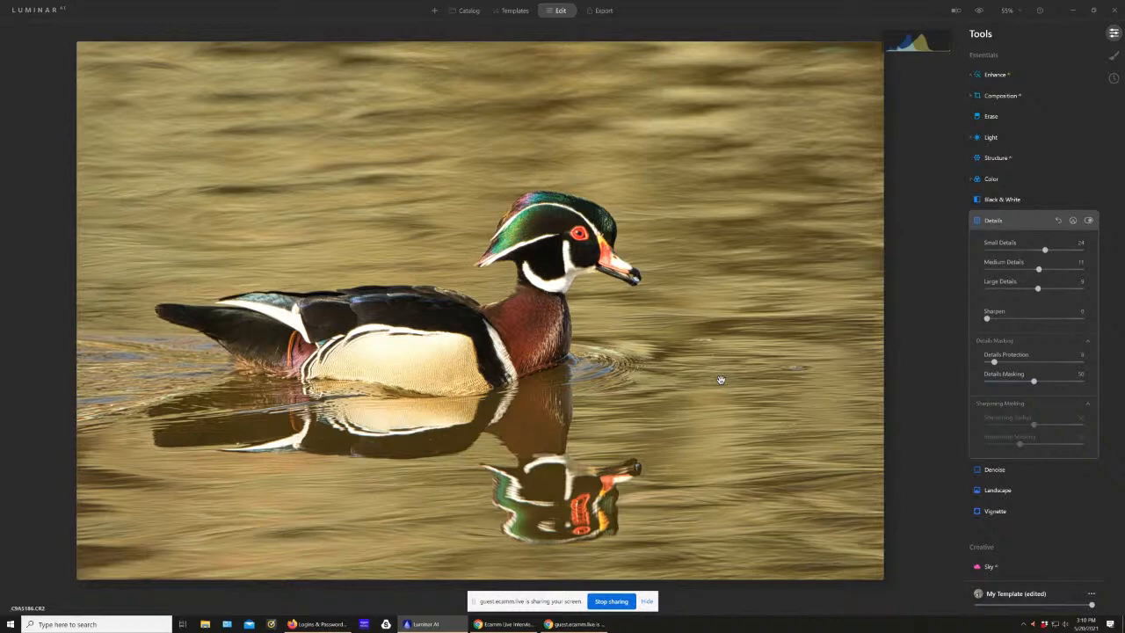
Step: Examine the Denoise tool's controls, including its advanced settings
{"action": "left_click", "coordinate": [989, 470]}
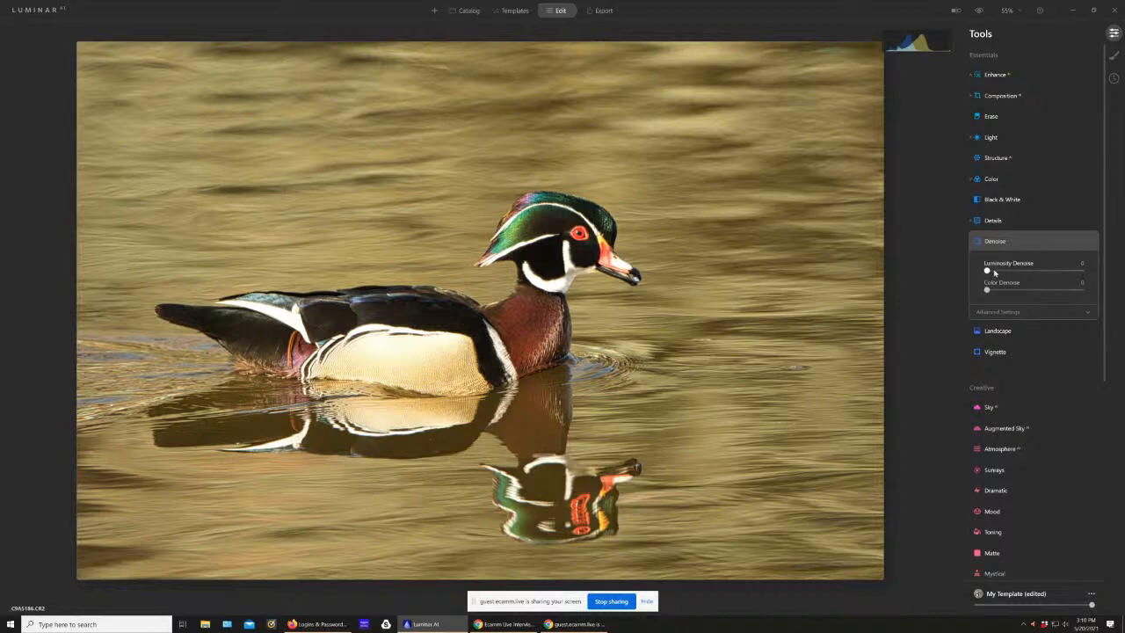
{"action": "left_click", "coordinate": [990, 313]}
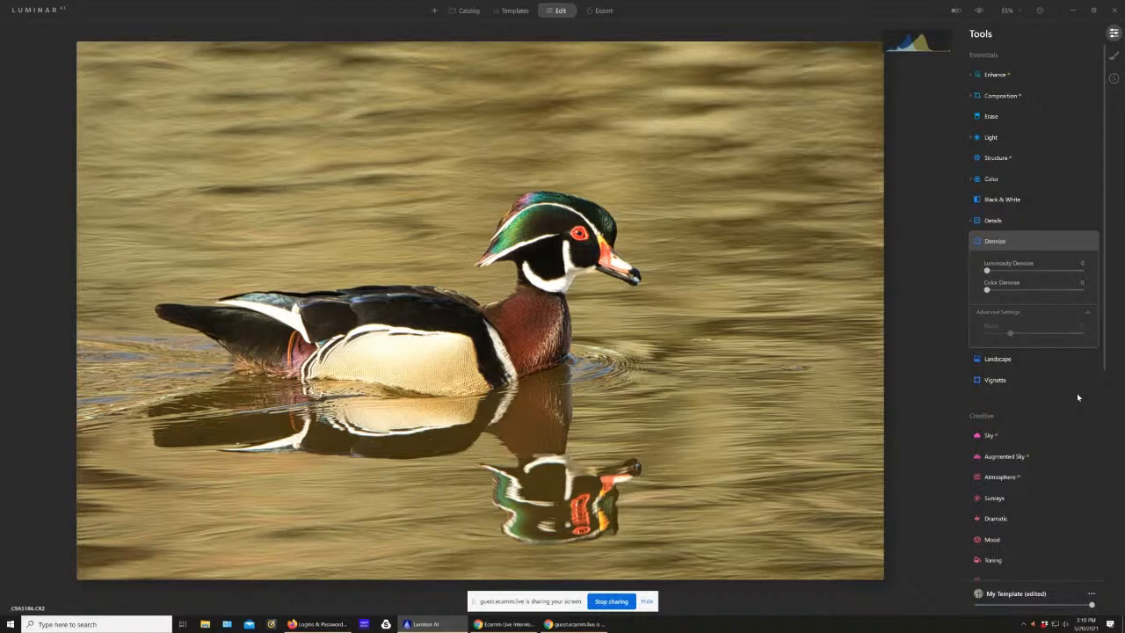
Step: In Supercontrast, set highlights contrast to about 28 and balance to about -28, midtones contrast to about 30 and balance to about -24
{"action": "scroll", "coordinate": [1028, 468], "scroll_direction": "down", "scroll_amount": 1}
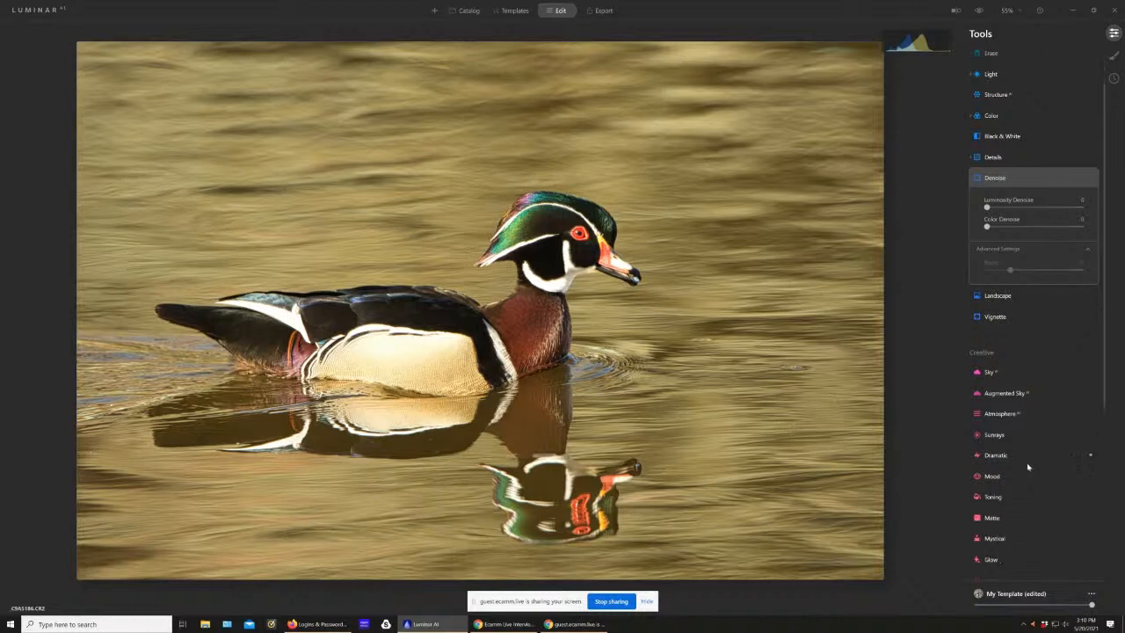
{"action": "scroll", "coordinate": [1028, 466], "scroll_direction": "down", "scroll_amount": 4}
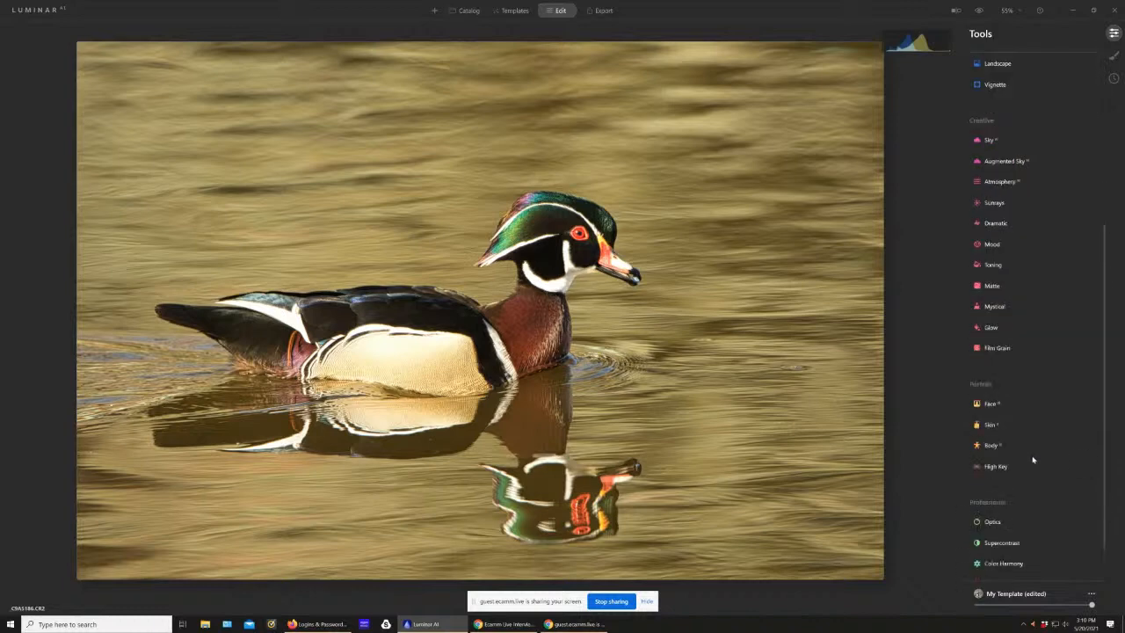
{"action": "scroll", "coordinate": [1032, 460], "scroll_direction": "down", "scroll_amount": 1}
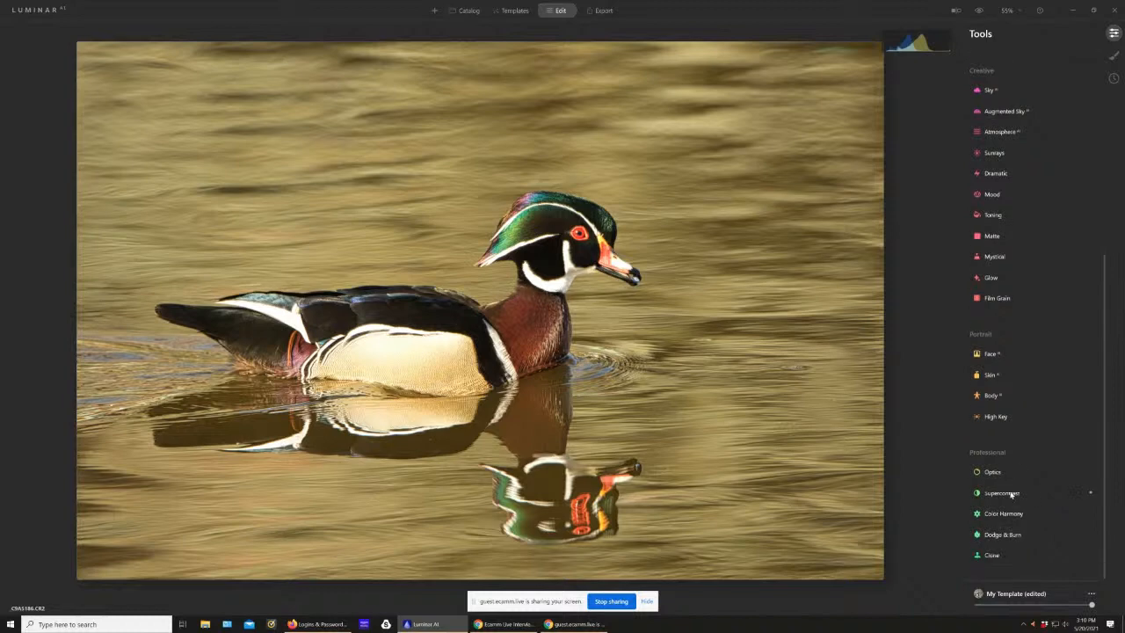
{"action": "left_click", "coordinate": [1013, 494]}
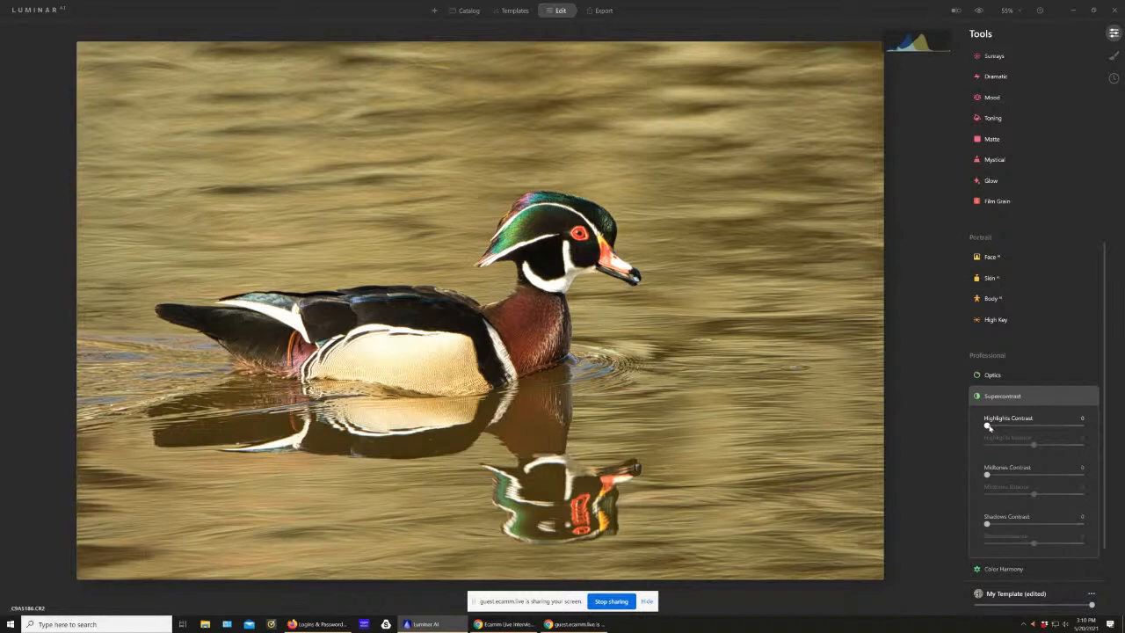
{"action": "left_click_drag", "start_coordinate": [987, 427], "coordinate": [1013, 426]}
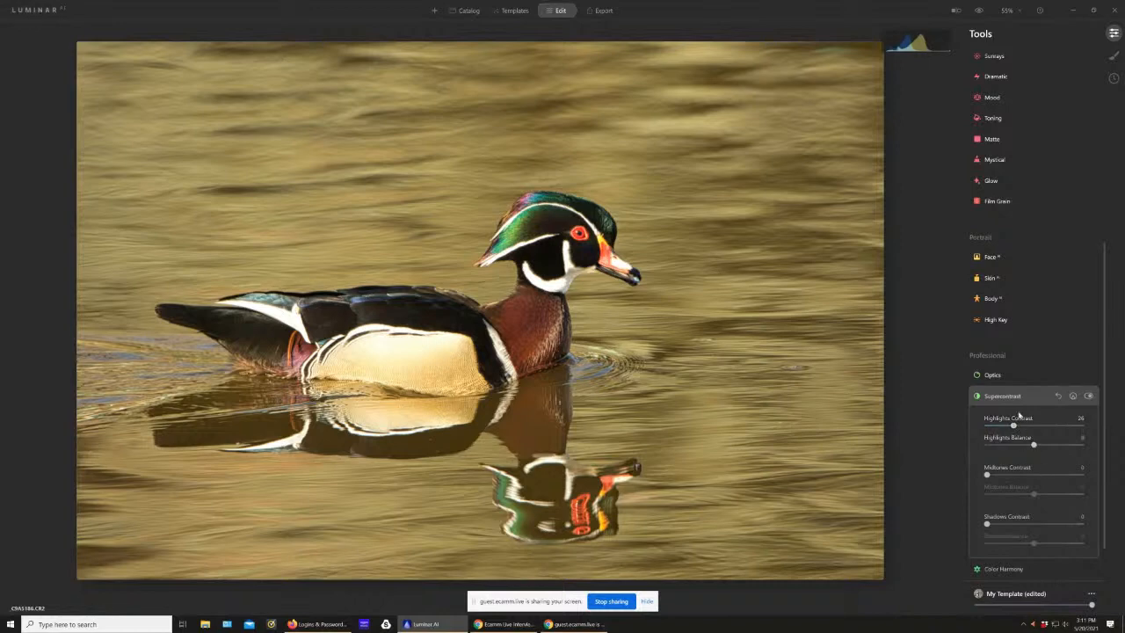
{"action": "left_click_drag", "start_coordinate": [1034, 447], "coordinate": [1020, 449]}
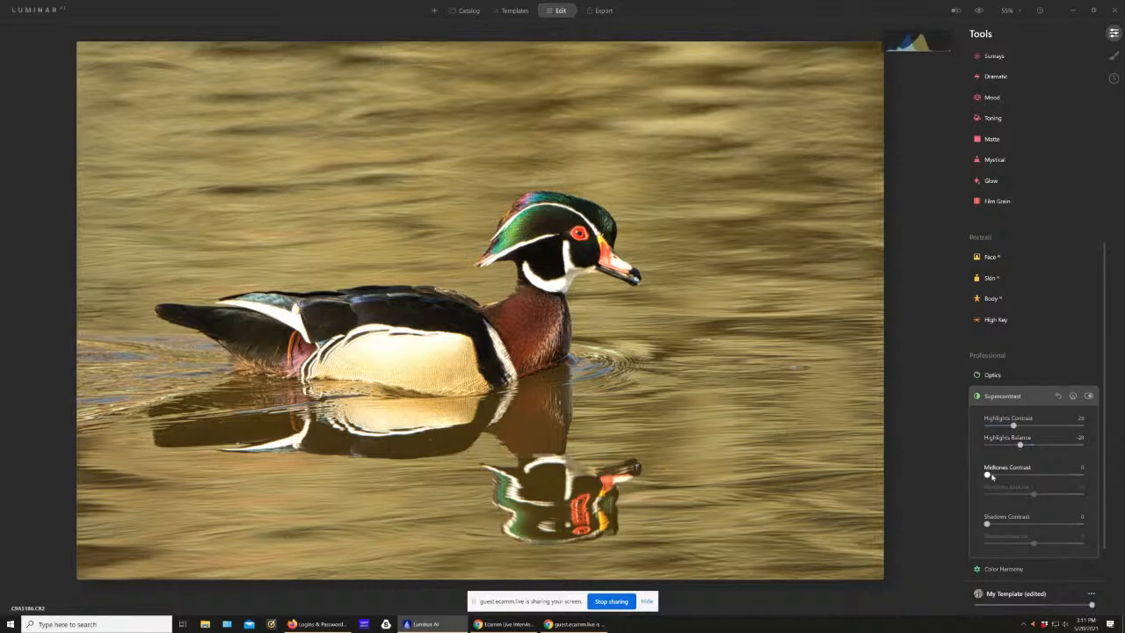
{"action": "left_click_drag", "start_coordinate": [987, 475], "coordinate": [1024, 501]}
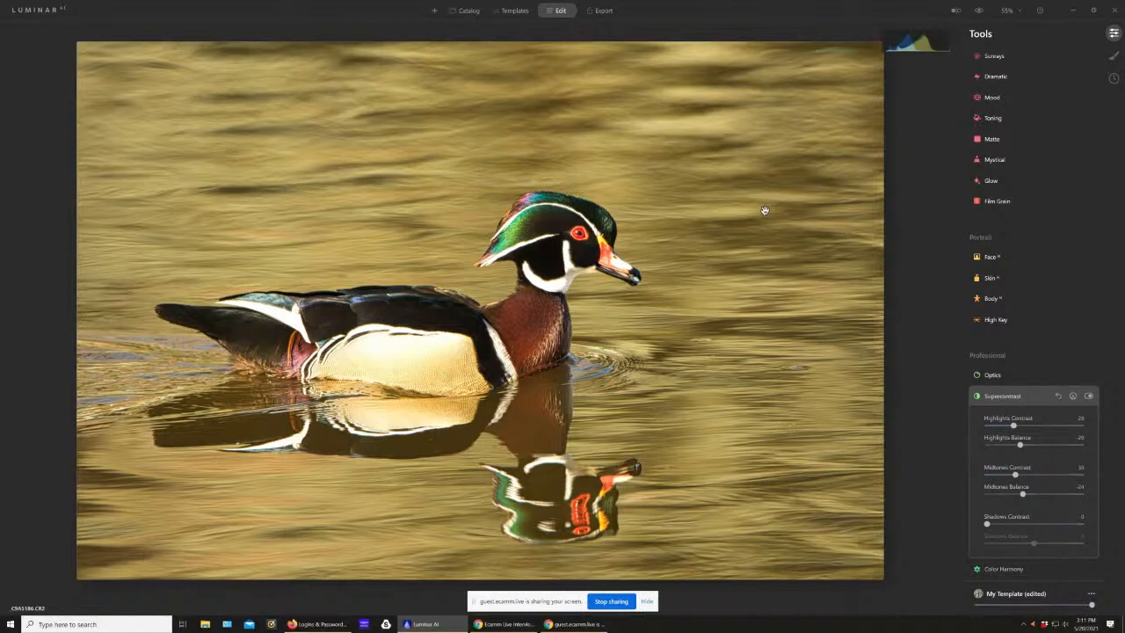
Step: Turn on the clipping warning and set Supercontrast's shadows contrast to about 28 and shadows balance to about -22
{"action": "key", "text": "j"}
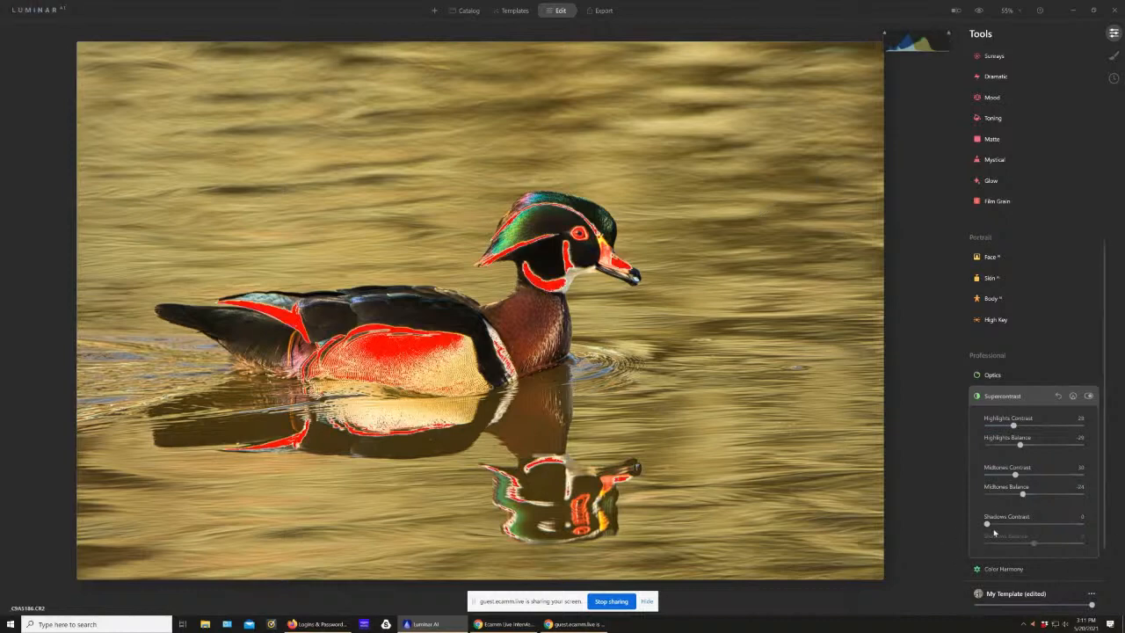
{"action": "left_click_drag", "start_coordinate": [988, 525], "coordinate": [1023, 545]}
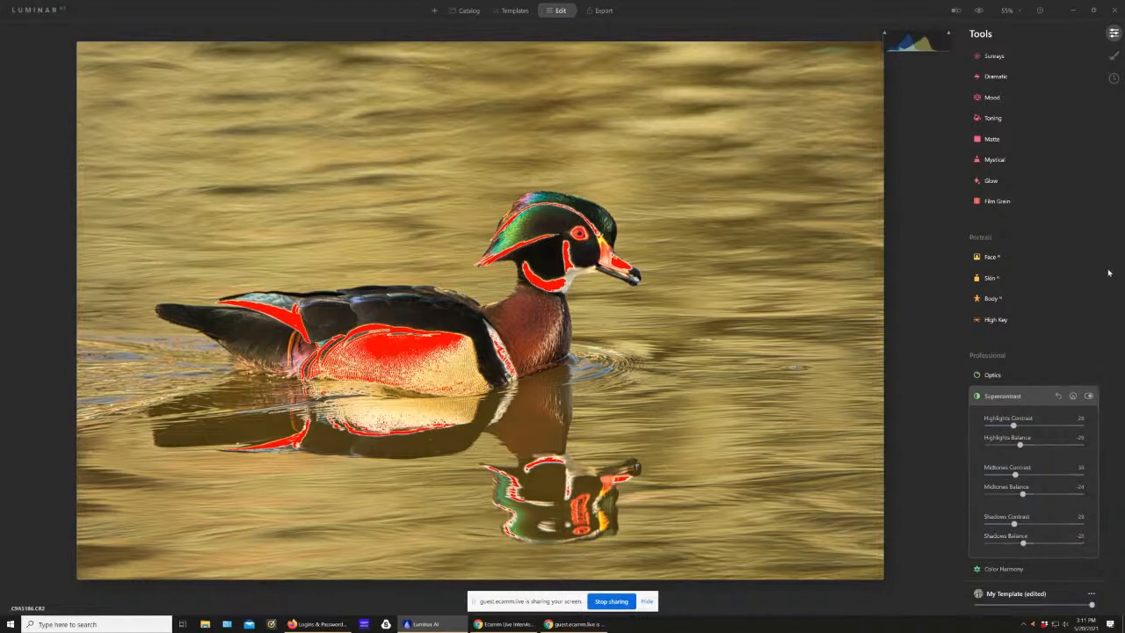
Step: In the Light tool, lower the exposure to about -1.57 and the highlights to about -32
{"action": "left_click_drag", "start_coordinate": [1107, 295], "coordinate": [1114, 83]}
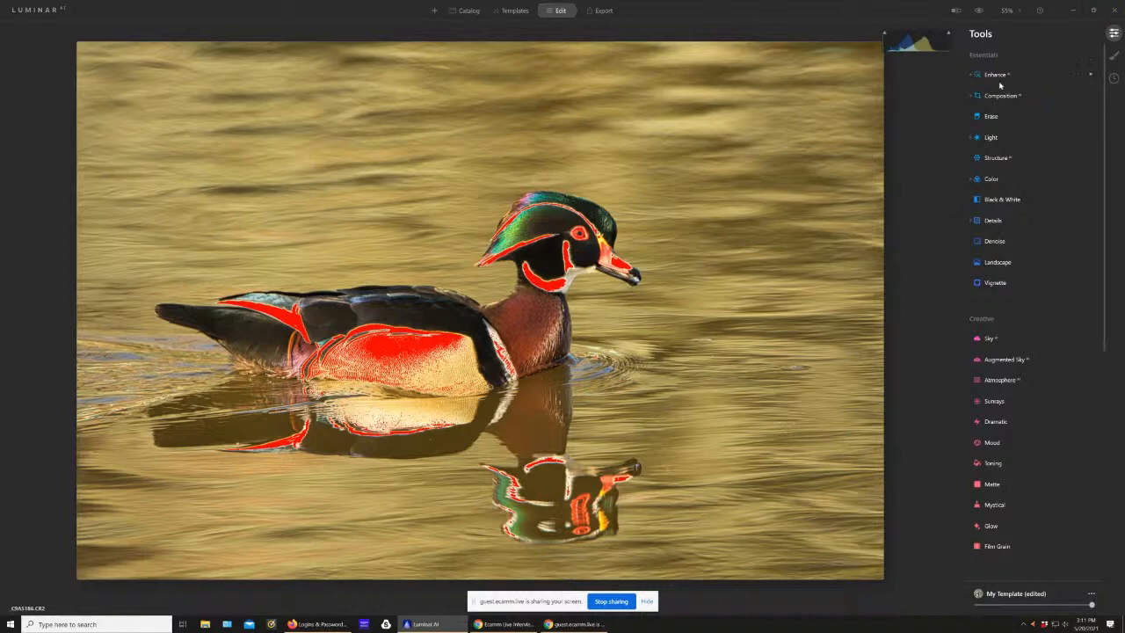
{"action": "left_click", "coordinate": [992, 137]}
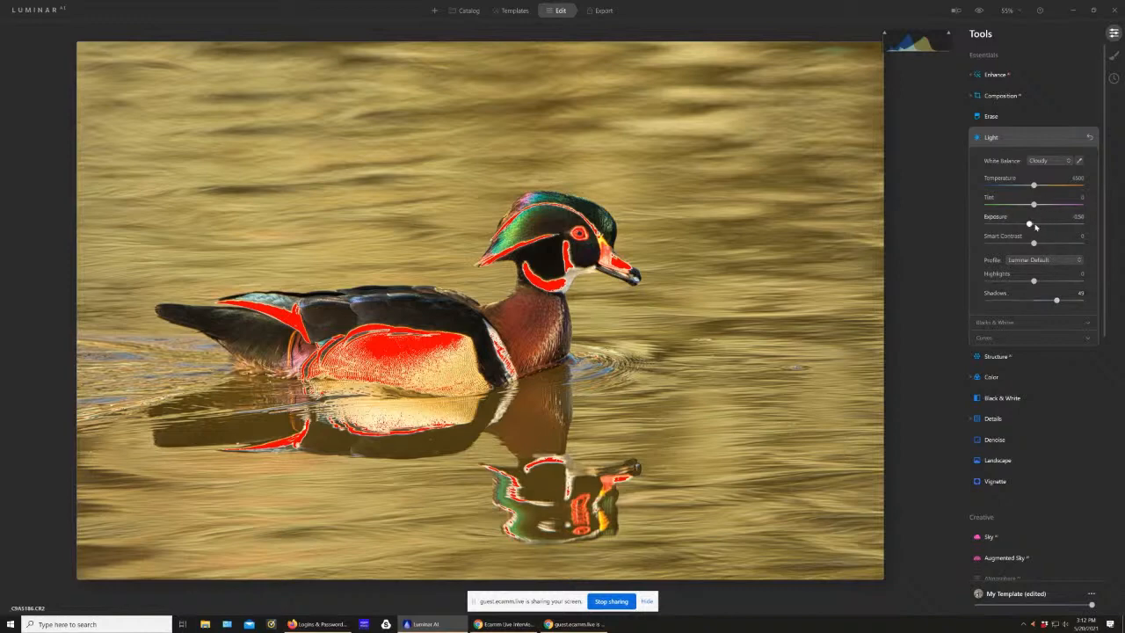
{"action": "left_click_drag", "start_coordinate": [1030, 225], "coordinate": [1017, 227]}
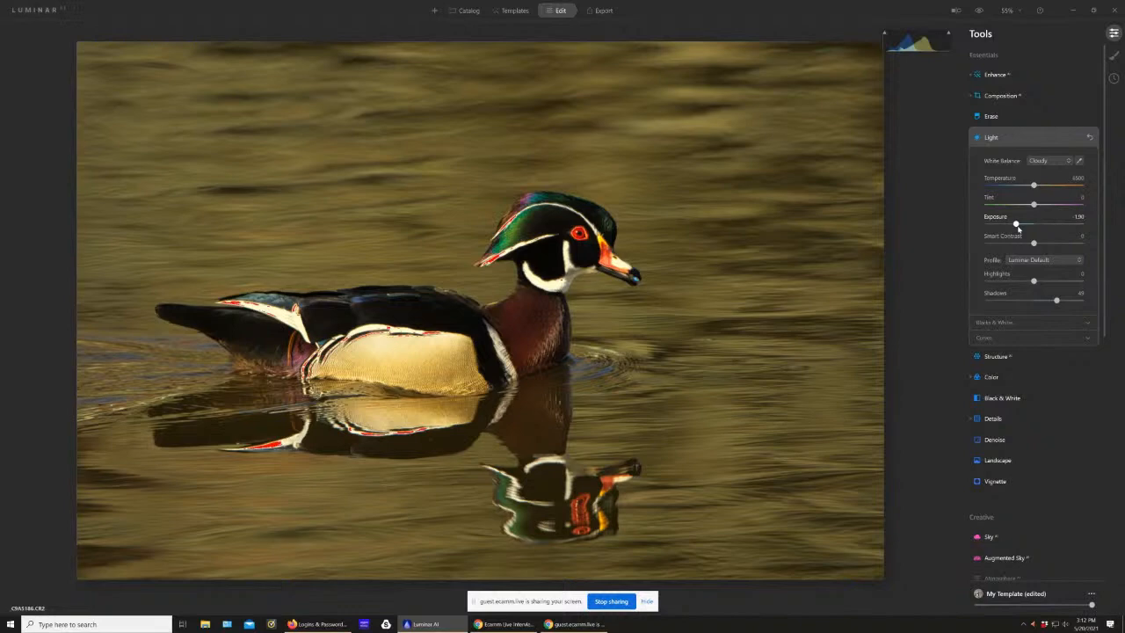
{"action": "left_click_drag", "start_coordinate": [1017, 228], "coordinate": [1021, 226]}
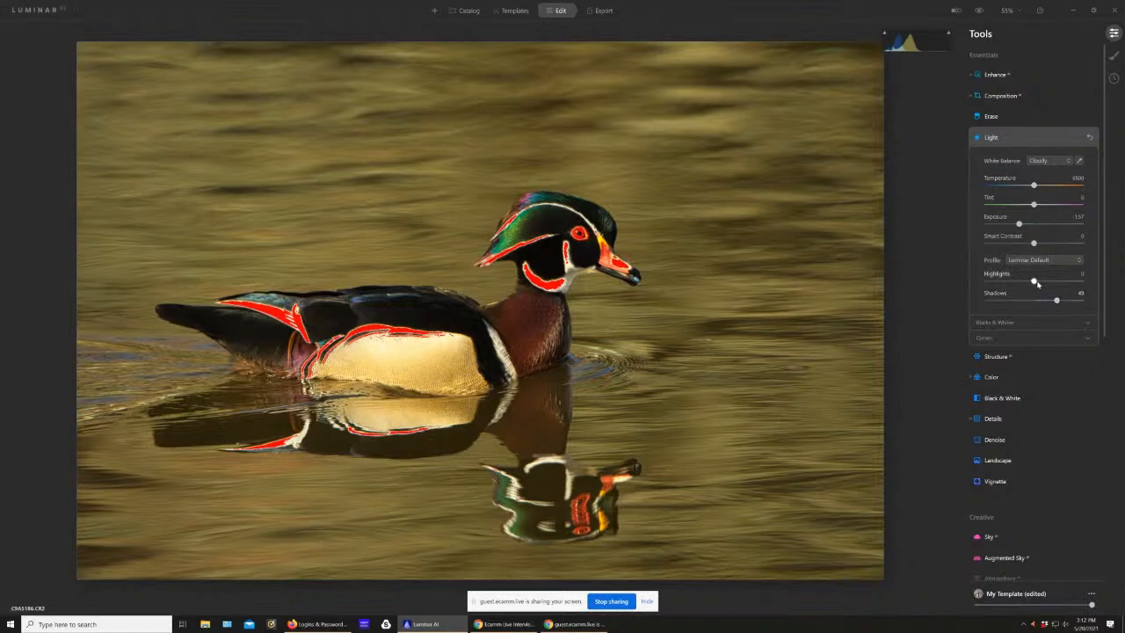
{"action": "left_click_drag", "start_coordinate": [1037, 283], "coordinate": [1020, 288]}
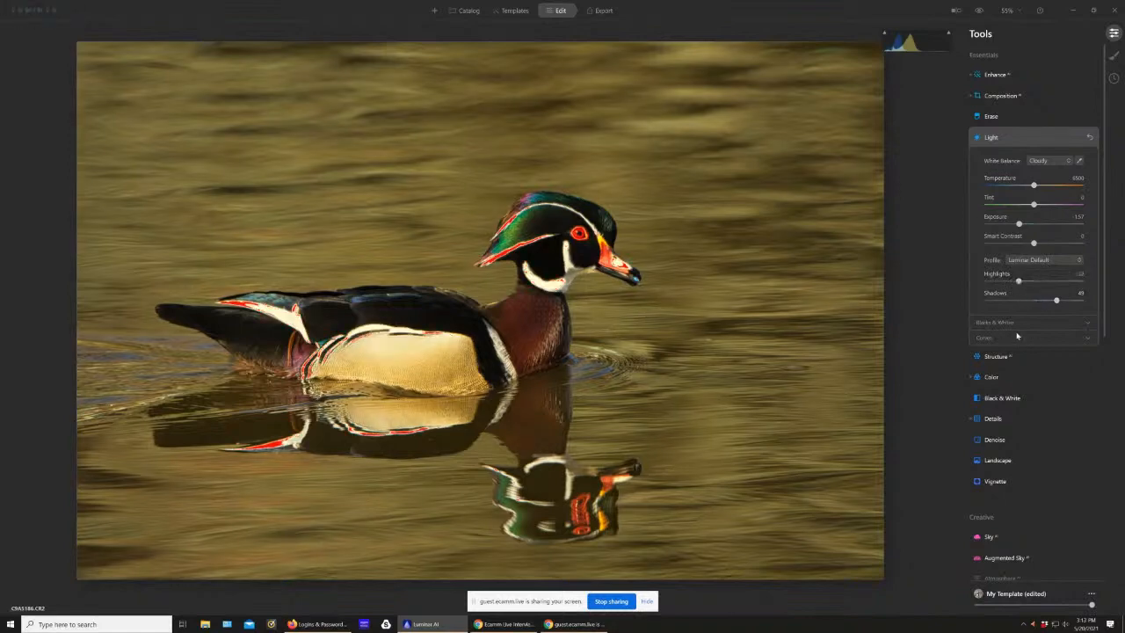
Step: Set whites to about -47, blacks to about 18, shadows to about 65 and exposure to about -1.76
{"action": "left_click", "coordinate": [1009, 322]}
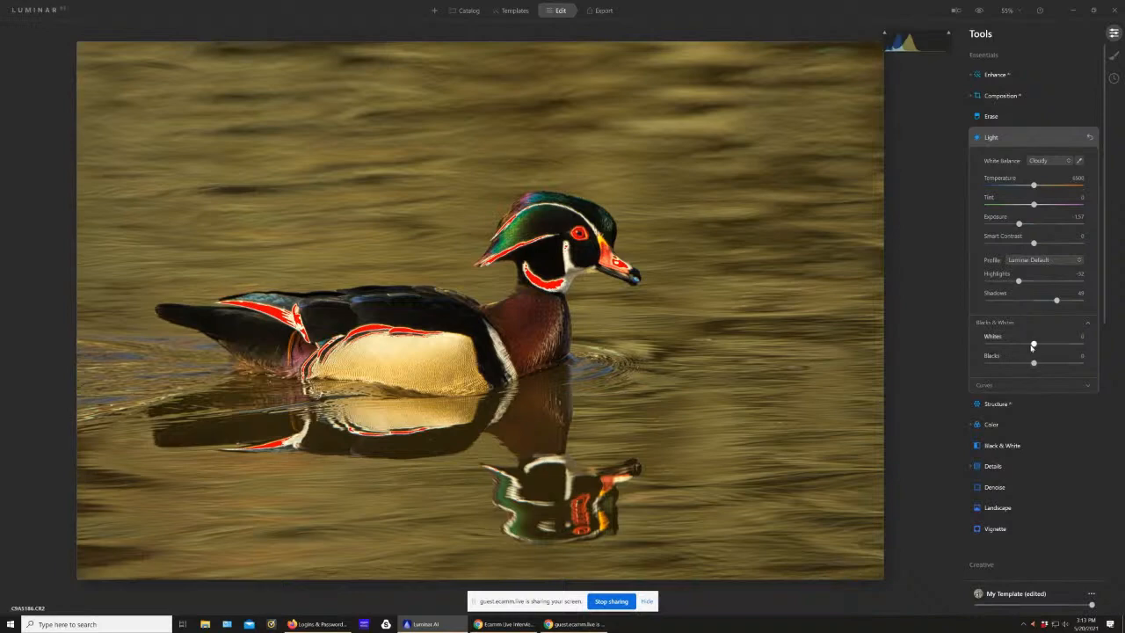
{"action": "mouse_move", "coordinate": [1034, 345]}
{"action": "left_mouse_down"}
{"action": "mouse_move", "coordinate": [1012, 352]}
{"action": "mouse_move", "coordinate": [1041, 363]}
{"action": "left_mouse_up"}
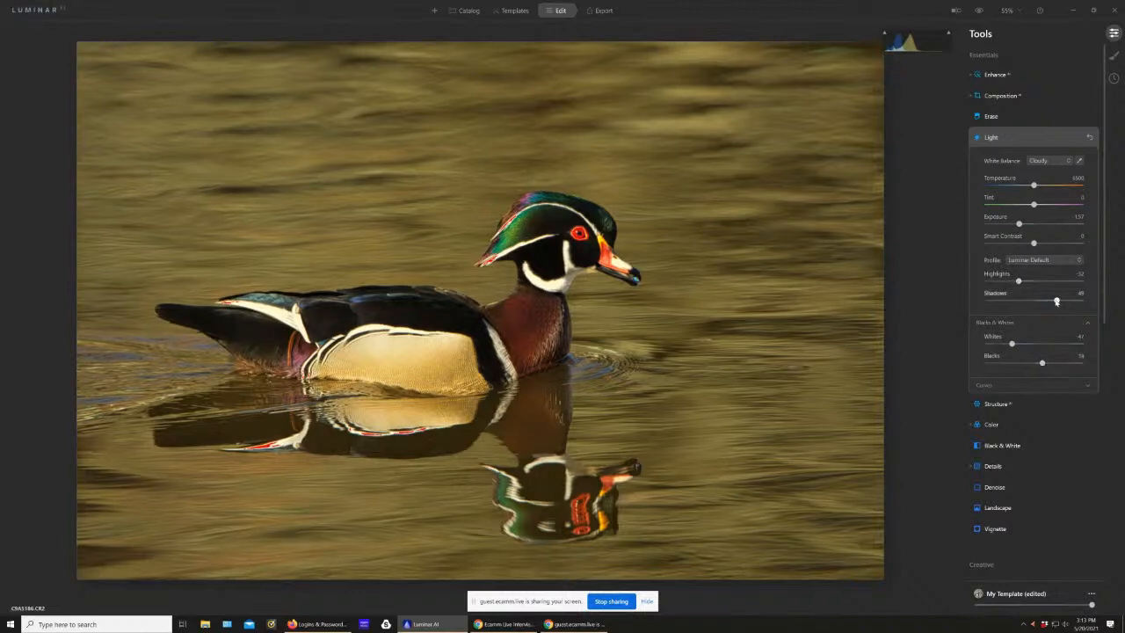
{"action": "left_click_drag", "start_coordinate": [1057, 300], "coordinate": [1065, 302]}
{"action": "left_click_drag", "start_coordinate": [1020, 225], "coordinate": [1017, 226]}
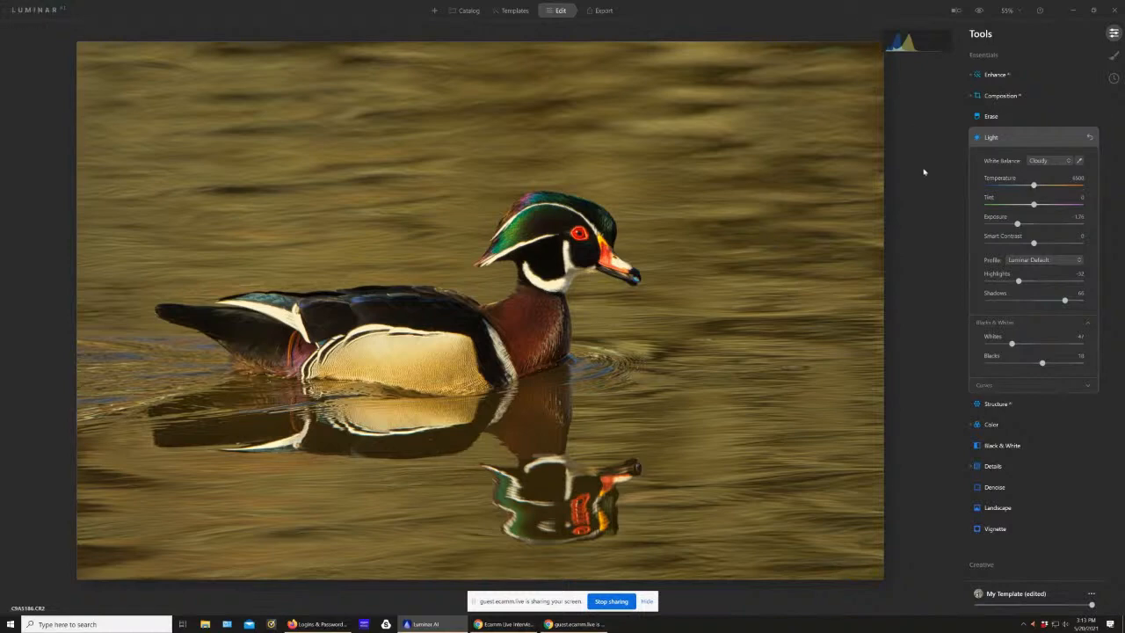
Step: Retune Supercontrast: highlights contrast 21 and balance 28, midtones contrast 35 and balance about -49, shadows contrast about 62 and balance about -28
{"action": "scroll", "coordinate": [1023, 475], "scroll_direction": "down", "scroll_amount": 8}
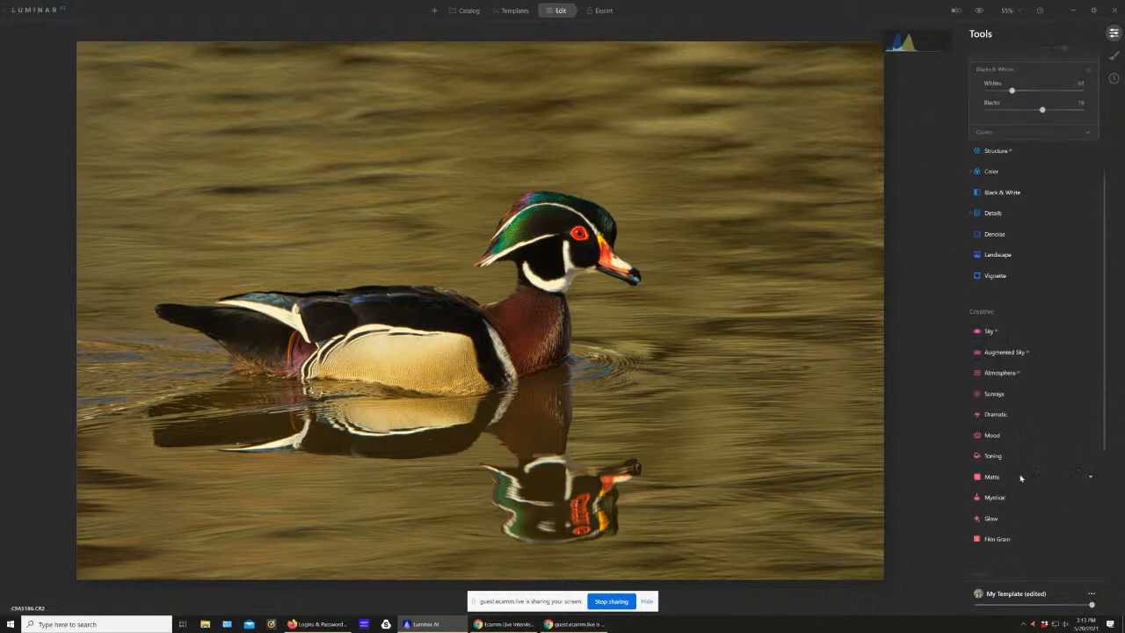
{"action": "scroll", "coordinate": [1022, 472], "scroll_direction": "down", "scroll_amount": 1}
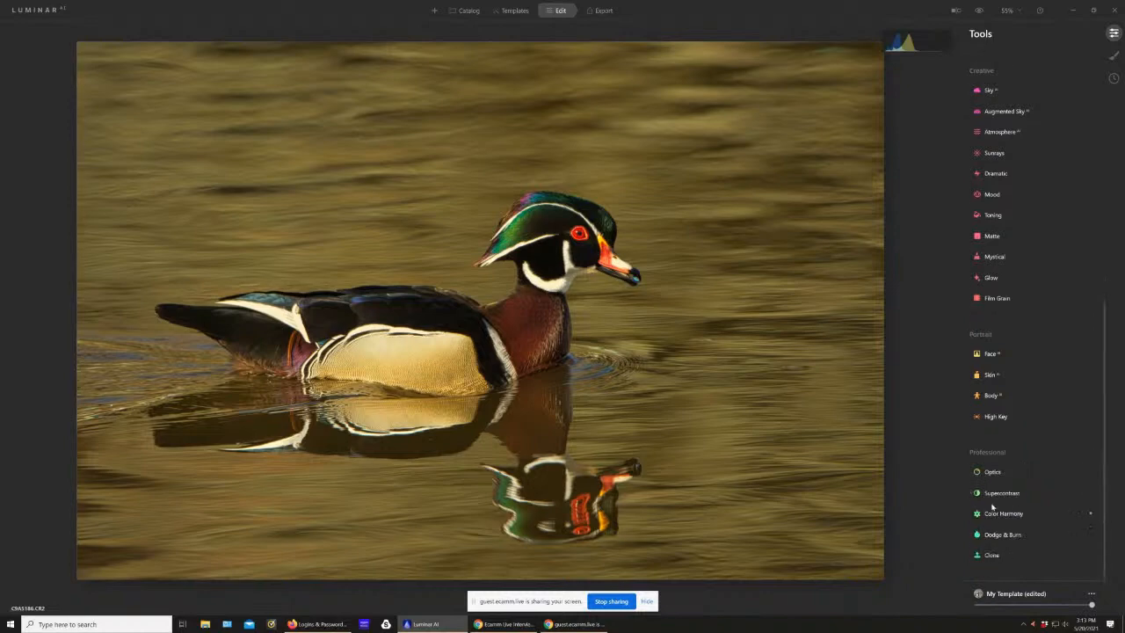
{"action": "left_click", "coordinate": [991, 494]}
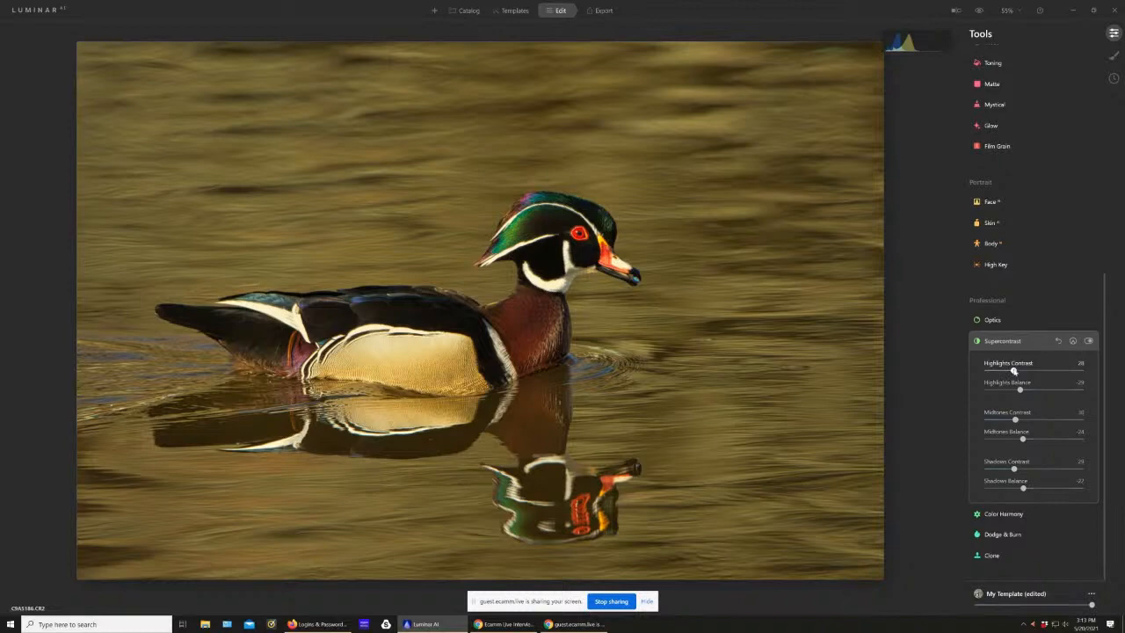
{"action": "left_click_drag", "start_coordinate": [1014, 371], "coordinate": [1020, 489]}
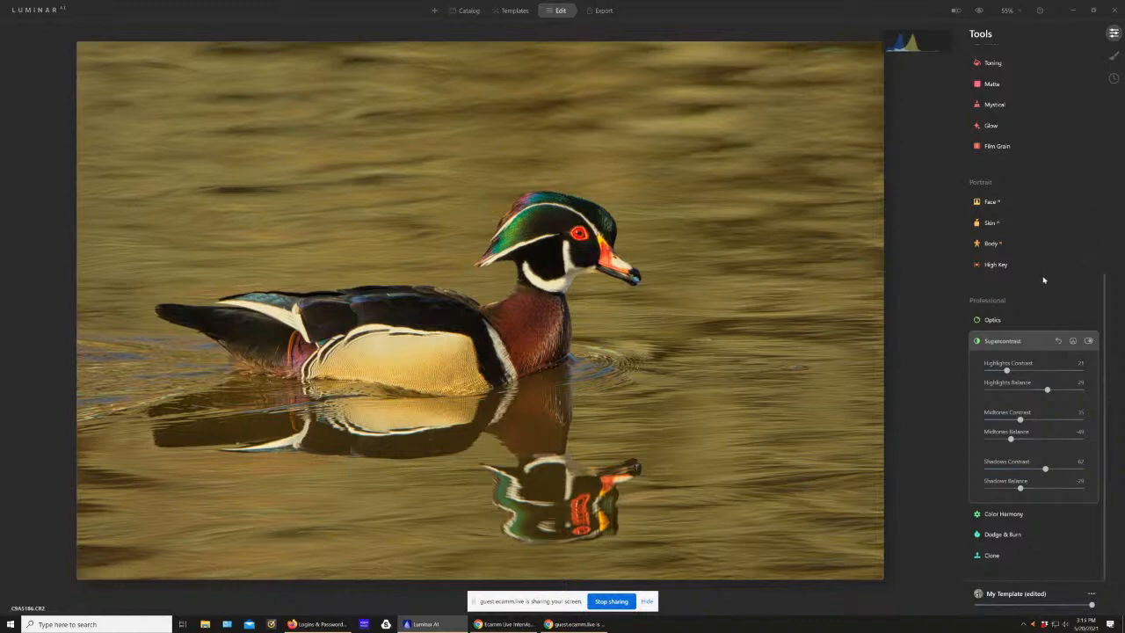
Step: Add a vignette with amount about -62, size 52, feather about 78 and inner light 42
{"action": "scroll", "coordinate": [1033, 218], "scroll_direction": "up", "scroll_amount": 3}
{"action": "scroll", "coordinate": [1034, 218], "scroll_direction": "up", "scroll_amount": 3}
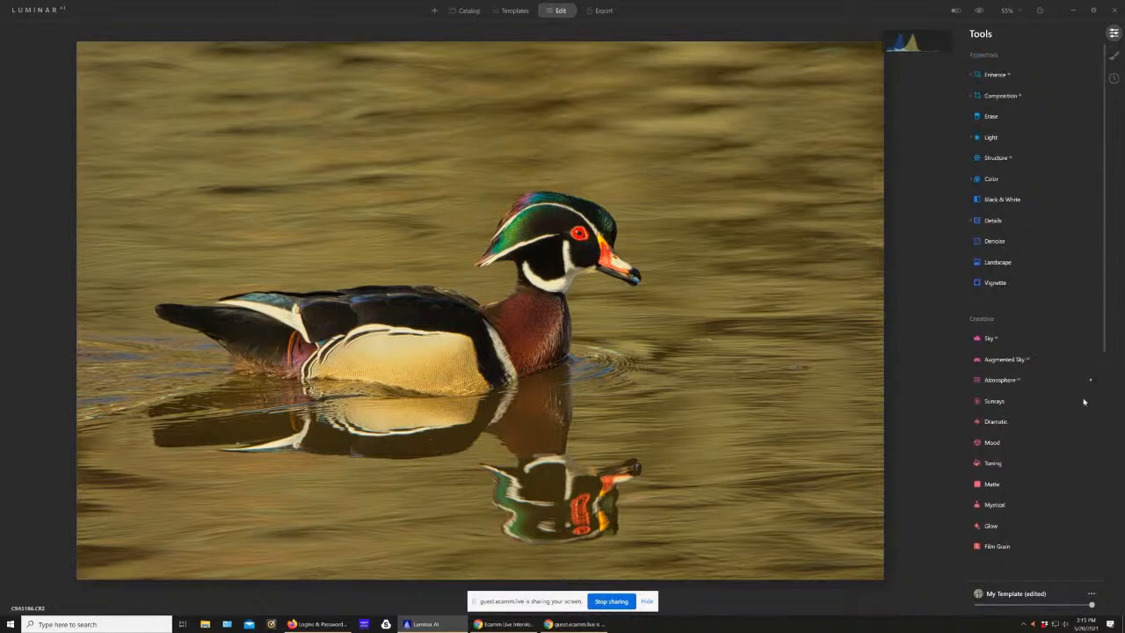
{"action": "left_click", "coordinate": [994, 282]}
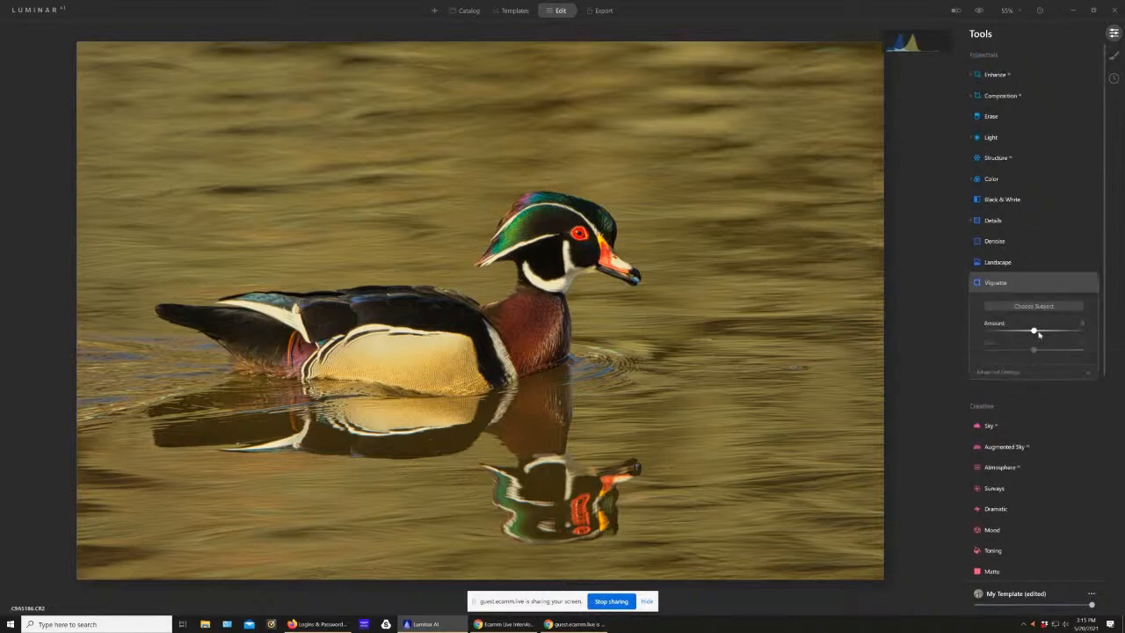
{"action": "mouse_move", "coordinate": [1033, 332]}
{"action": "left_mouse_down"}
{"action": "mouse_move", "coordinate": [1003, 338]}
{"action": "mouse_move", "coordinate": [1050, 352]}
{"action": "mouse_move", "coordinate": [1035, 352]}
{"action": "left_mouse_up"}
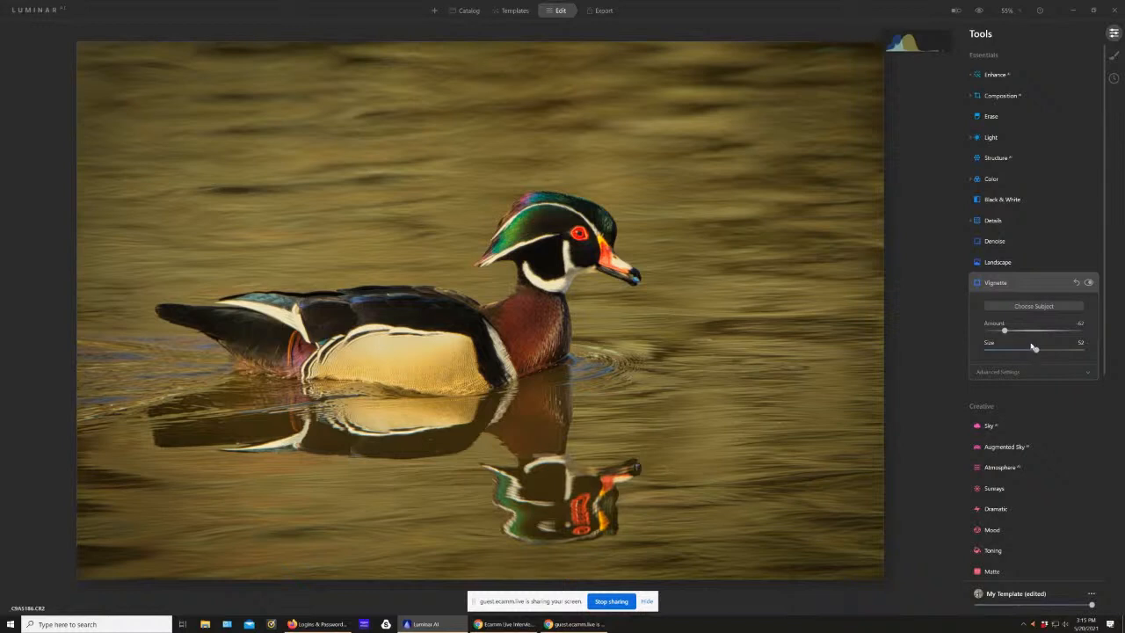
{"action": "left_click", "coordinate": [1014, 376]}
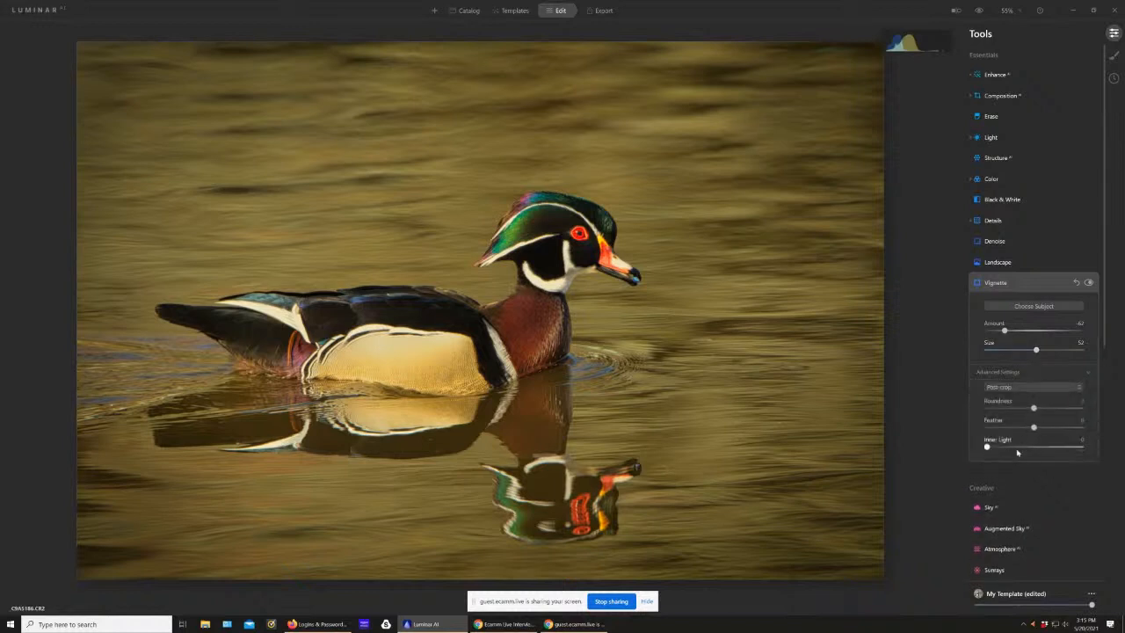
{"action": "left_click_drag", "start_coordinate": [1045, 429], "coordinate": [1070, 429]}
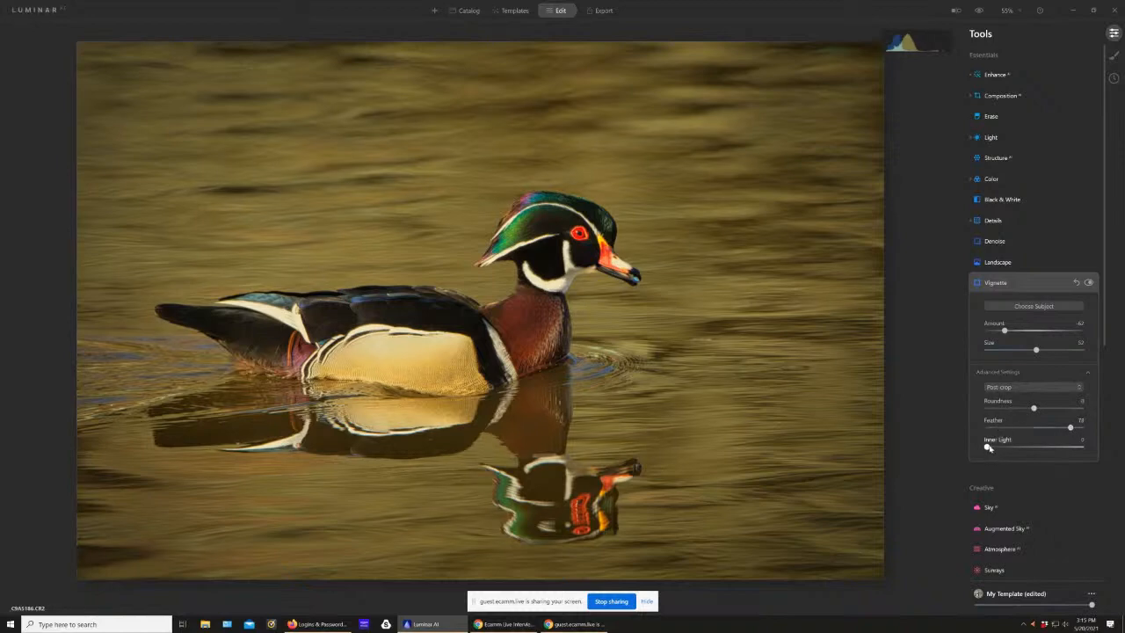
{"action": "left_click_drag", "start_coordinate": [989, 447], "coordinate": [1026, 447]}
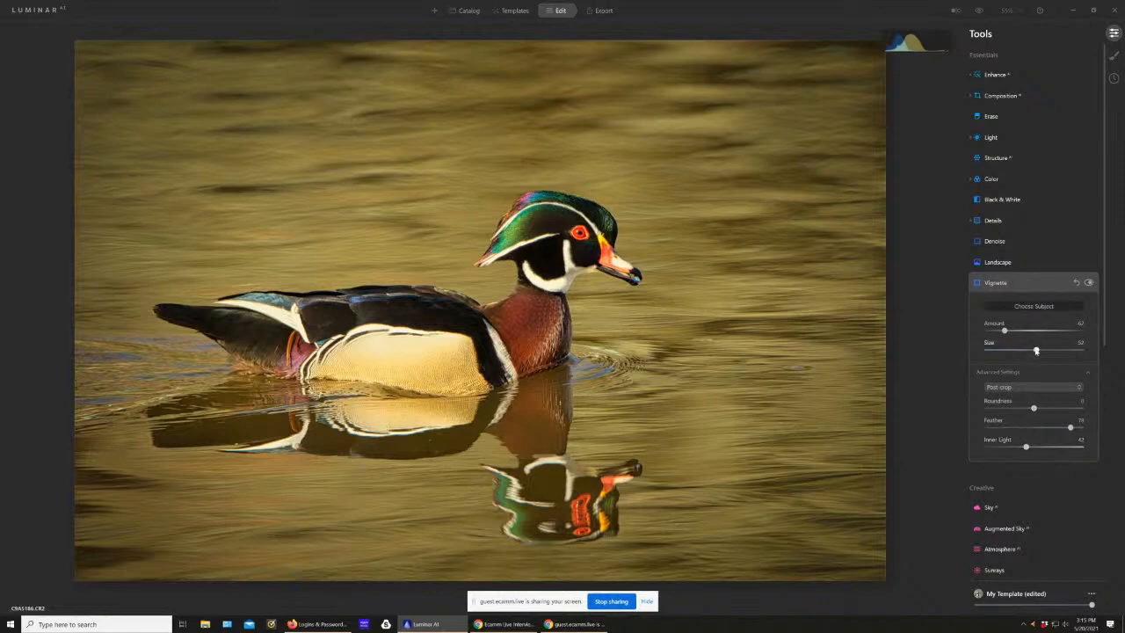
Step: Exaggerate the vignette with amount -100, feather -100, size 10 and inner light about 49, and center it on the duck's body
{"action": "left_click_drag", "start_coordinate": [1007, 331], "coordinate": [923, 330]}
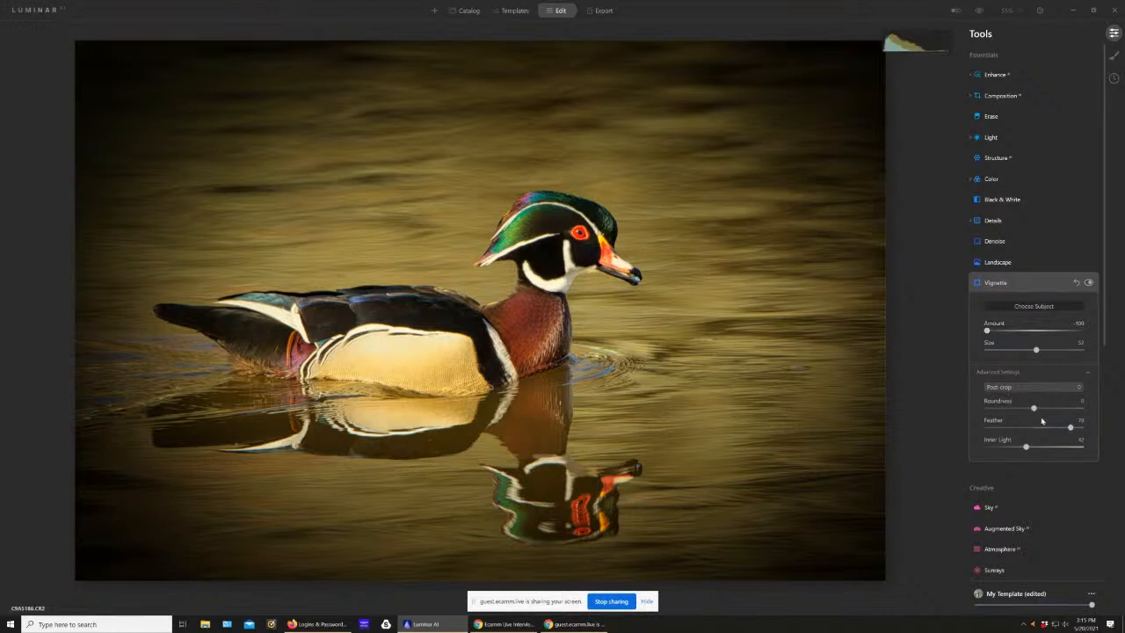
{"action": "left_click_drag", "start_coordinate": [1026, 449], "coordinate": [956, 431]}
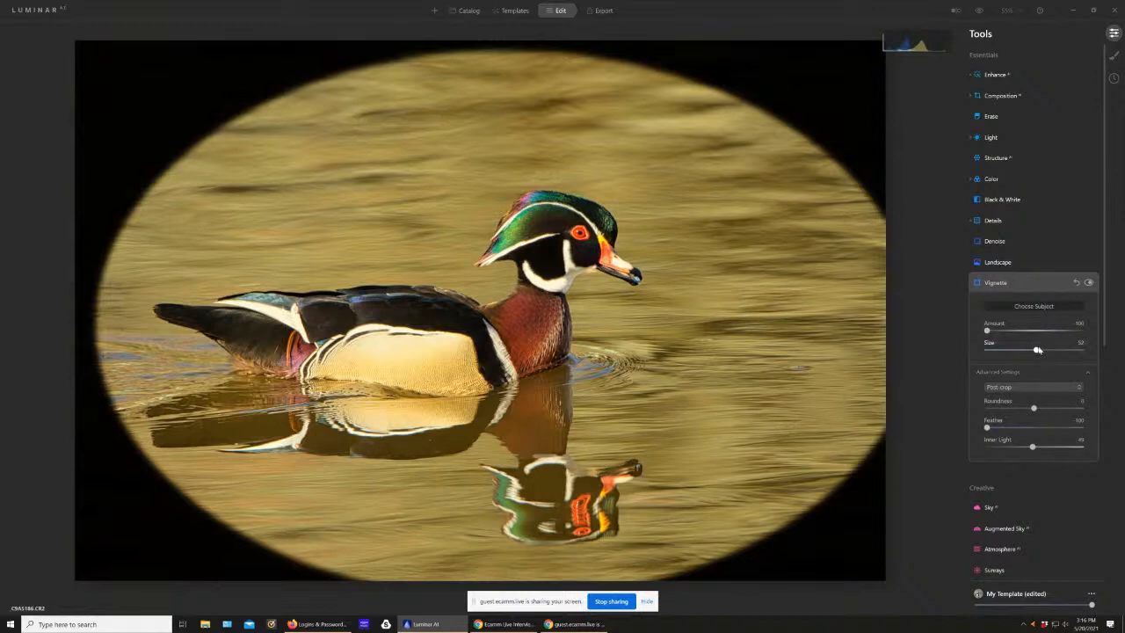
{"action": "left_click_drag", "start_coordinate": [1037, 349], "coordinate": [996, 350]}
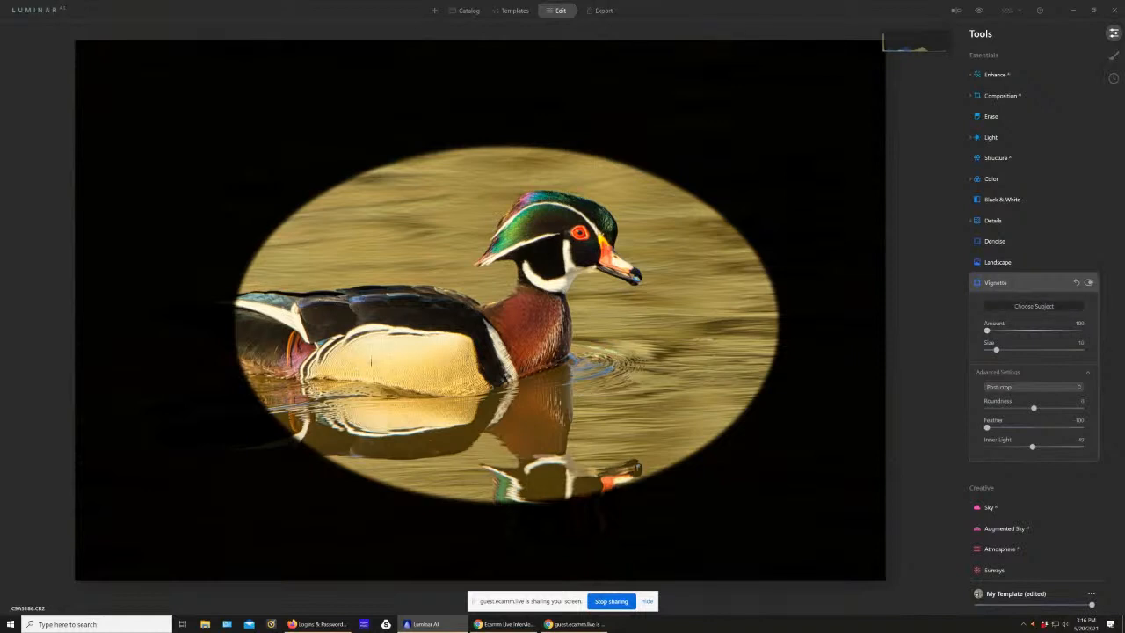
{"action": "left_click", "coordinate": [442, 347]}
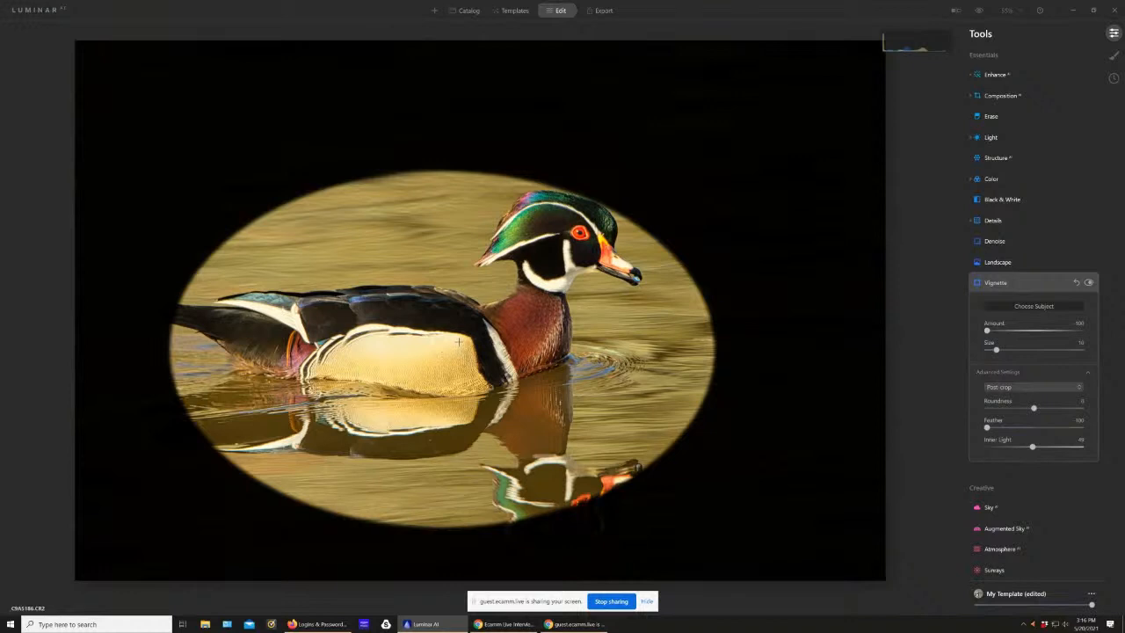
{"action": "left_click", "coordinate": [459, 342]}
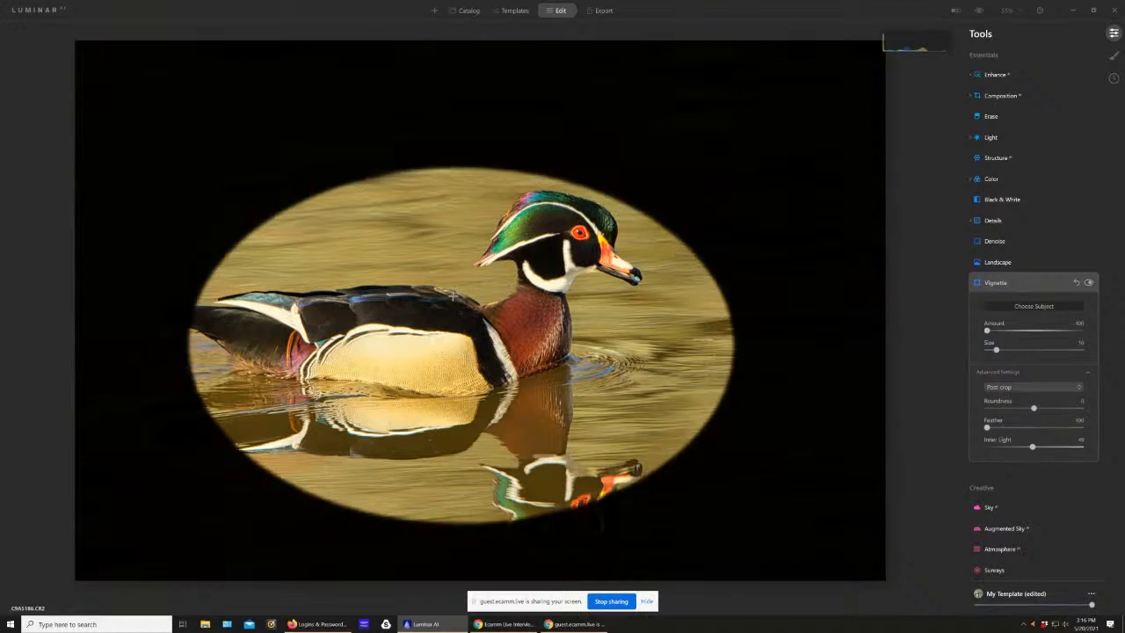
{"action": "left_click", "coordinate": [389, 328]}
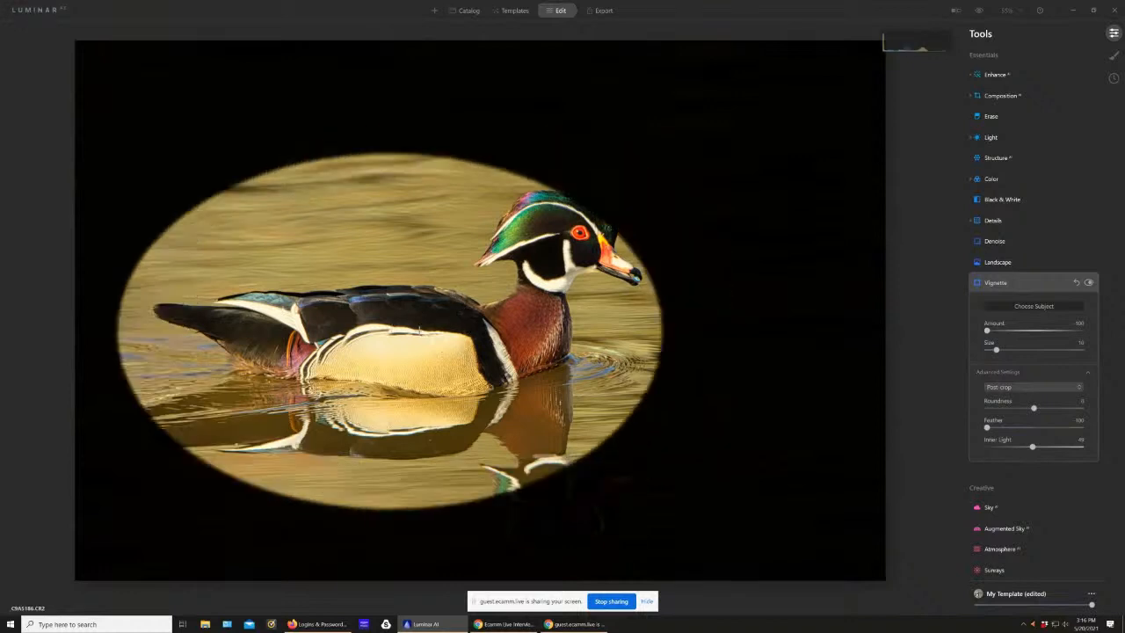
{"action": "left_click", "coordinate": [487, 309]}
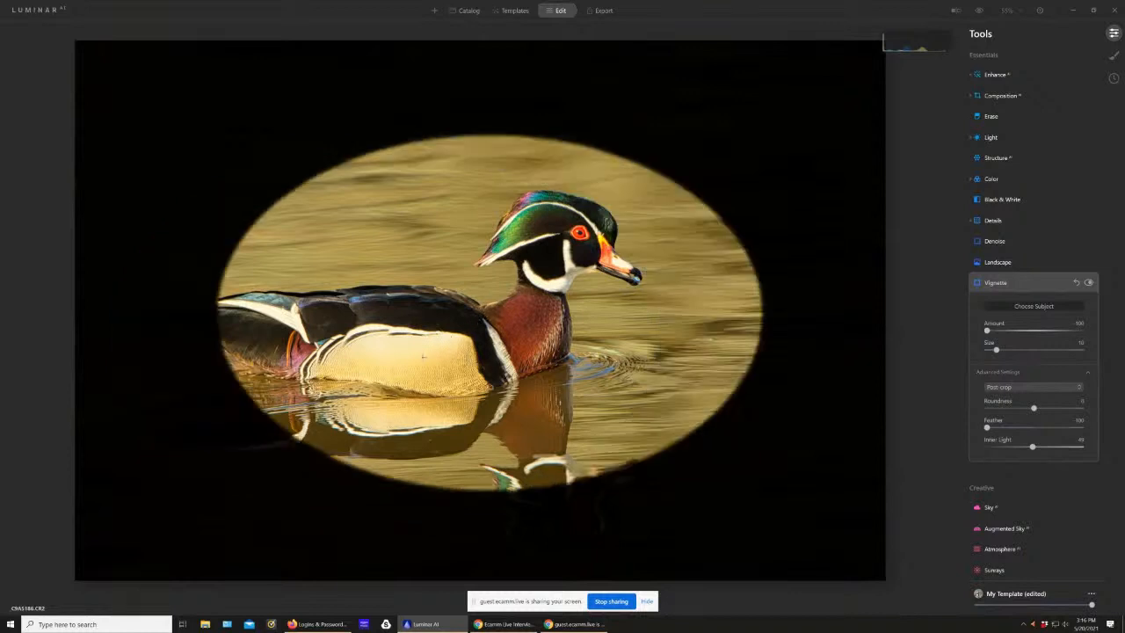
{"action": "left_click", "coordinate": [392, 358]}
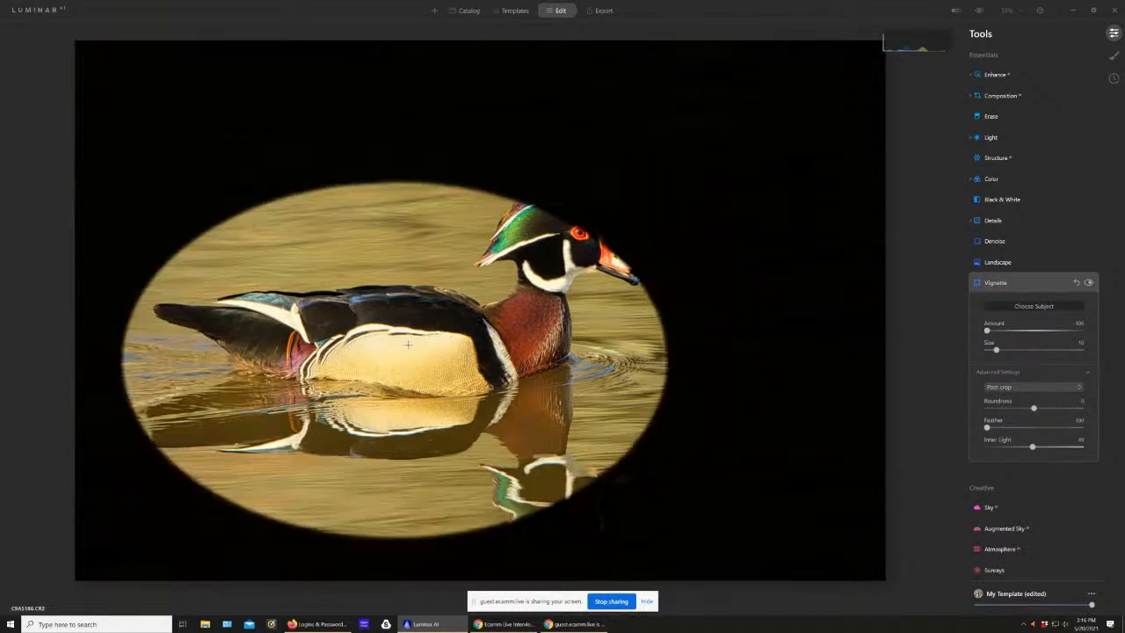
{"action": "left_click", "coordinate": [440, 332]}
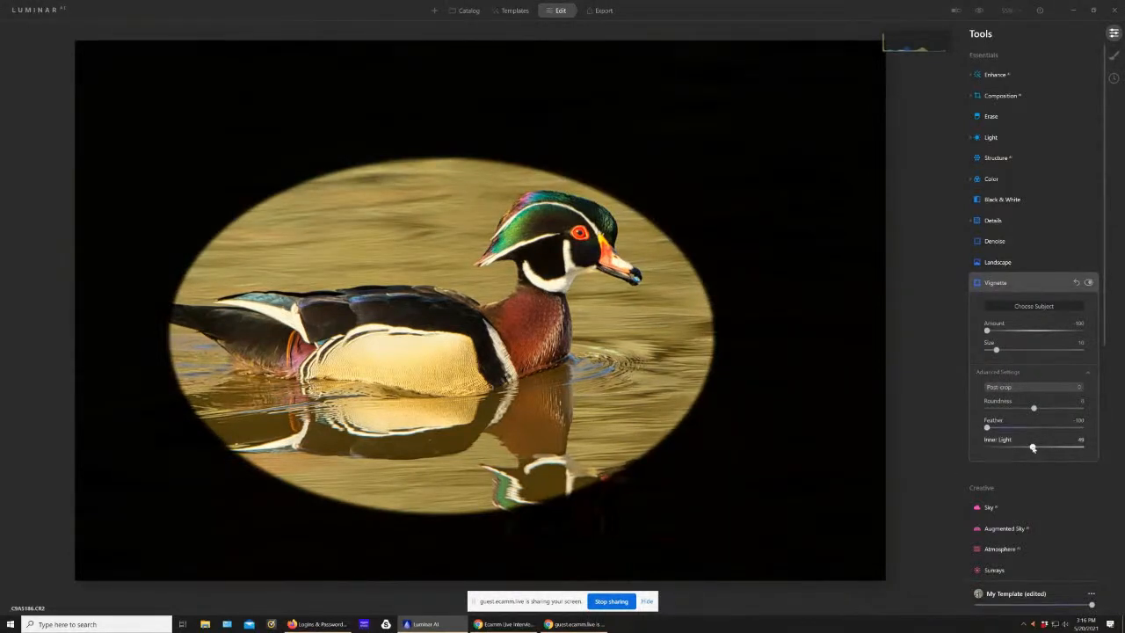
Step: Soften the vignette to amount about -30, size 25, roundness 15, feather about 98 and inner light about 68
{"action": "left_click_drag", "start_coordinate": [1033, 449], "coordinate": [1052, 450]}
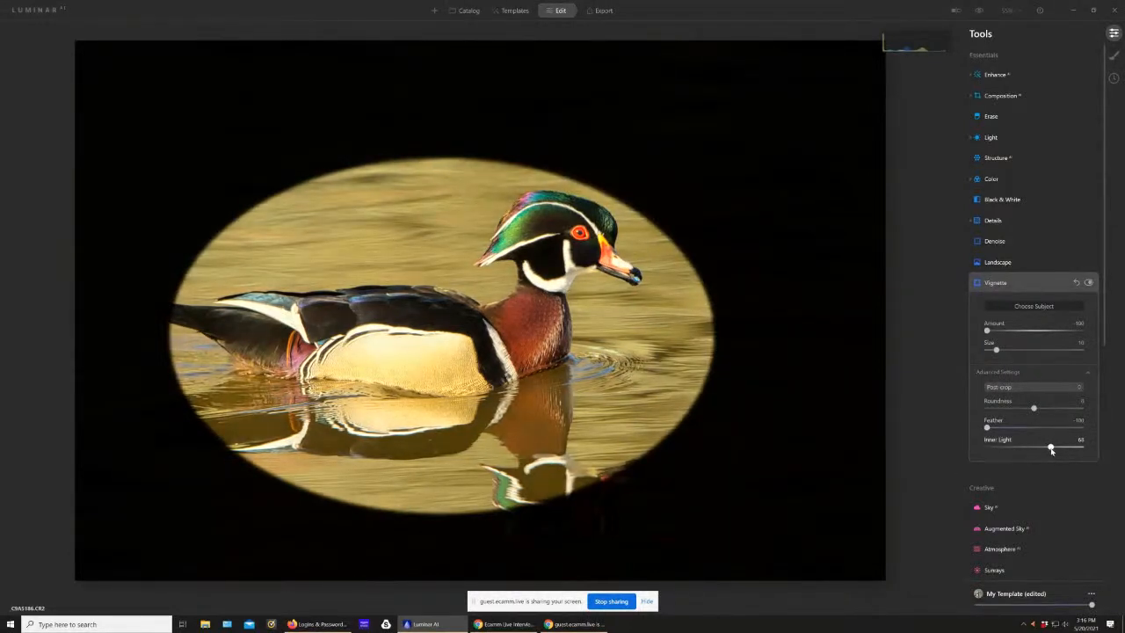
{"action": "left_click_drag", "start_coordinate": [1033, 409], "coordinate": [1042, 409]}
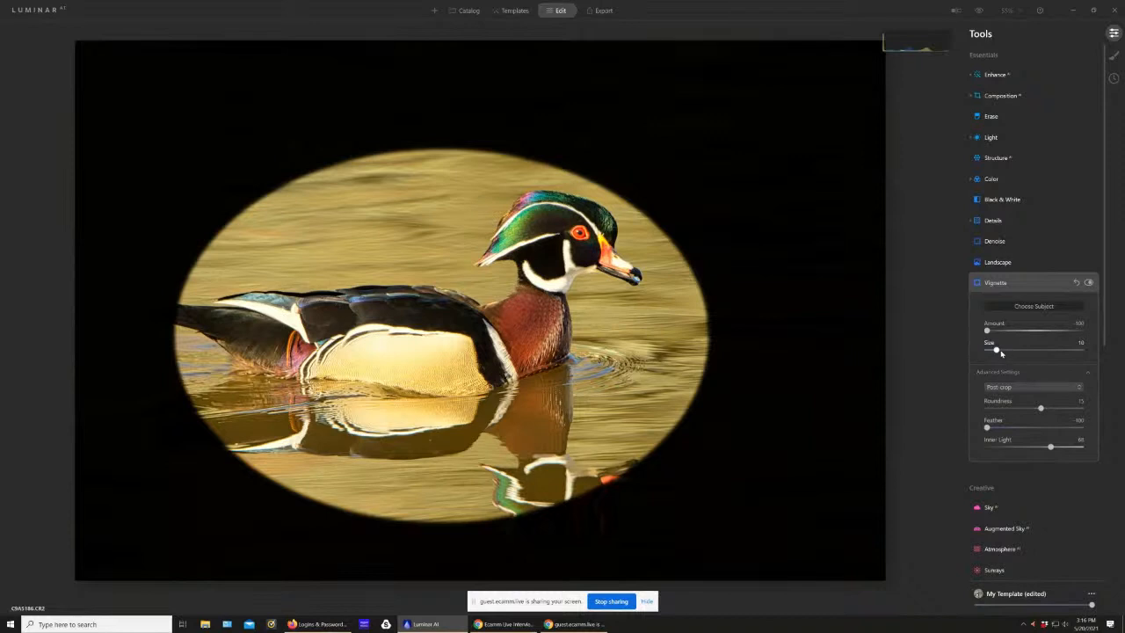
{"action": "left_click_drag", "start_coordinate": [998, 350], "coordinate": [1024, 343]}
{"action": "left_click_drag", "start_coordinate": [986, 428], "coordinate": [1080, 426]}
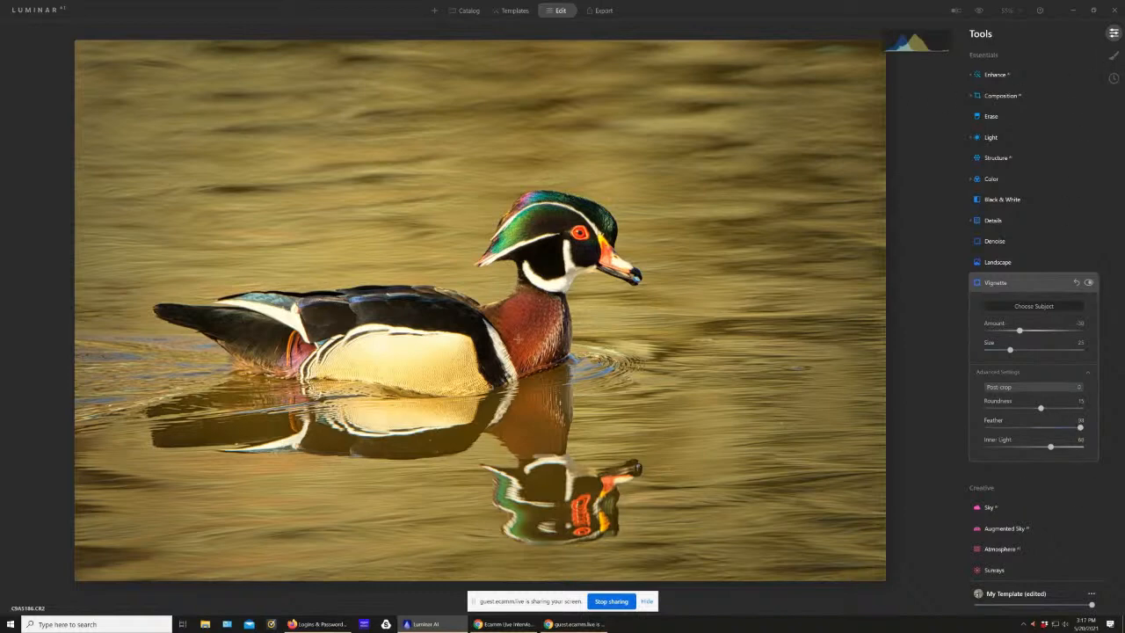
Step: Return to the catalog and open the first white egret in flight photo from the Presentation Edits album
{"action": "left_click", "coordinate": [464, 10]}
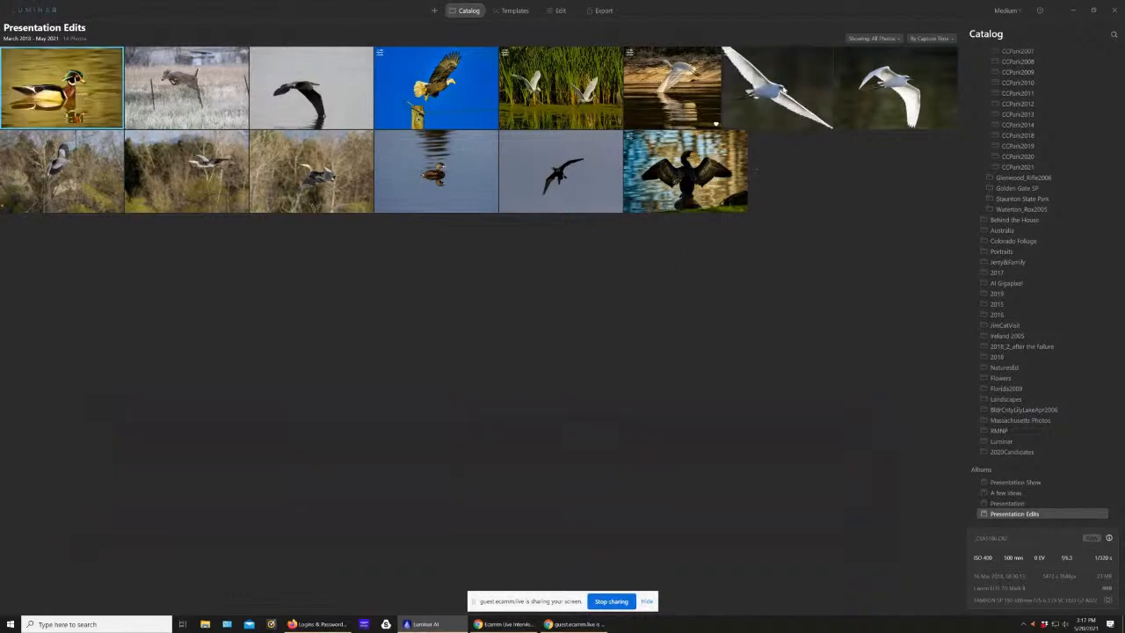
{"action": "double_click", "coordinate": [782, 101]}
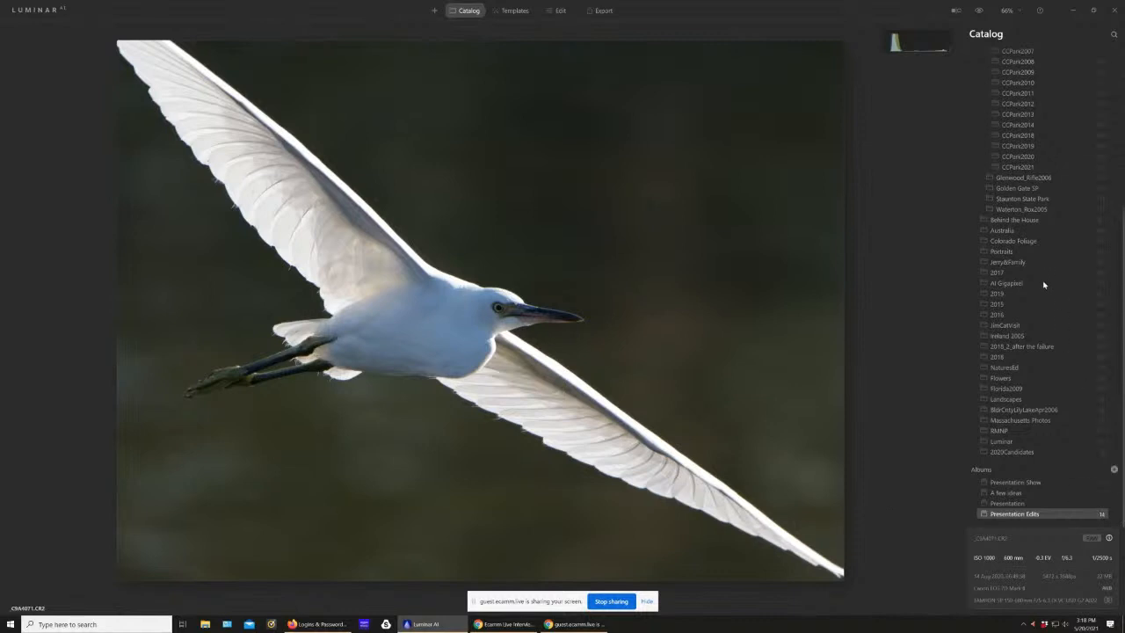
{"action": "scroll", "coordinate": [1048, 258], "scroll_direction": "up", "scroll_amount": 1}
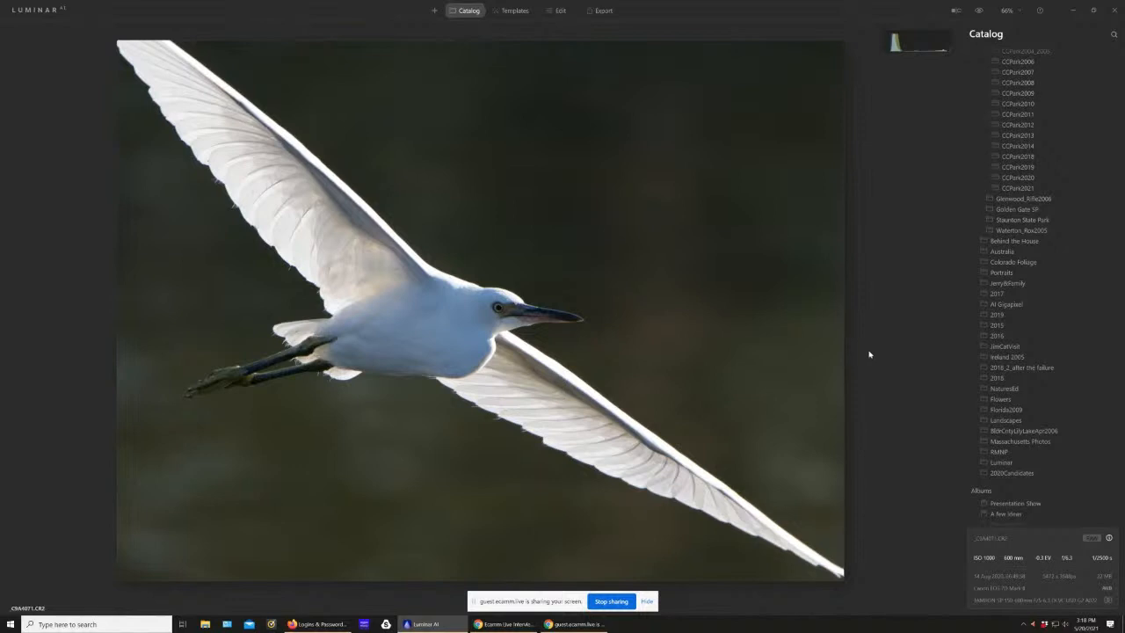
{"action": "scroll", "coordinate": [870, 355], "scroll_direction": "down", "scroll_amount": 2}
{"action": "scroll", "coordinate": [866, 352], "scroll_direction": "up", "scroll_amount": 1}
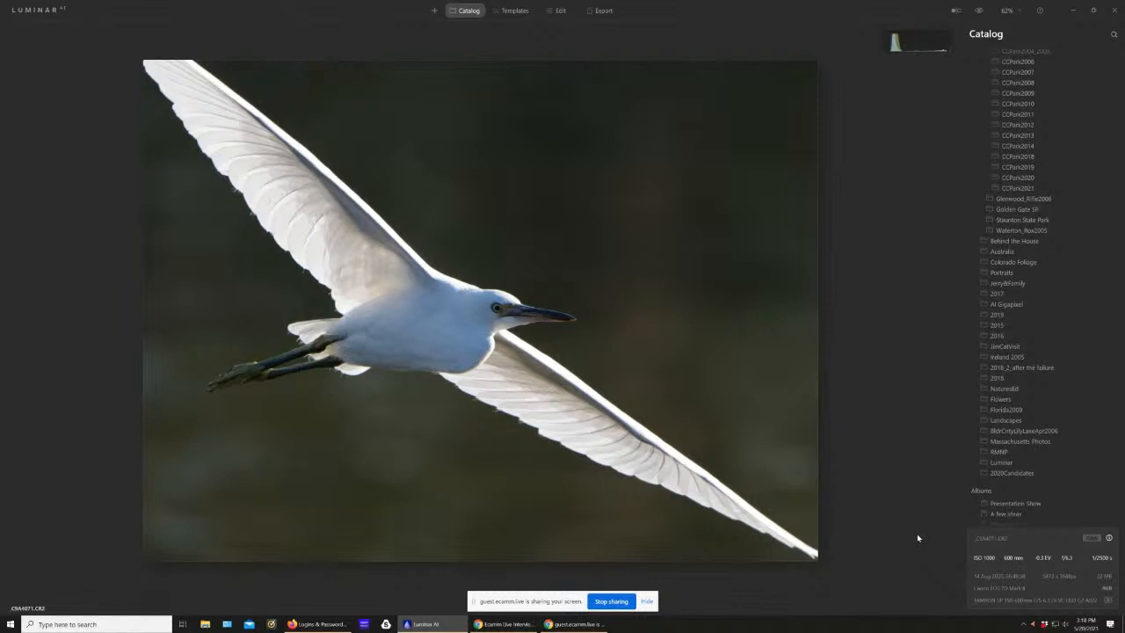
{"action": "scroll", "coordinate": [1008, 429], "scroll_direction": "down", "scroll_amount": 1}
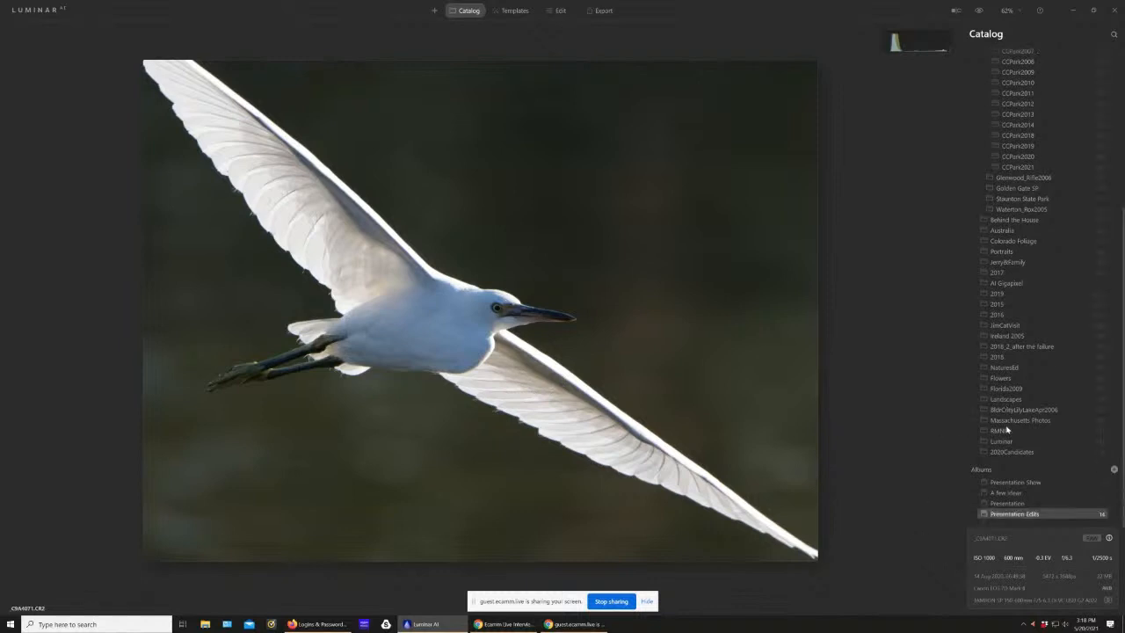
{"action": "left_click", "coordinate": [558, 10]}
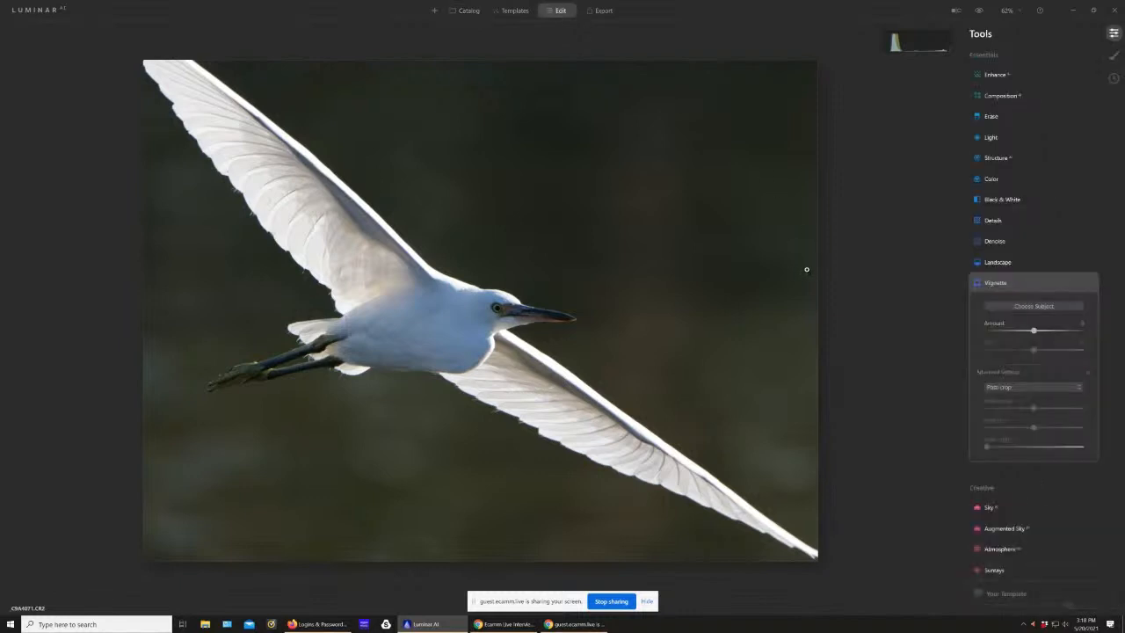
{"action": "left_click", "coordinate": [991, 77]}
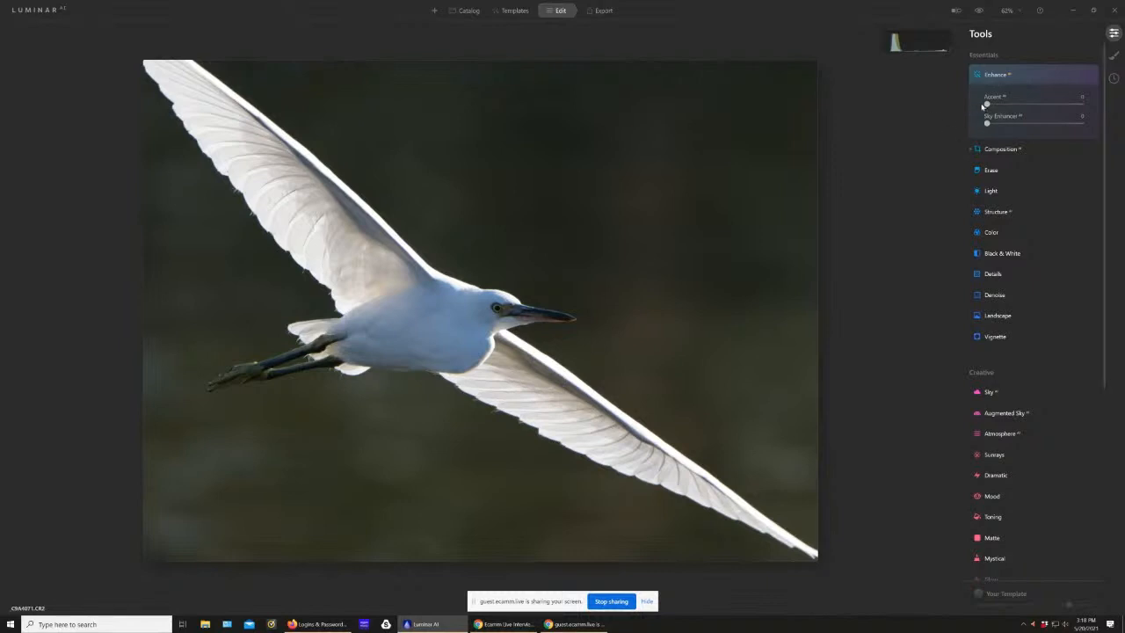
{"action": "mouse_move", "coordinate": [988, 104]}
{"action": "left_mouse_down"}
{"action": "mouse_move", "coordinate": [1000, 105]}
{"action": "mouse_move", "coordinate": [986, 105]}
{"action": "left_mouse_up"}
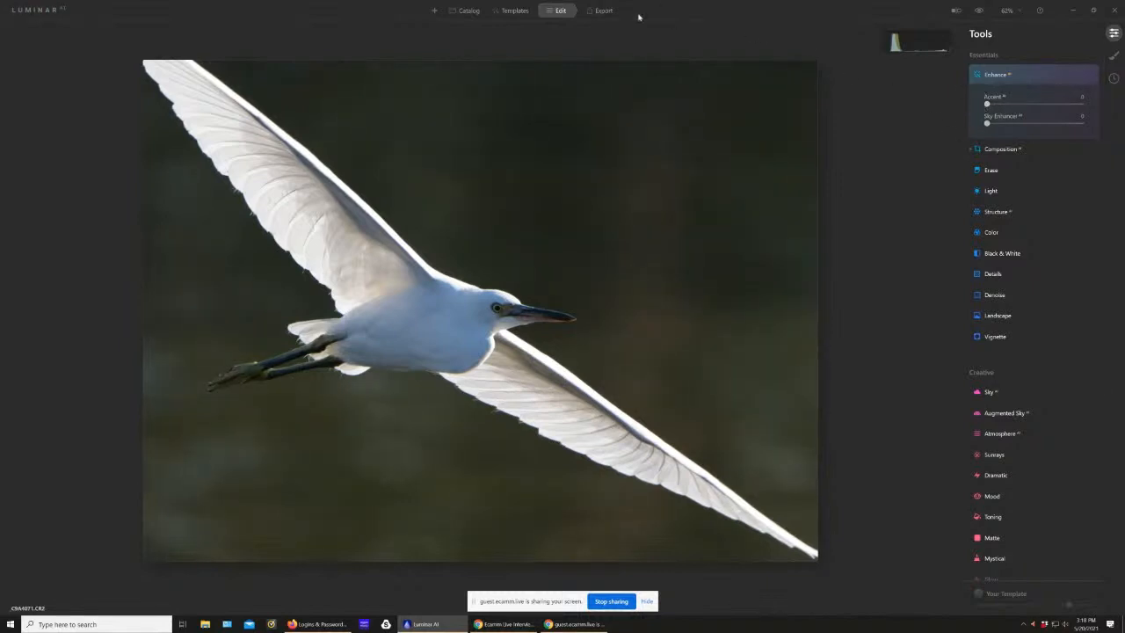
Step: Apply the Natural template from the Animal Friends collection to the egret photo
{"action": "left_click", "coordinate": [514, 11]}
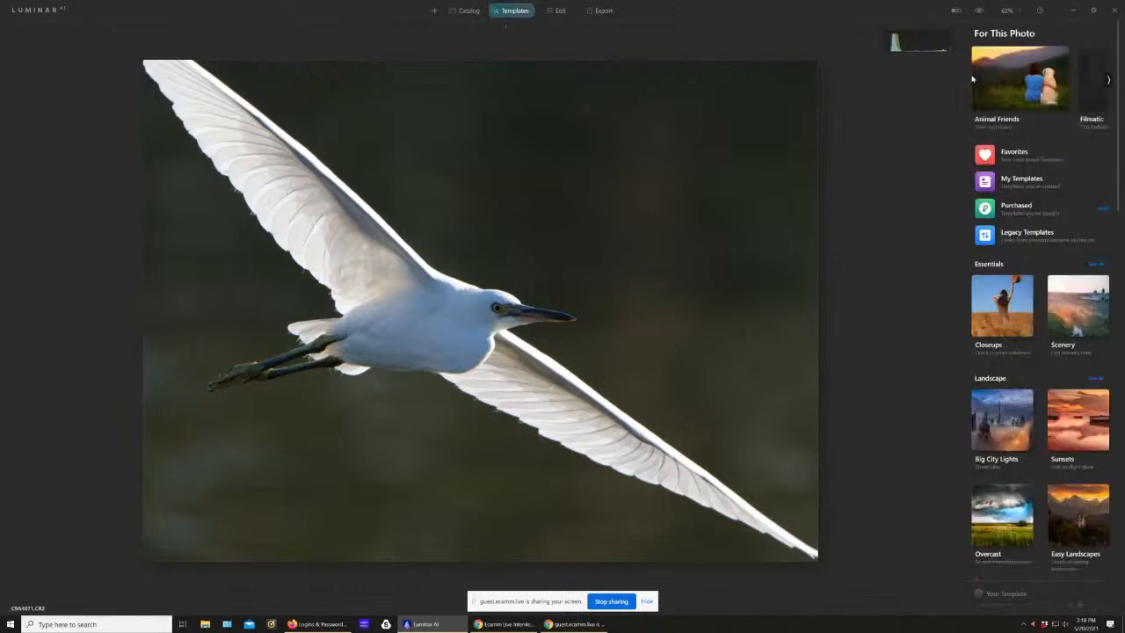
{"action": "left_click", "coordinate": [1009, 76]}
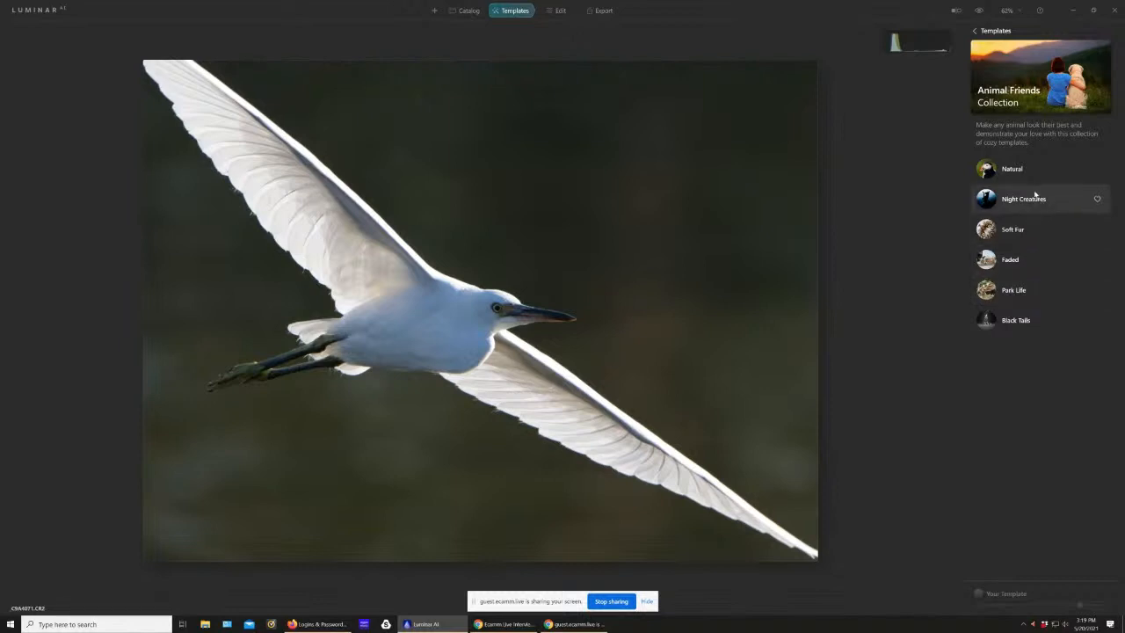
{"action": "left_click", "coordinate": [1015, 170]}
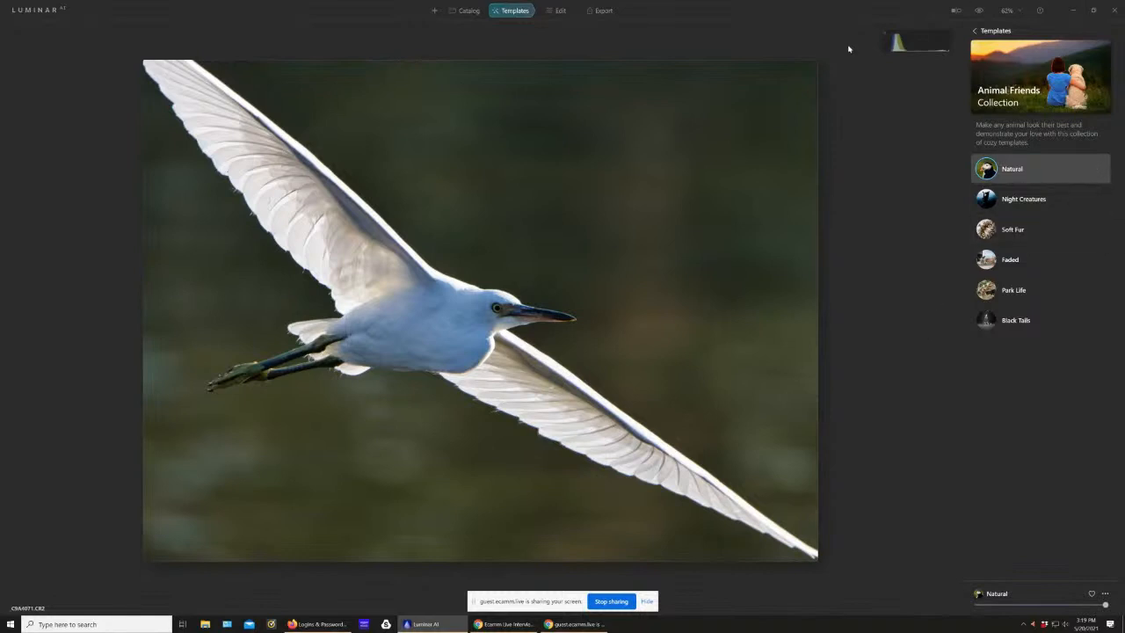
Step: Warm the egret photo's white balance temperature, and set smart contrast to about 26, highlights to -11 and shadows to -3
{"action": "left_click", "coordinate": [558, 10]}
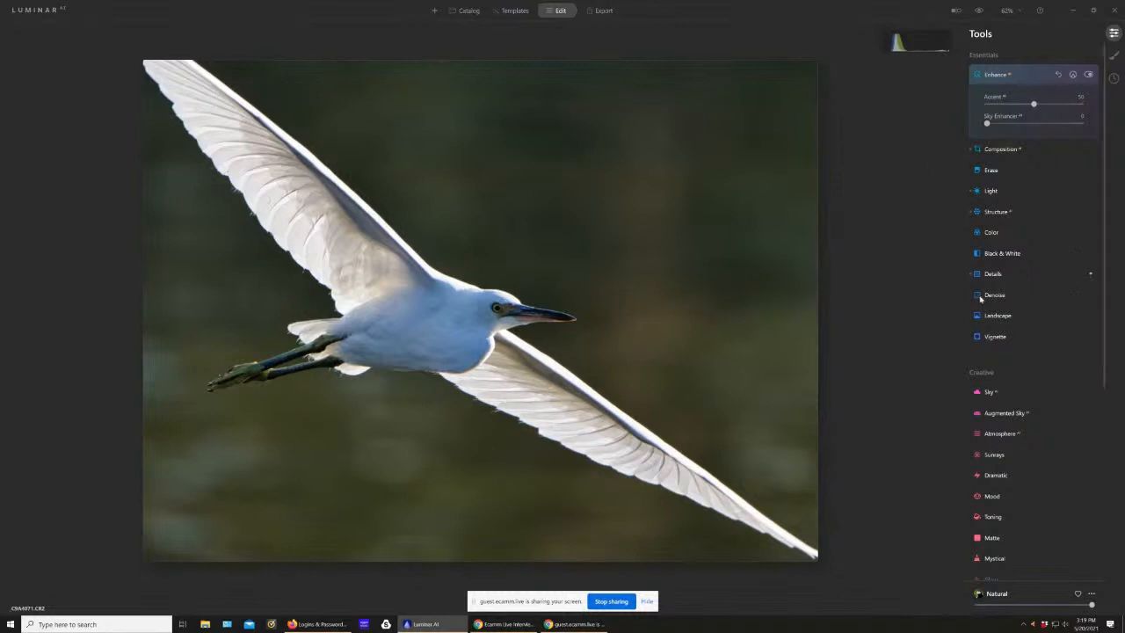
{"action": "left_click", "coordinate": [993, 191]}
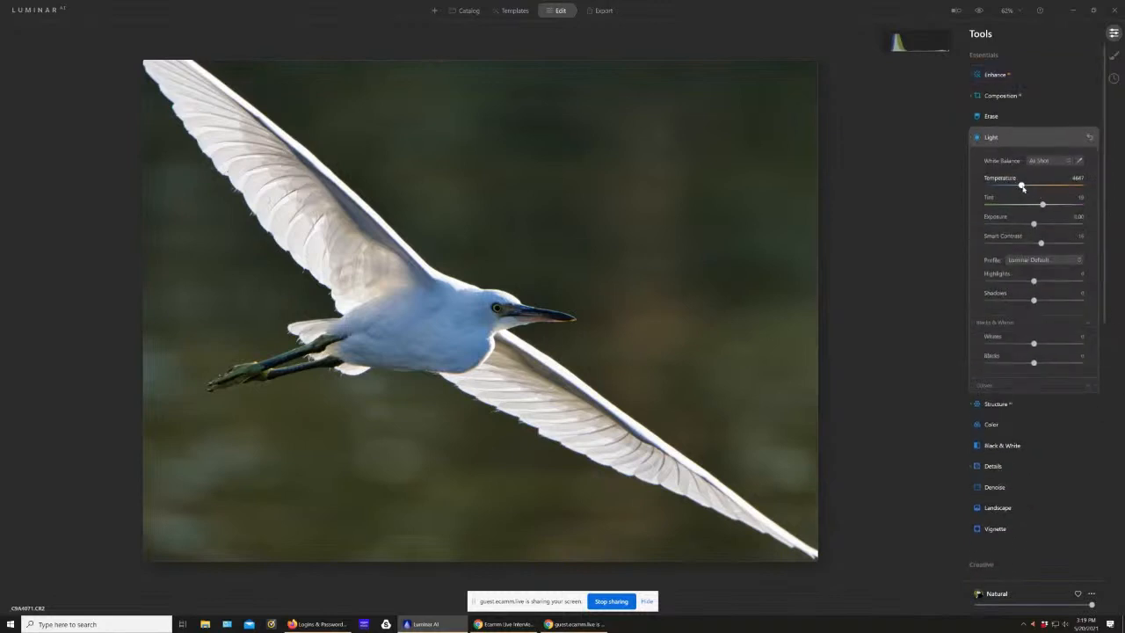
{"action": "left_click_drag", "start_coordinate": [1022, 186], "coordinate": [1030, 189]}
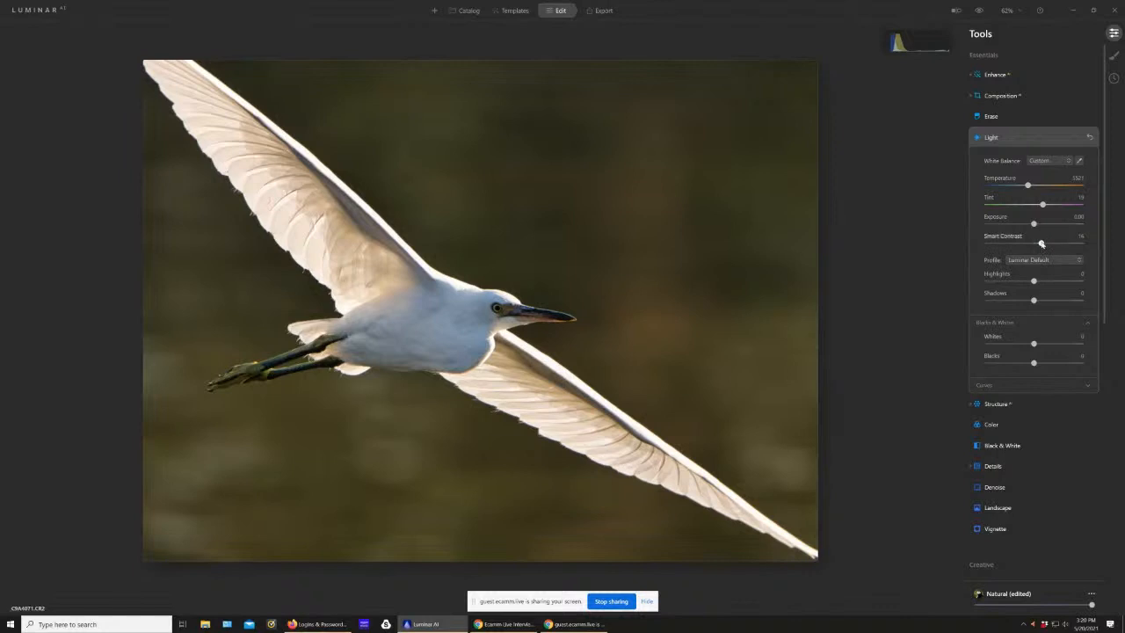
{"action": "left_click_drag", "start_coordinate": [1042, 244], "coordinate": [1046, 244]}
{"action": "left_click_drag", "start_coordinate": [1035, 283], "coordinate": [1033, 307]}
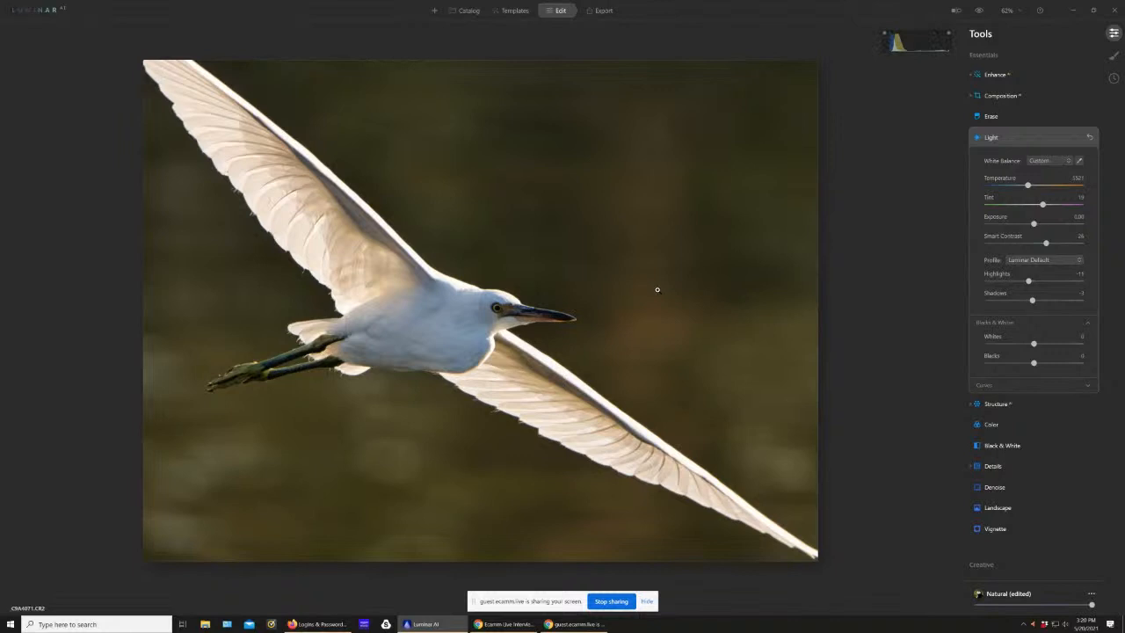
Step: Using the clipping warnings as a guide, set highlights to about -72, whites to about -55, exposure to -0.61 and shadows to 37
{"action": "key", "text": "j"}
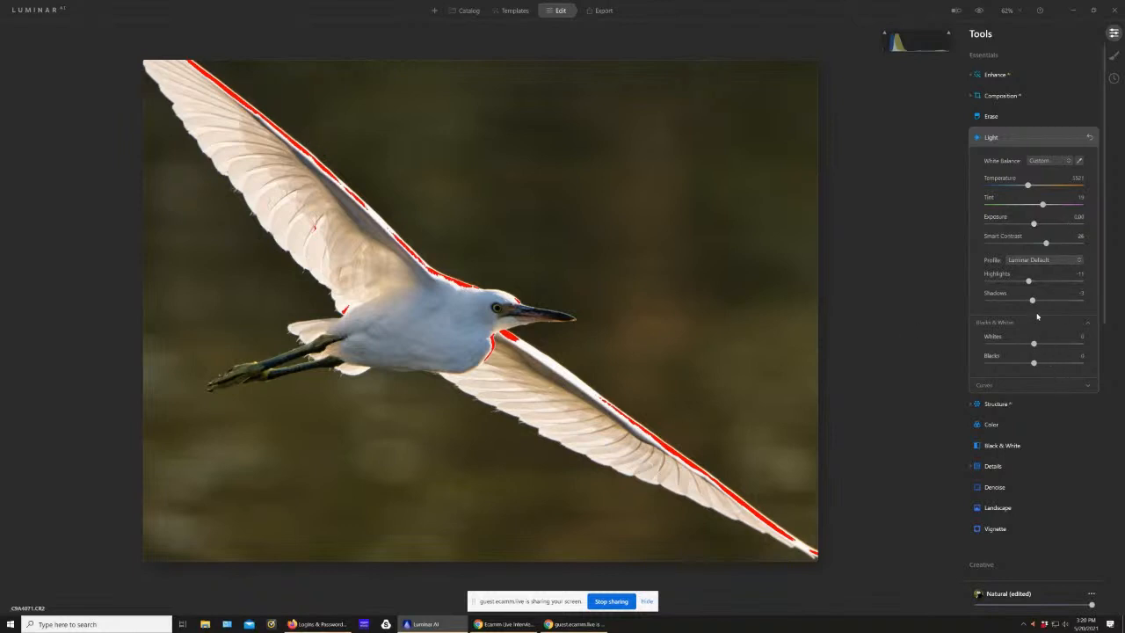
{"action": "left_click_drag", "start_coordinate": [1029, 283], "coordinate": [998, 283]}
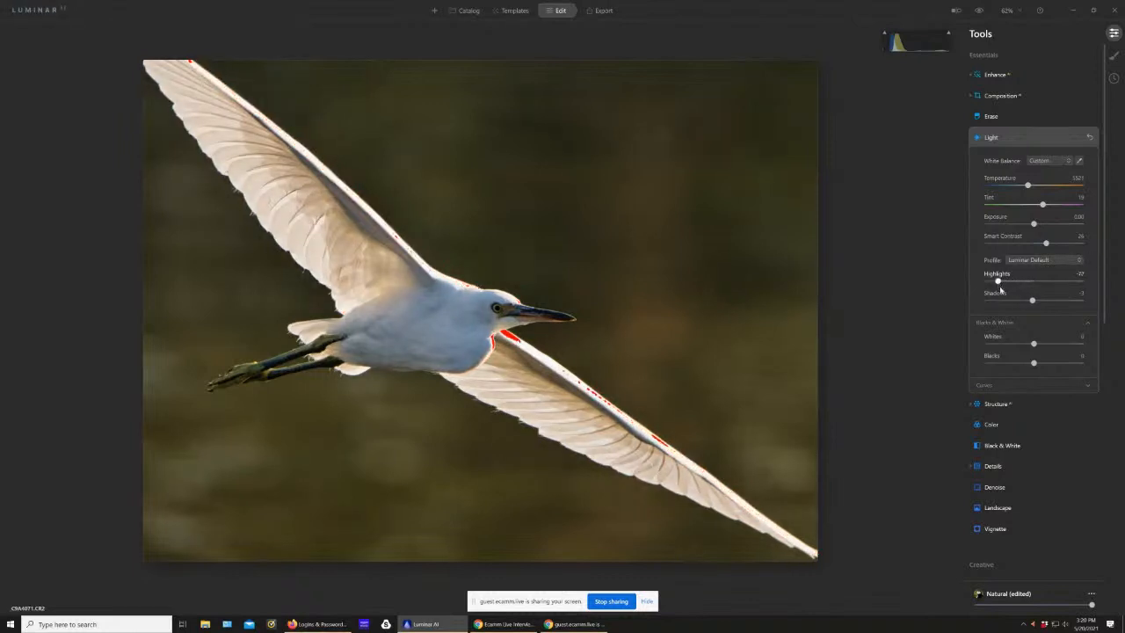
{"action": "left_click_drag", "start_coordinate": [1029, 345], "coordinate": [1008, 345]}
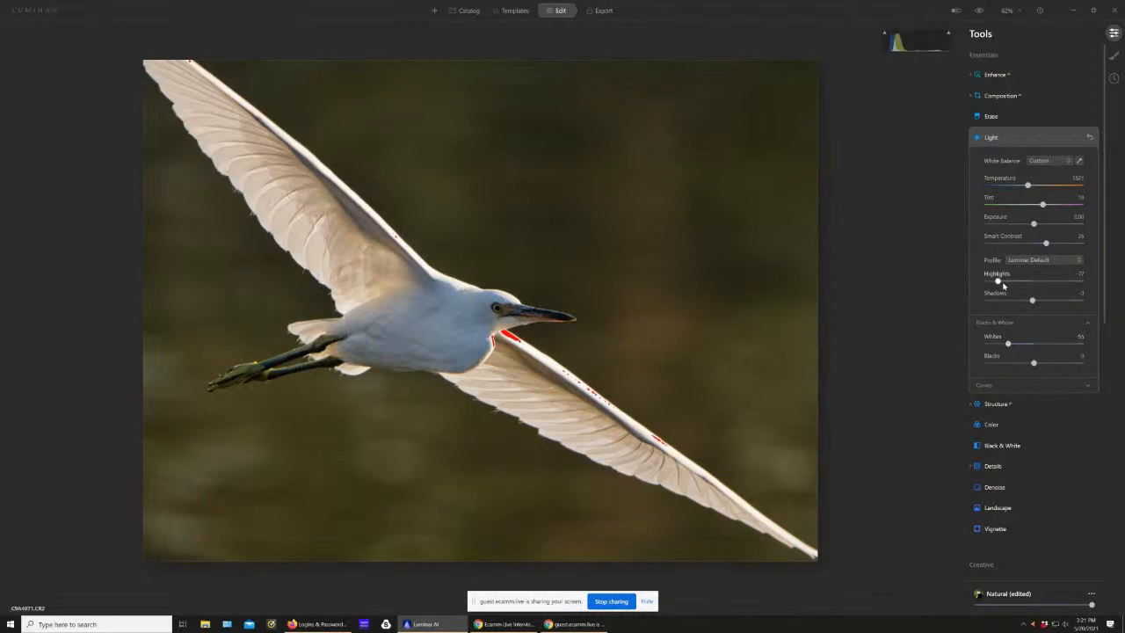
{"action": "left_click_drag", "start_coordinate": [998, 282], "coordinate": [1003, 286]}
{"action": "left_click_drag", "start_coordinate": [1035, 224], "coordinate": [1028, 225]}
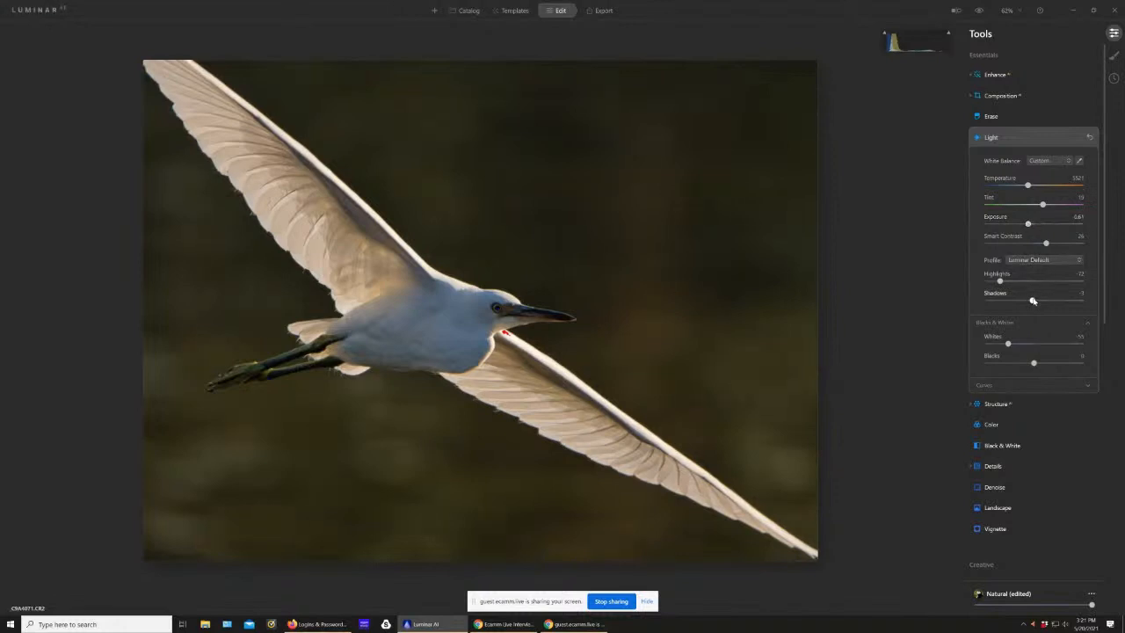
{"action": "left_click_drag", "start_coordinate": [1032, 300], "coordinate": [1052, 302]}
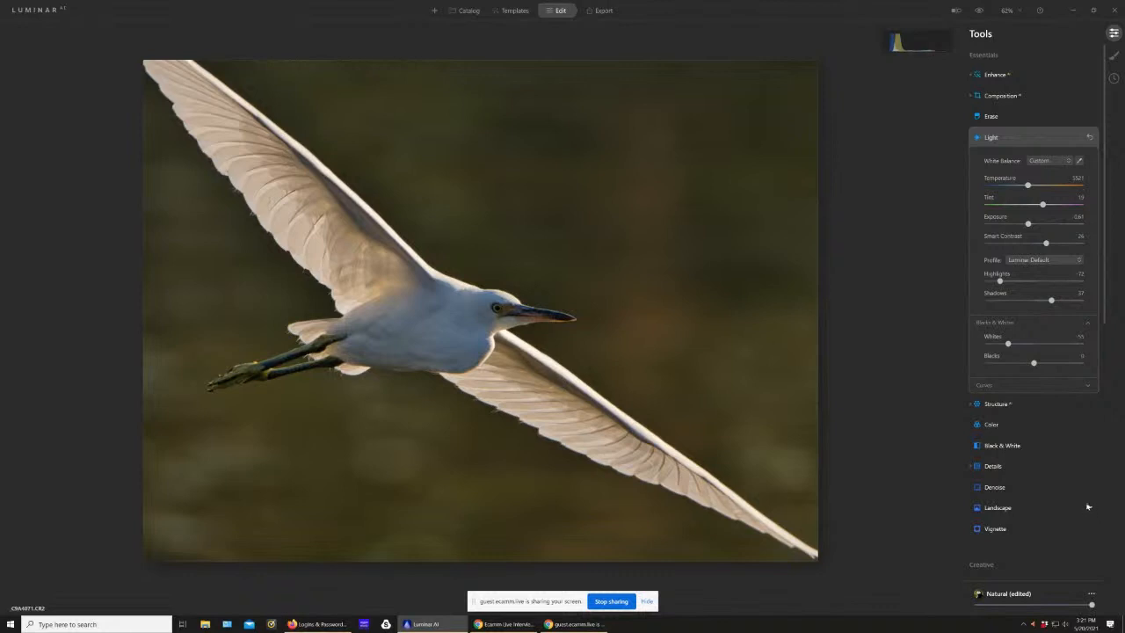
Step: Review the template's Structure and Details settings and look through the remaining editing tools
{"action": "left_click", "coordinate": [998, 404]}
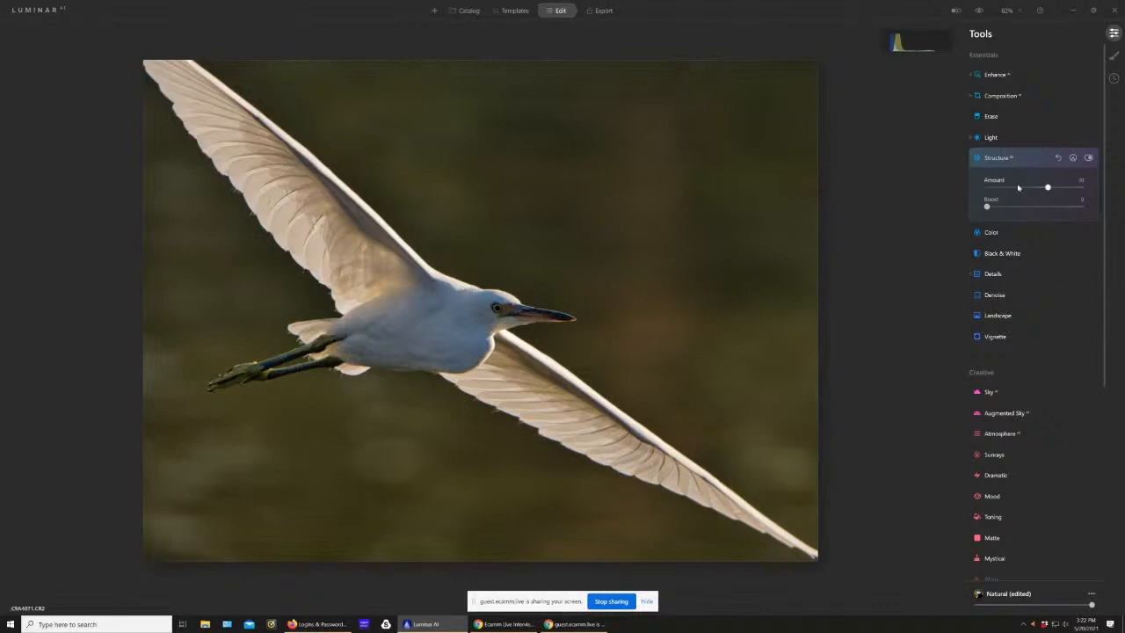
{"action": "scroll", "coordinate": [1004, 375], "scroll_direction": "down", "scroll_amount": 3}
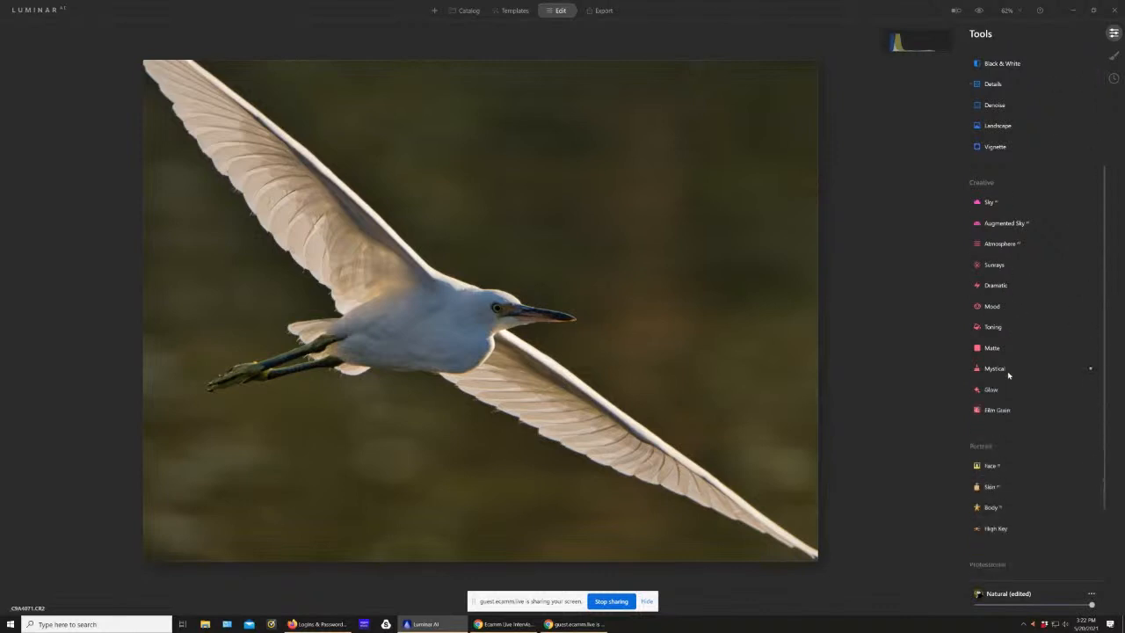
{"action": "scroll", "coordinate": [1006, 369], "scroll_direction": "up", "scroll_amount": 3}
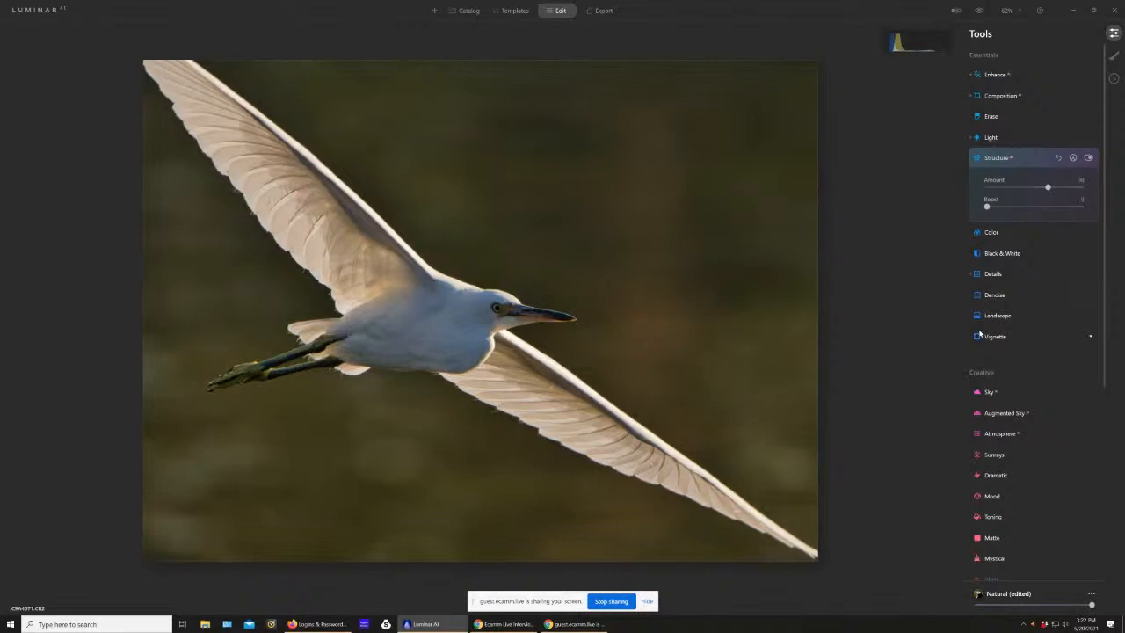
{"action": "left_click", "coordinate": [994, 275]}
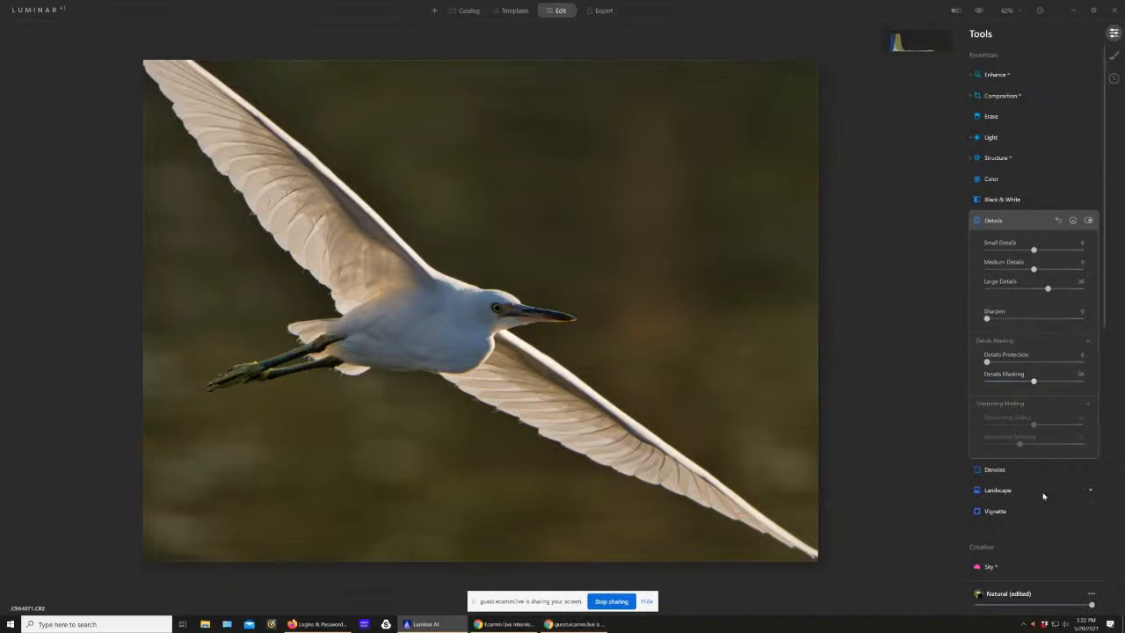
{"action": "scroll", "coordinate": [1043, 496], "scroll_direction": "down", "scroll_amount": 3}
{"action": "scroll", "coordinate": [1044, 497], "scroll_direction": "down", "scroll_amount": 2}
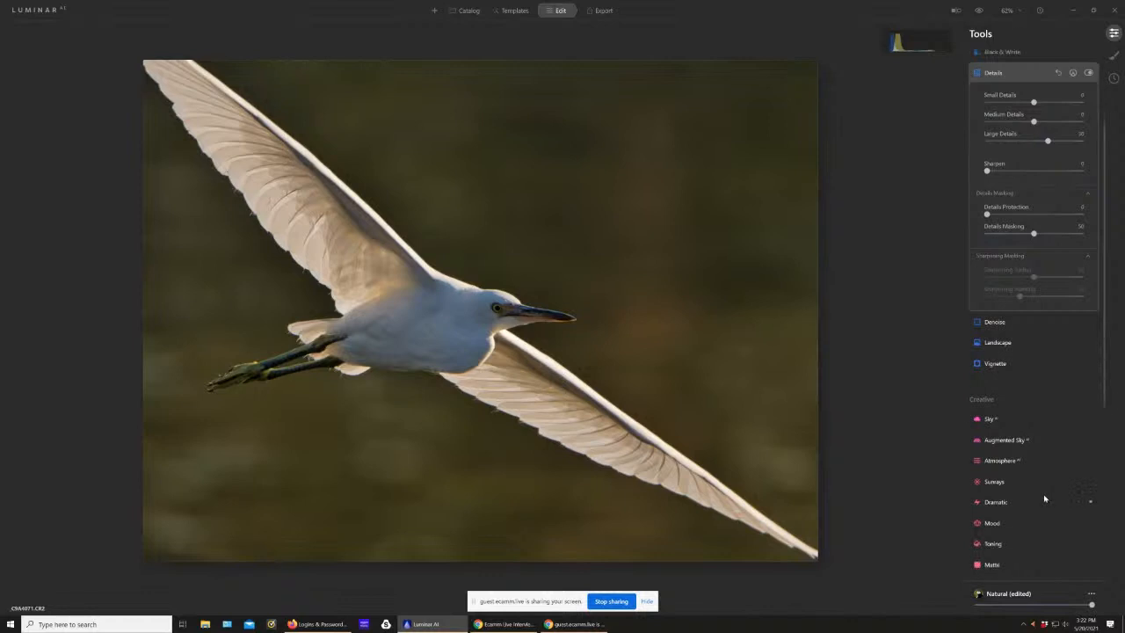
{"action": "scroll", "coordinate": [1044, 498], "scroll_direction": "down", "scroll_amount": 2}
{"action": "scroll", "coordinate": [1044, 499], "scroll_direction": "down", "scroll_amount": 5}
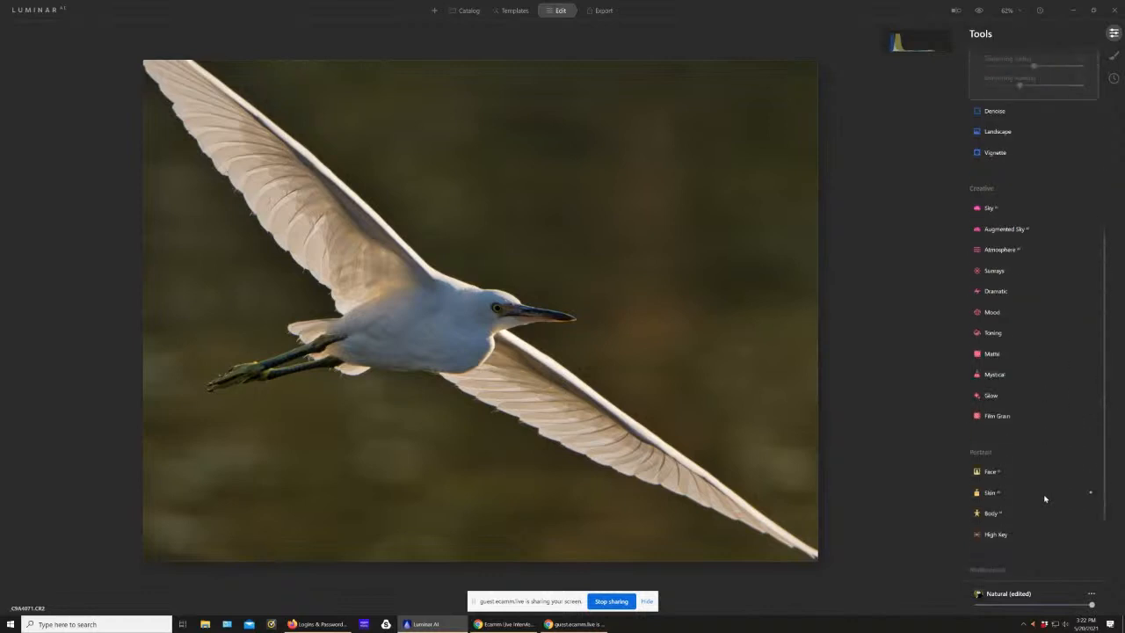
{"action": "scroll", "coordinate": [1044, 498], "scroll_direction": "down", "scroll_amount": 1}
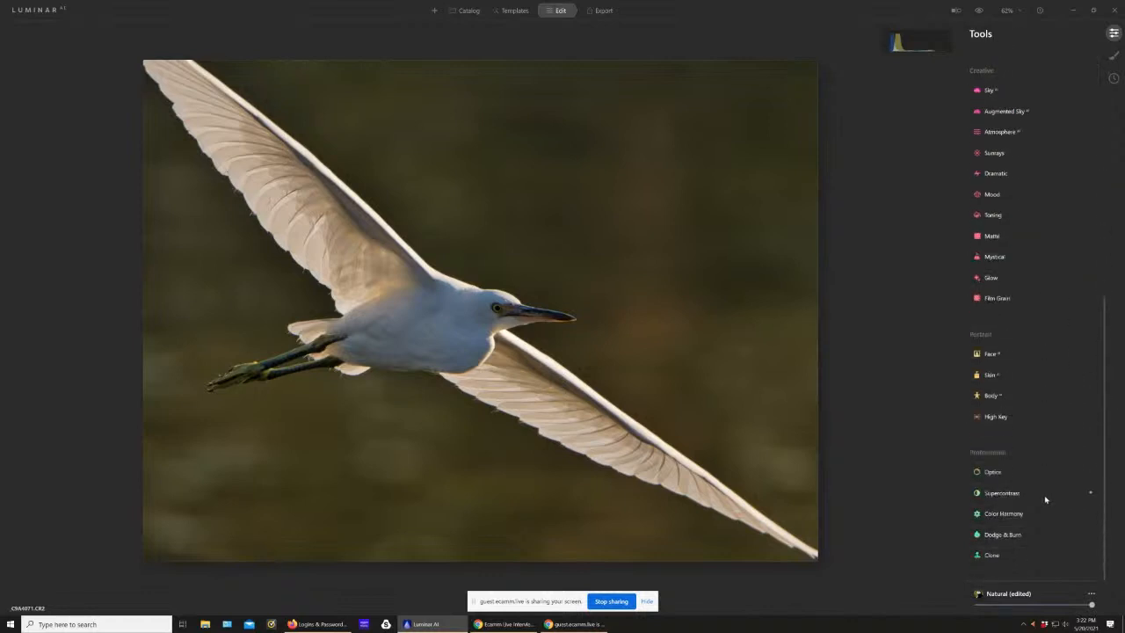
{"action": "scroll", "coordinate": [1044, 498], "scroll_direction": "up", "scroll_amount": 8}
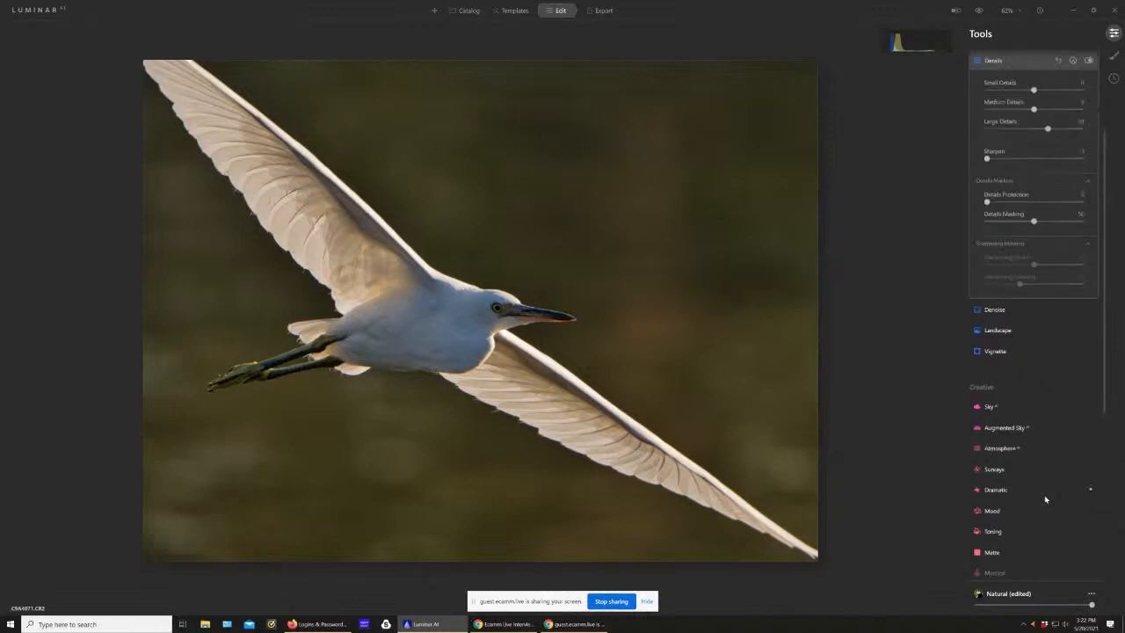
{"action": "scroll", "coordinate": [1045, 498], "scroll_direction": "up", "scroll_amount": 4}
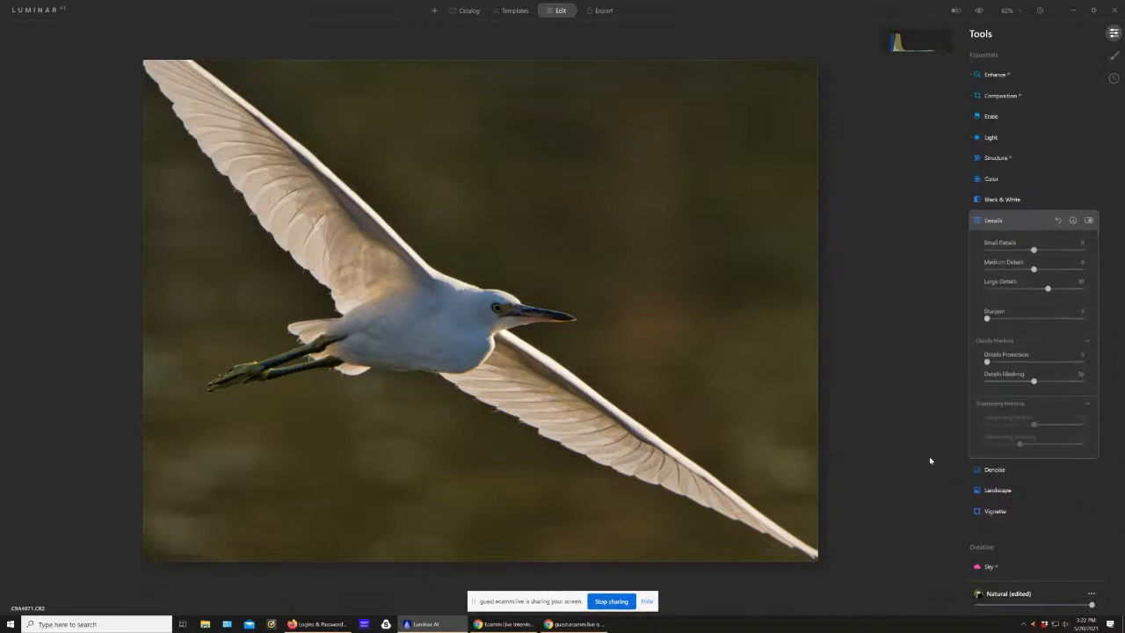
Step: Reduce the photo's noise with luminosity denoise at about 59 and color denoise at about 62, and fit the photo back in view
{"action": "scroll", "coordinate": [918, 440], "scroll_direction": "up", "scroll_amount": 1}
{"action": "scroll", "coordinate": [919, 440], "scroll_direction": "up", "scroll_amount": 2}
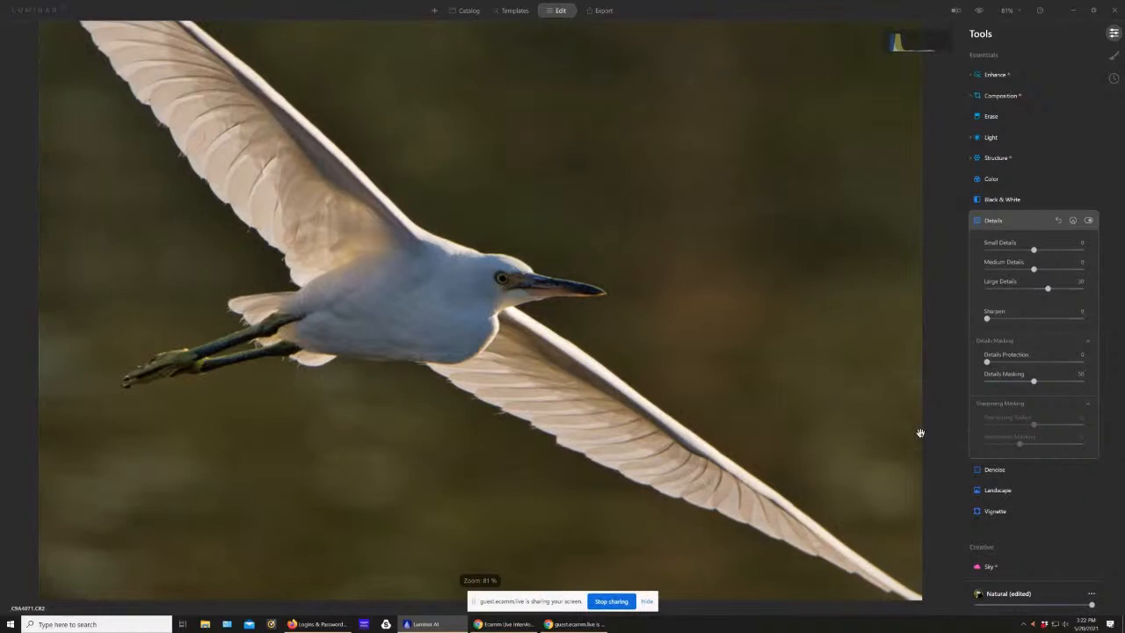
{"action": "scroll", "coordinate": [921, 437], "scroll_direction": "down", "scroll_amount": 1}
{"action": "scroll", "coordinate": [921, 436], "scroll_direction": "up", "scroll_amount": 2}
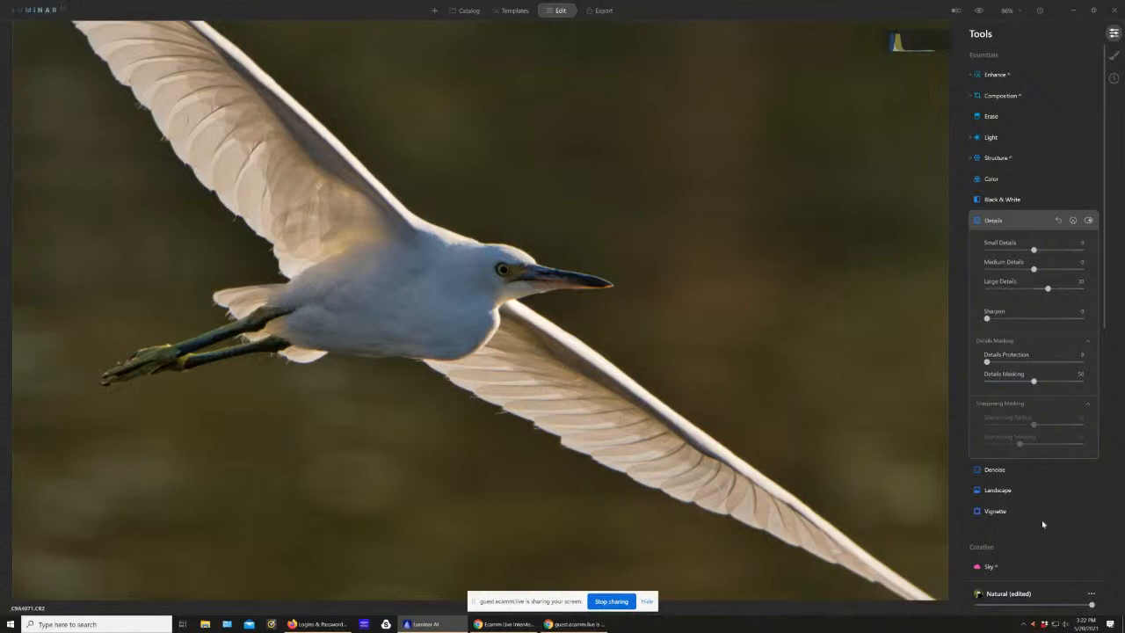
{"action": "left_click", "coordinate": [995, 471]}
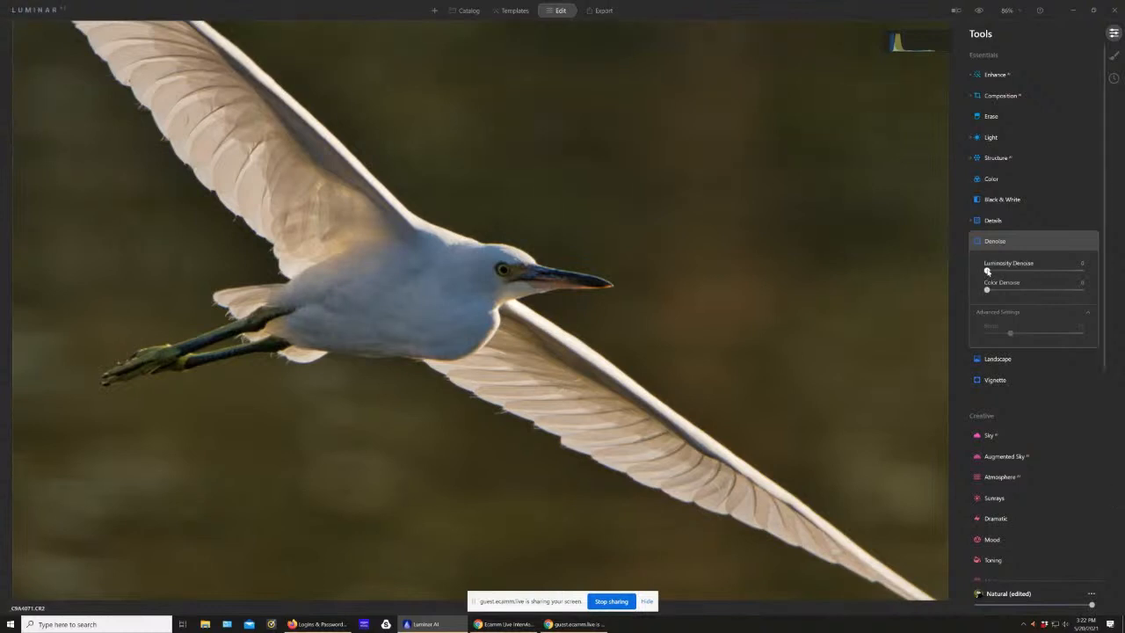
{"action": "left_click_drag", "start_coordinate": [987, 270], "coordinate": [990, 270]}
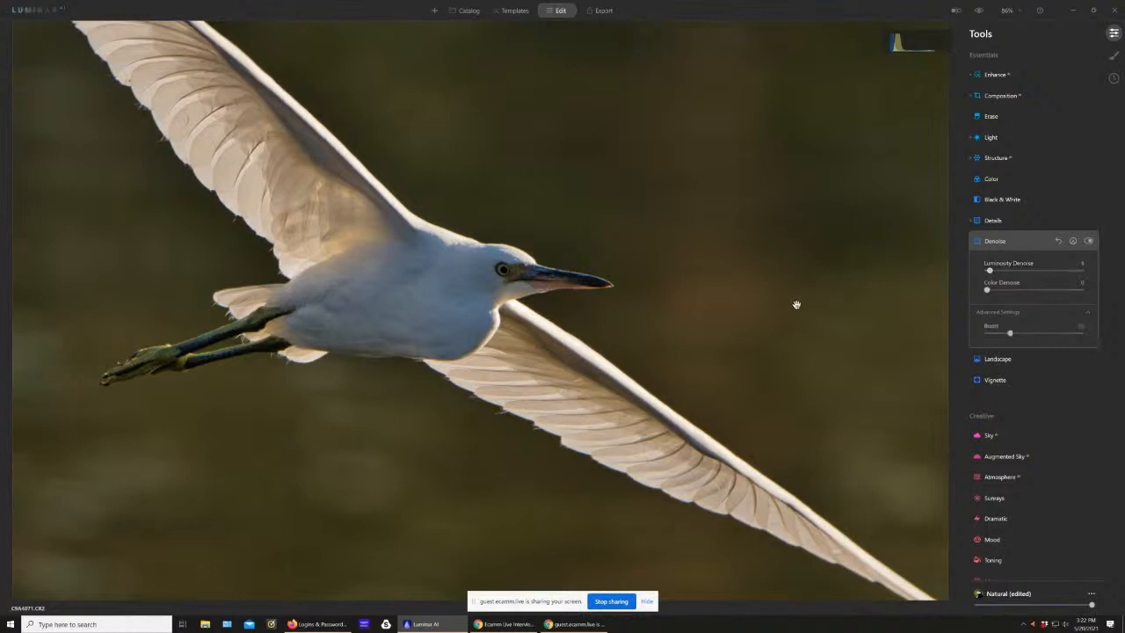
{"action": "scroll", "coordinate": [797, 304], "scroll_direction": "up", "scroll_amount": 2}
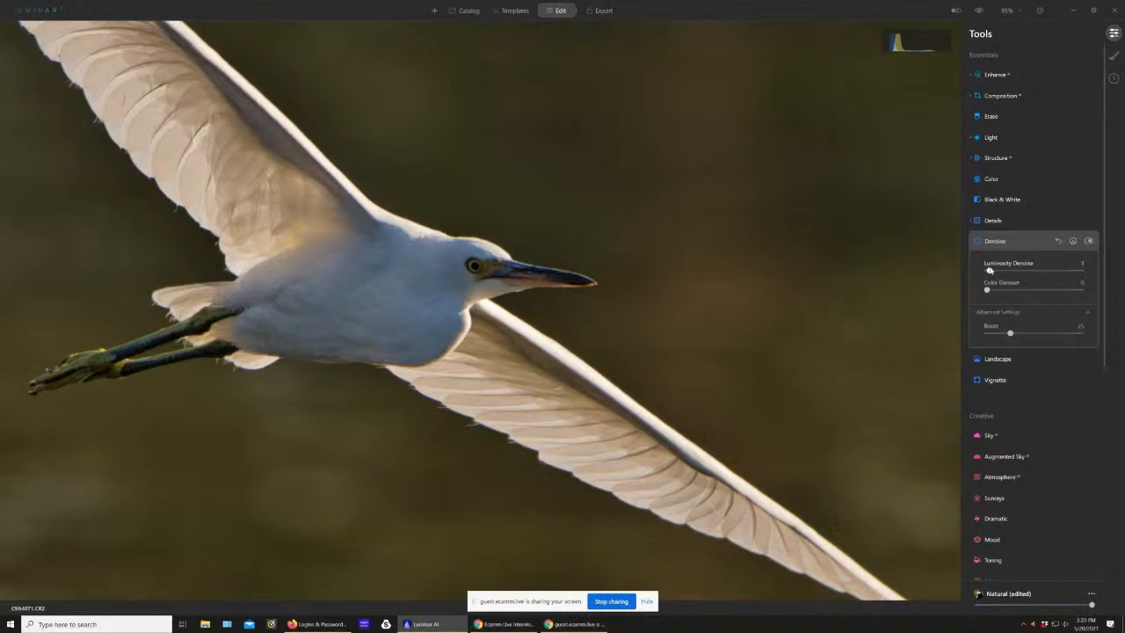
{"action": "left_click_drag", "start_coordinate": [989, 271], "coordinate": [1047, 304]}
{"action": "left_click_drag", "start_coordinate": [1013, 272], "coordinate": [1042, 283]}
{"action": "left_click", "coordinate": [836, 445]}
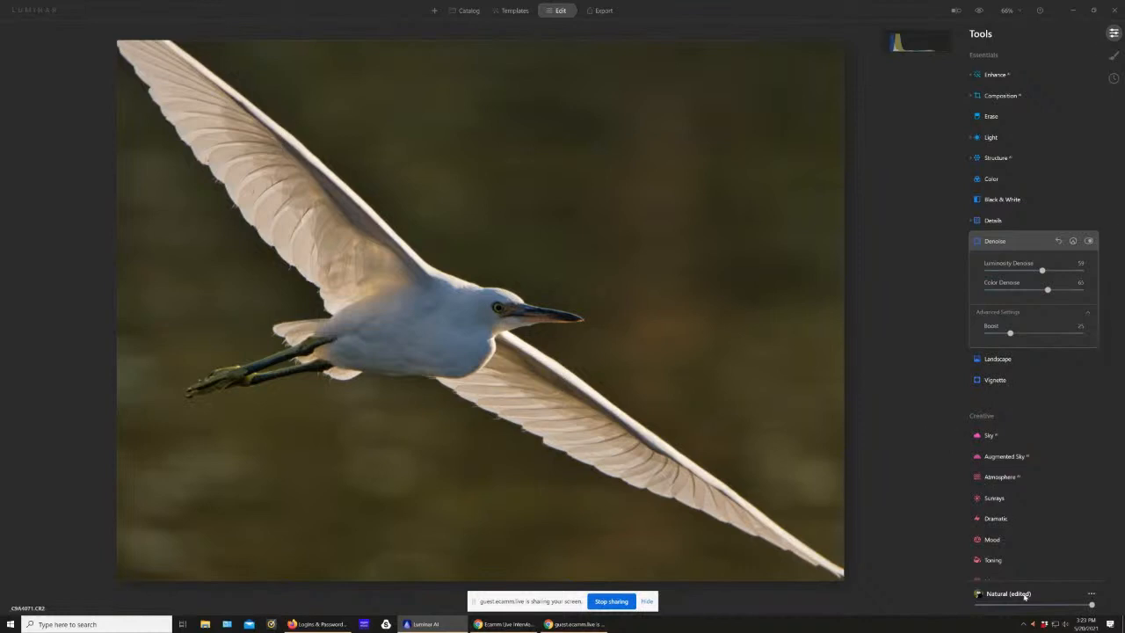
{"action": "scroll", "coordinate": [1040, 535], "scroll_direction": "down", "scroll_amount": 5}
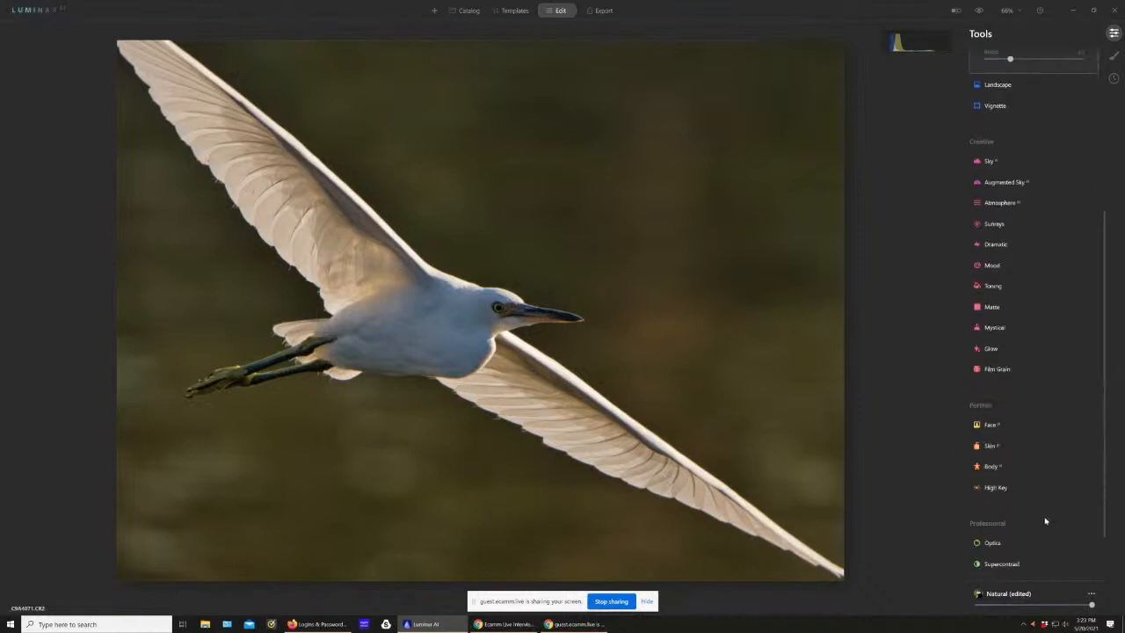
{"action": "scroll", "coordinate": [1045, 521], "scroll_direction": "down", "scroll_amount": 2}
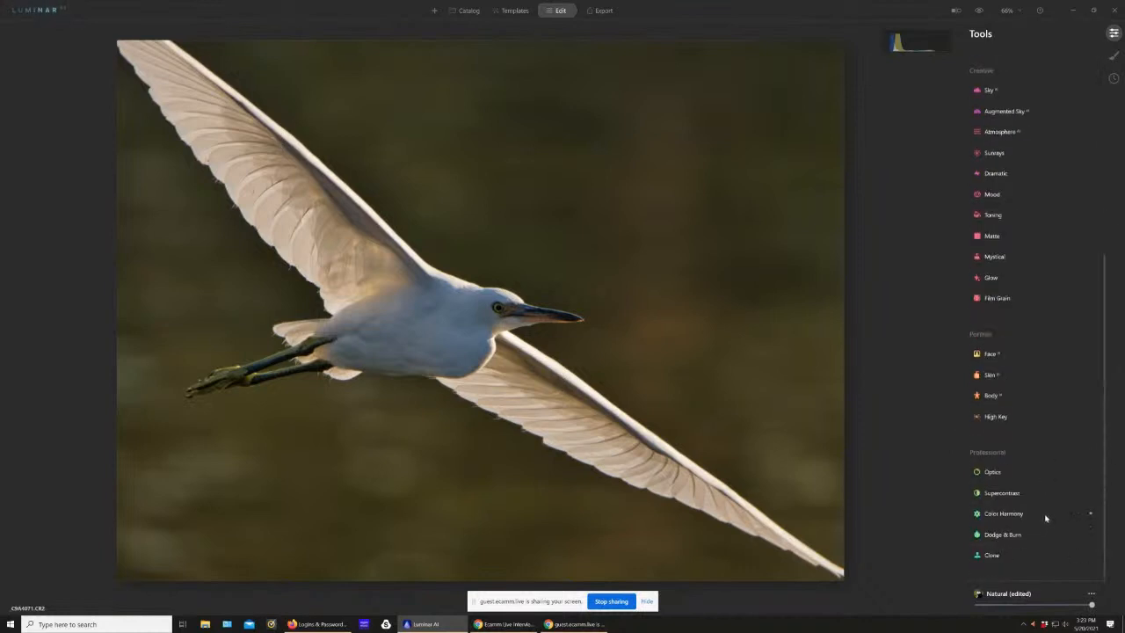
{"action": "scroll", "coordinate": [1045, 518], "scroll_direction": "up", "scroll_amount": 6}
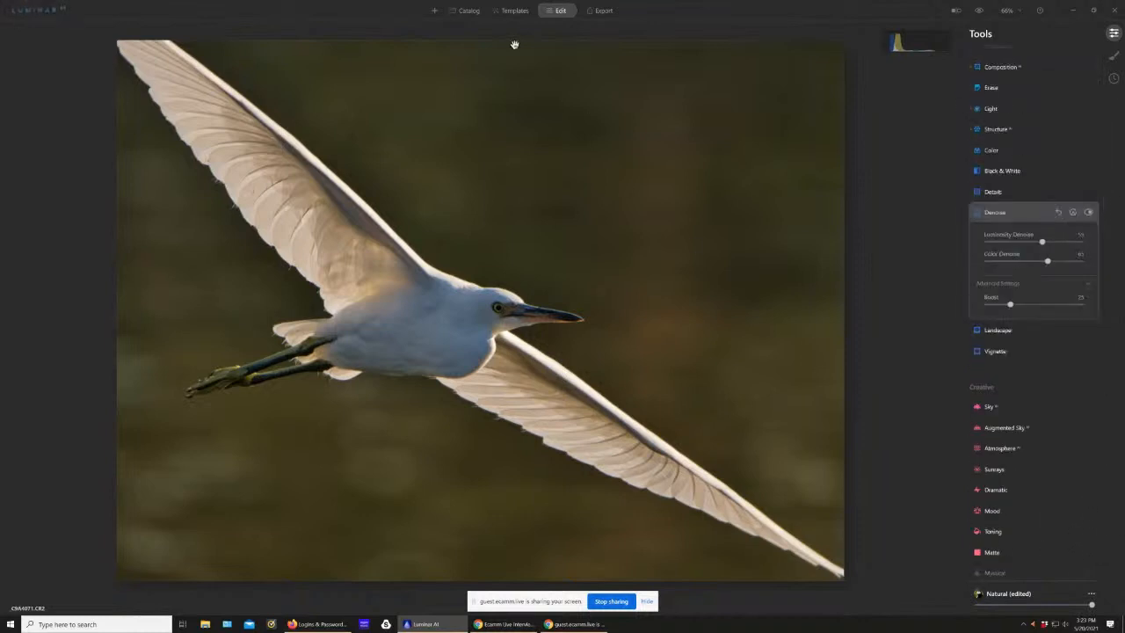
Step: Return to the catalog and view the flying egret photo enlarged to check the edited result
{"action": "left_click", "coordinate": [482, 11]}
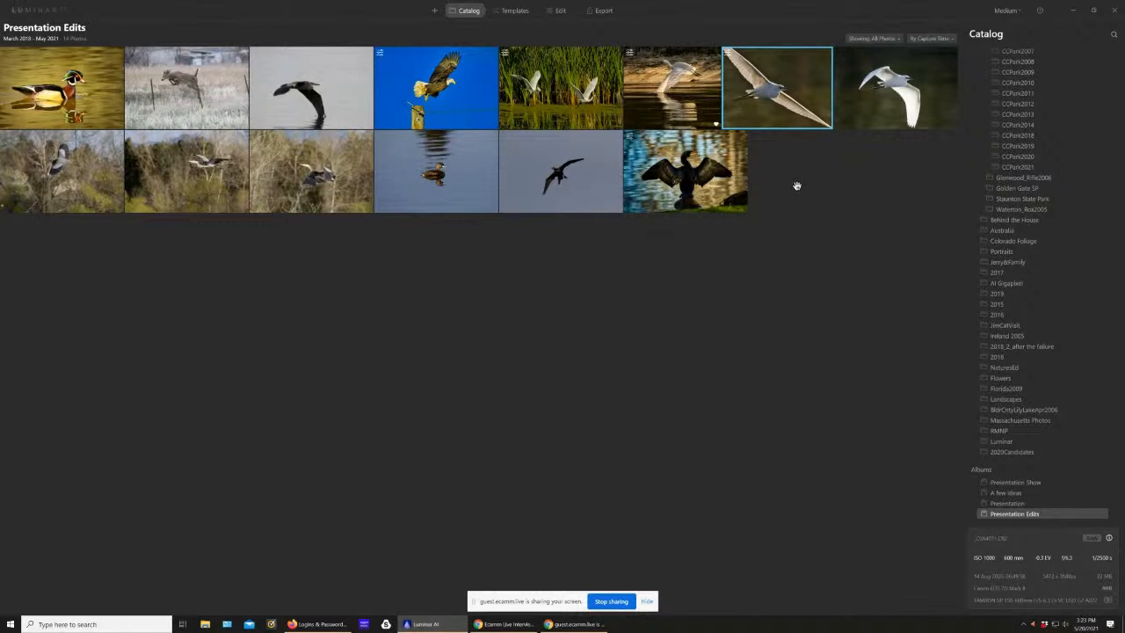
{"action": "key", "text": "Return"}
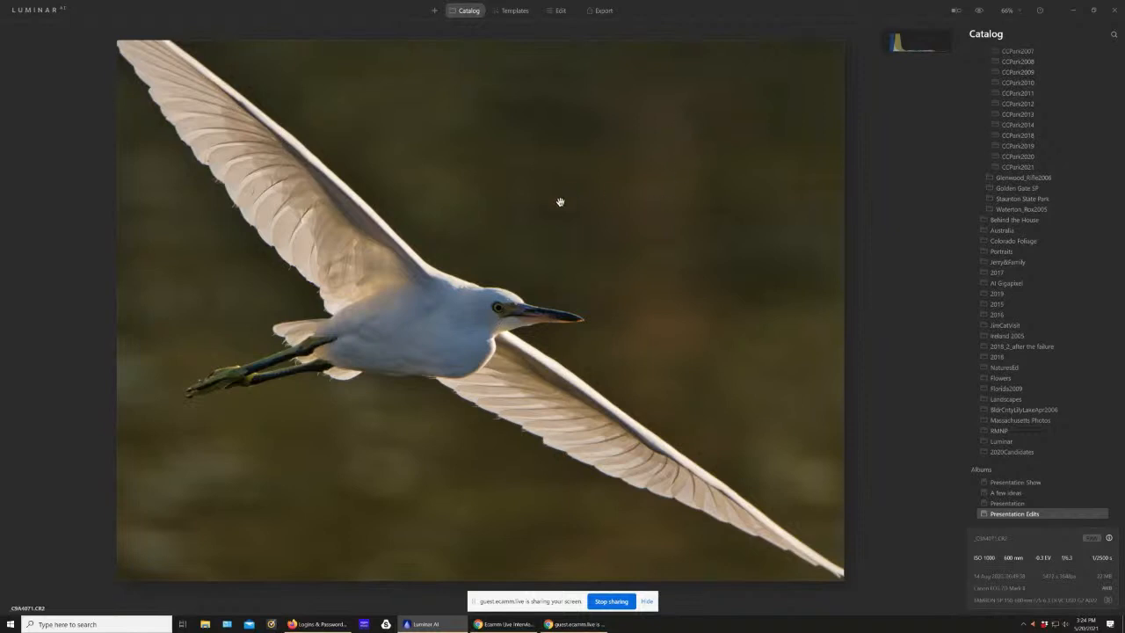
{"action": "scroll", "coordinate": [573, 371], "scroll_direction": "up", "scroll_amount": 2}
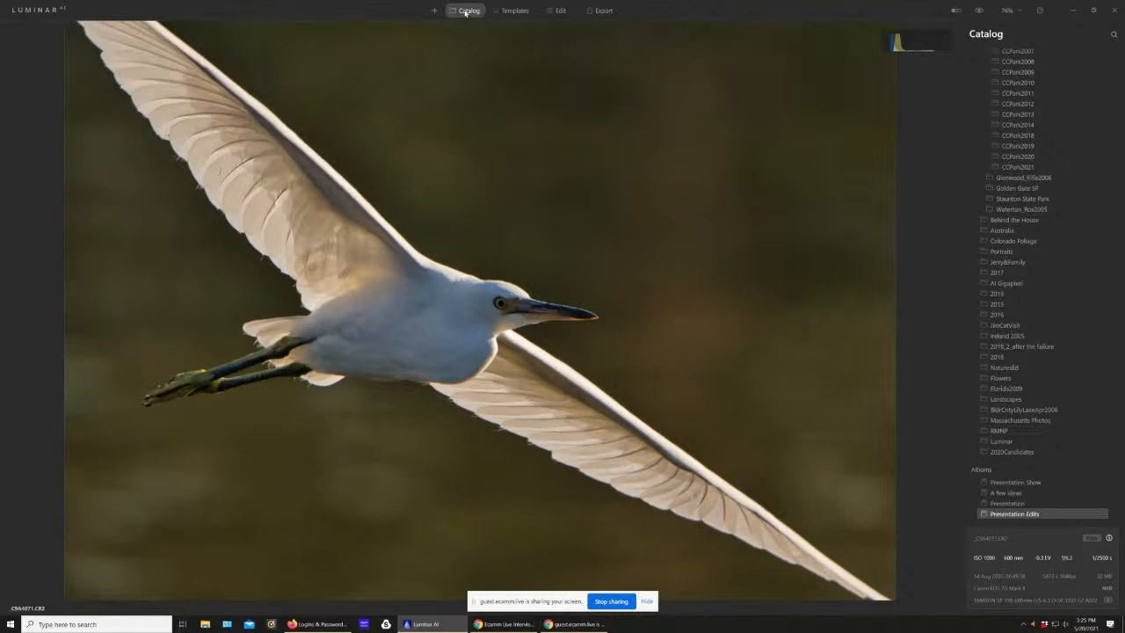
Step: Open the photo of the cormorant with spread wings for editing and examine its feathers and background up close
{"action": "left_click", "coordinate": [465, 11]}
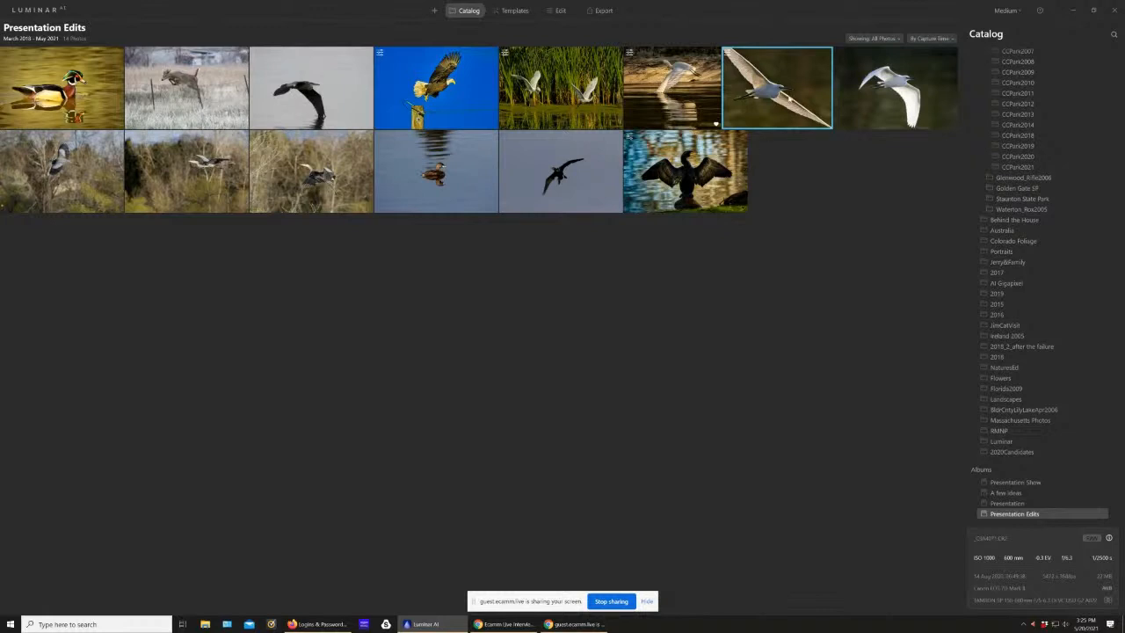
{"action": "left_click", "coordinate": [691, 176]}
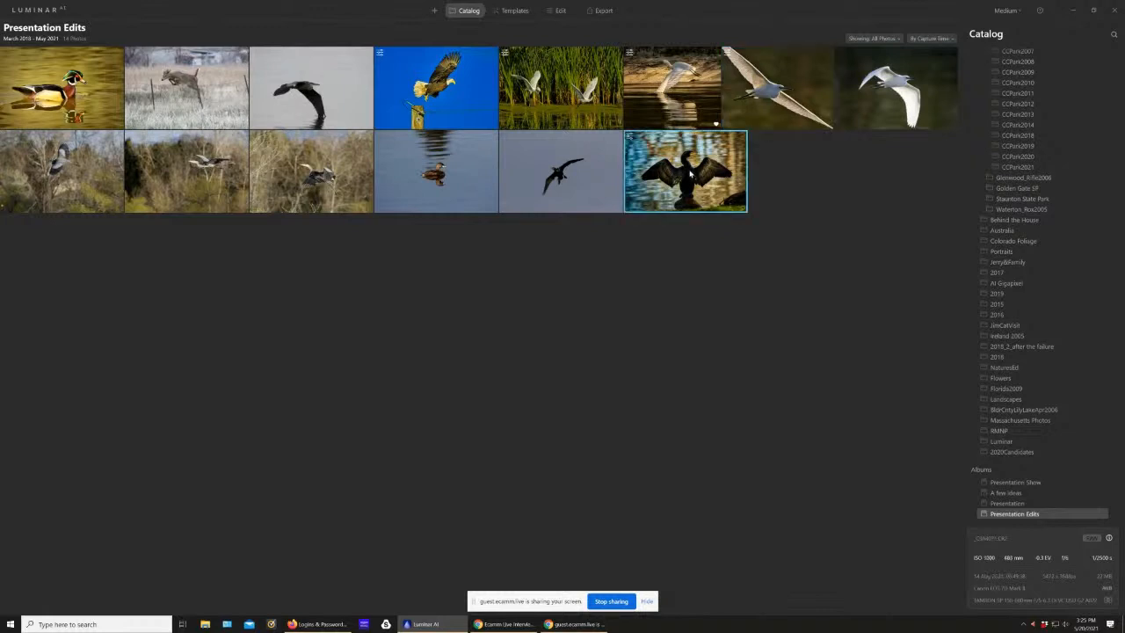
{"action": "double_click", "coordinate": [691, 176]}
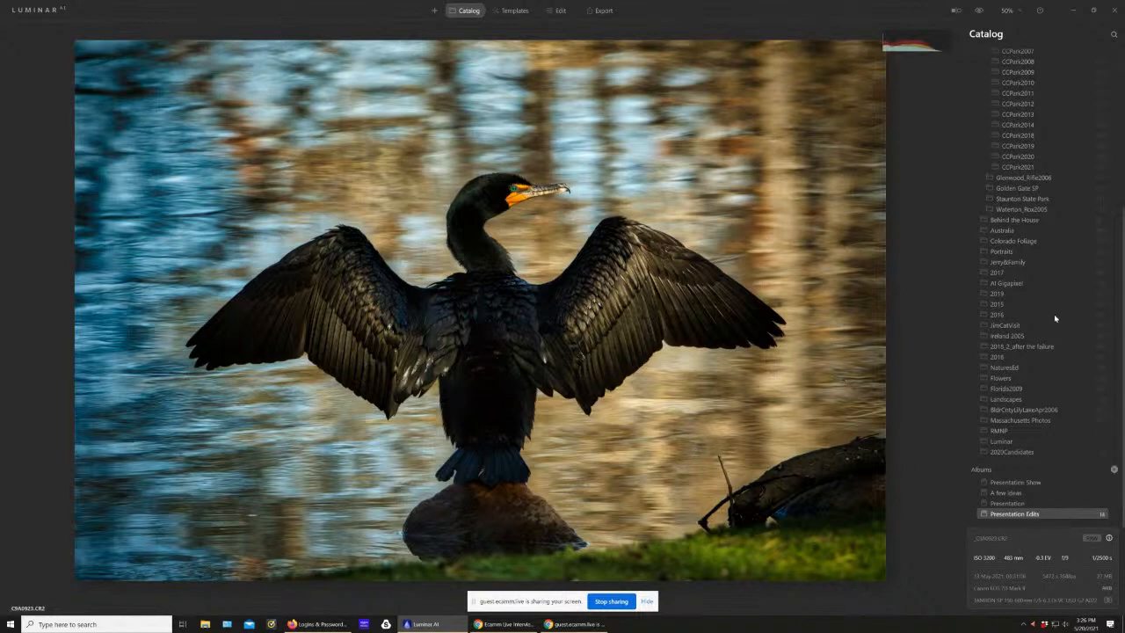
{"action": "left_click", "coordinate": [559, 11]}
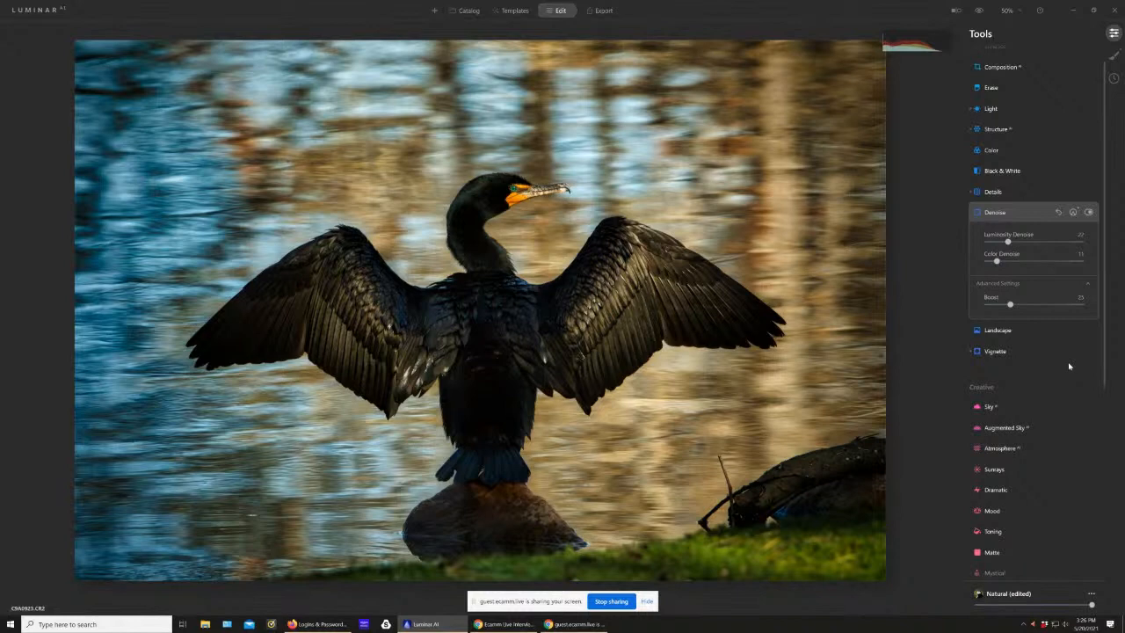
{"action": "scroll", "coordinate": [1069, 366], "scroll_direction": "up", "scroll_amount": 2}
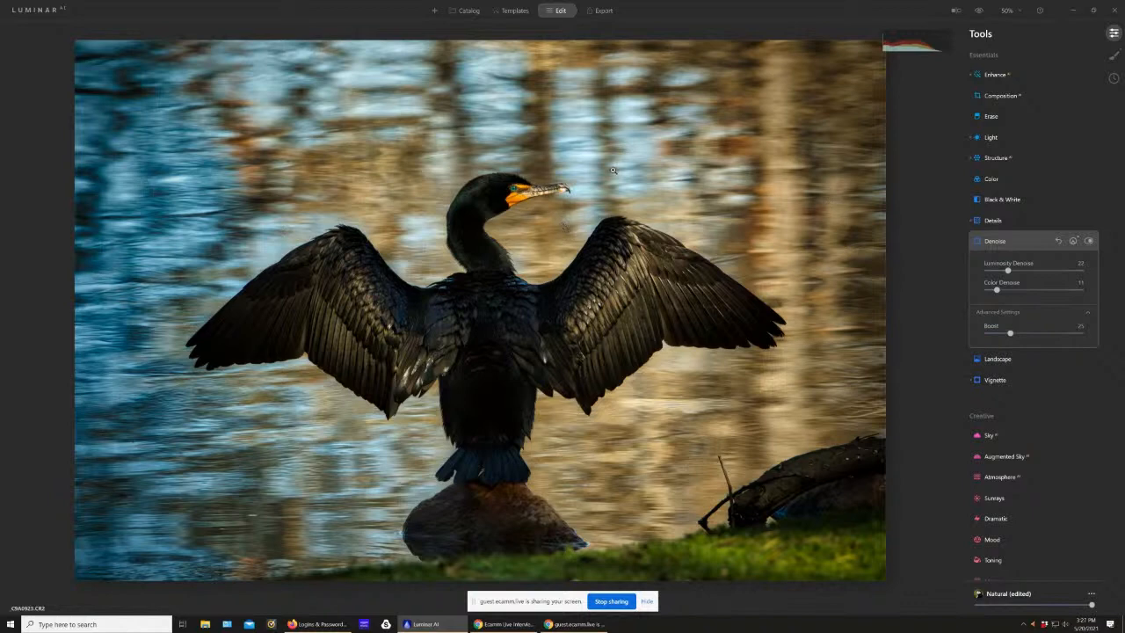
{"action": "scroll", "coordinate": [590, 202], "scroll_direction": "up", "scroll_amount": 2}
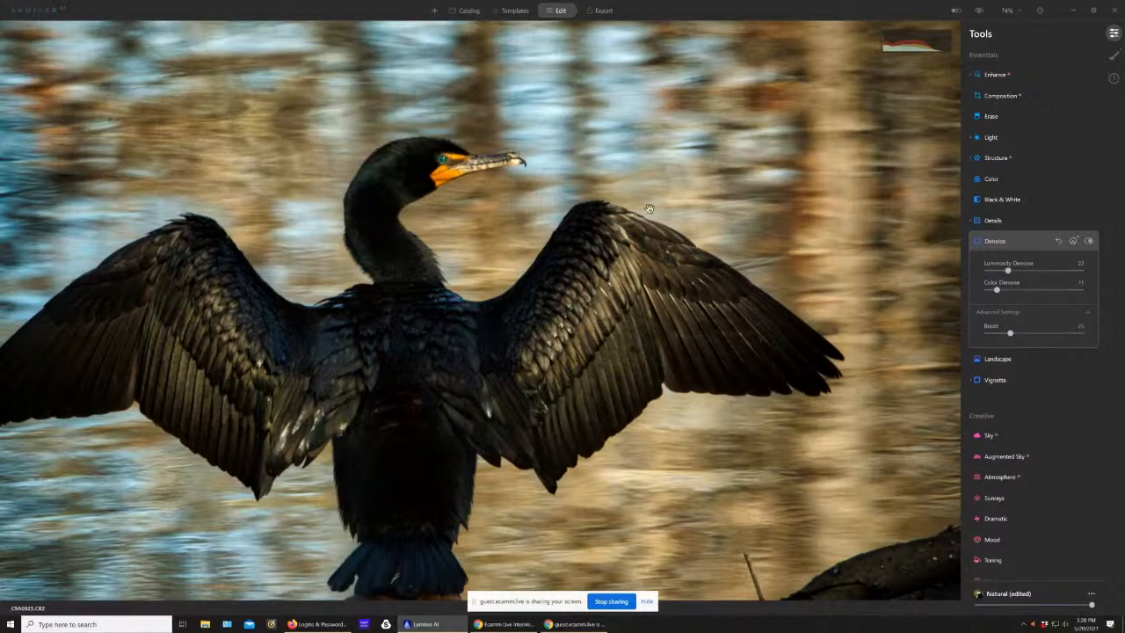
{"action": "scroll", "coordinate": [728, 155], "scroll_direction": "down", "scroll_amount": 4}
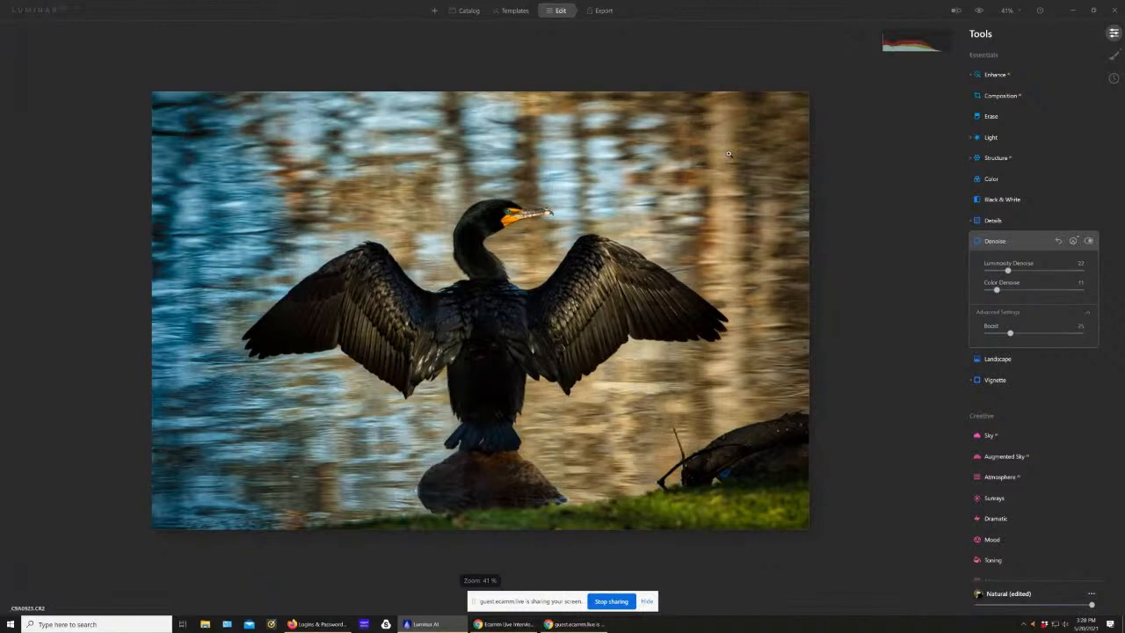
{"action": "scroll", "coordinate": [727, 154], "scroll_direction": "up", "scroll_amount": 1}
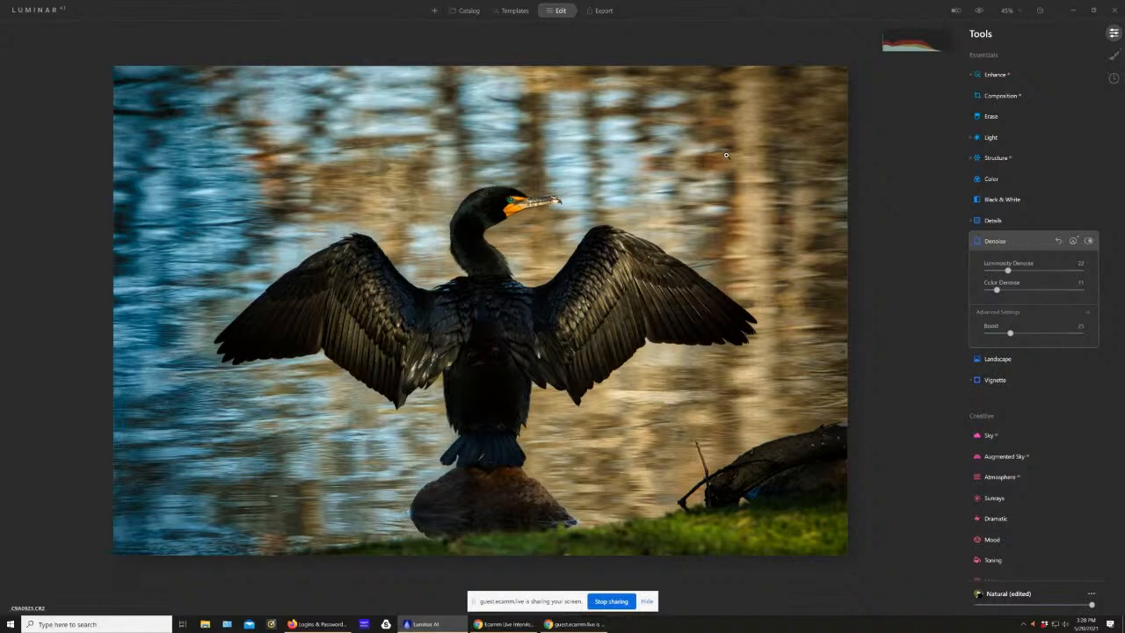
Step: Open the wood duck photo from the catalog and compare its edited version with the original several times
{"action": "left_click", "coordinate": [469, 12]}
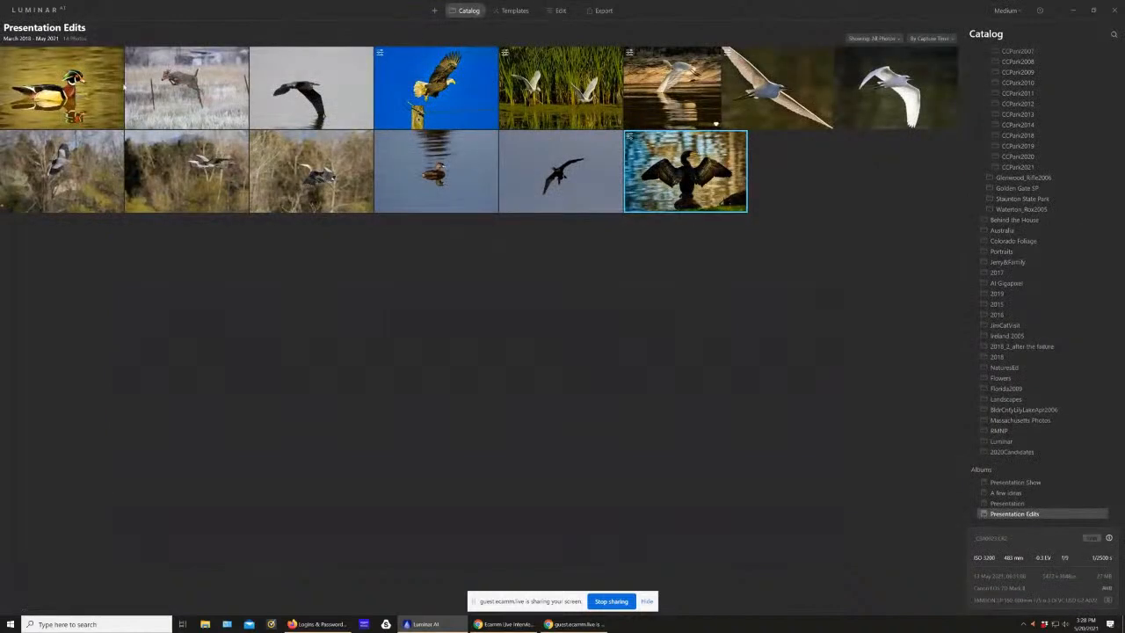
{"action": "double_click", "coordinate": [50, 81]}
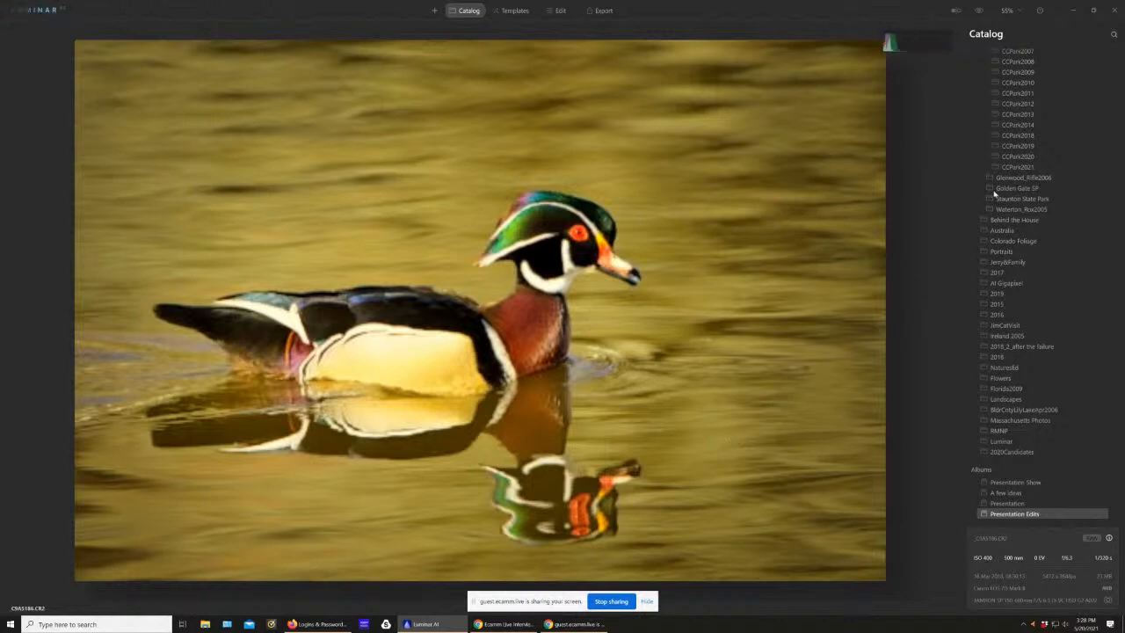
{"action": "right_click", "coordinate": [804, 322]}
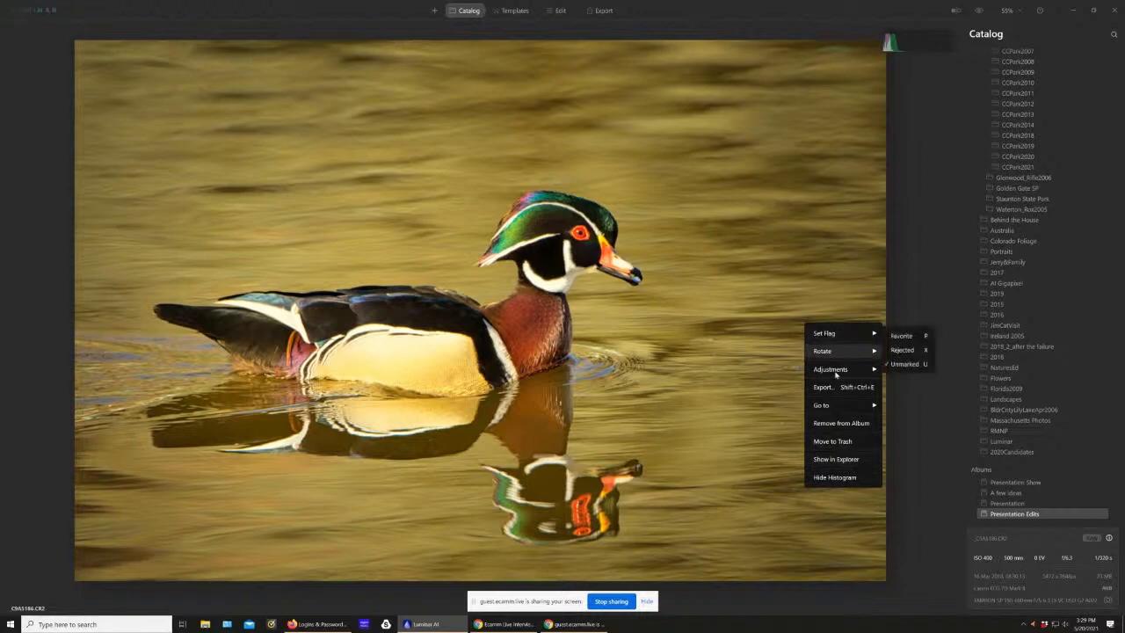
{"action": "mouse_move", "coordinate": [840, 403]}
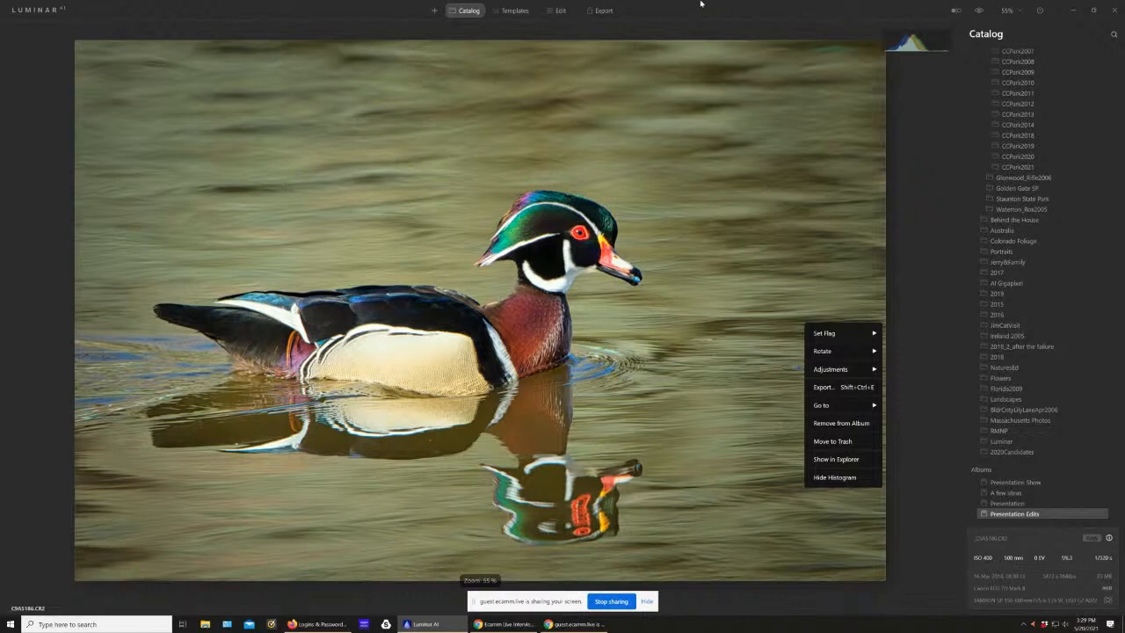
{"action": "left_click", "coordinate": [978, 11]}
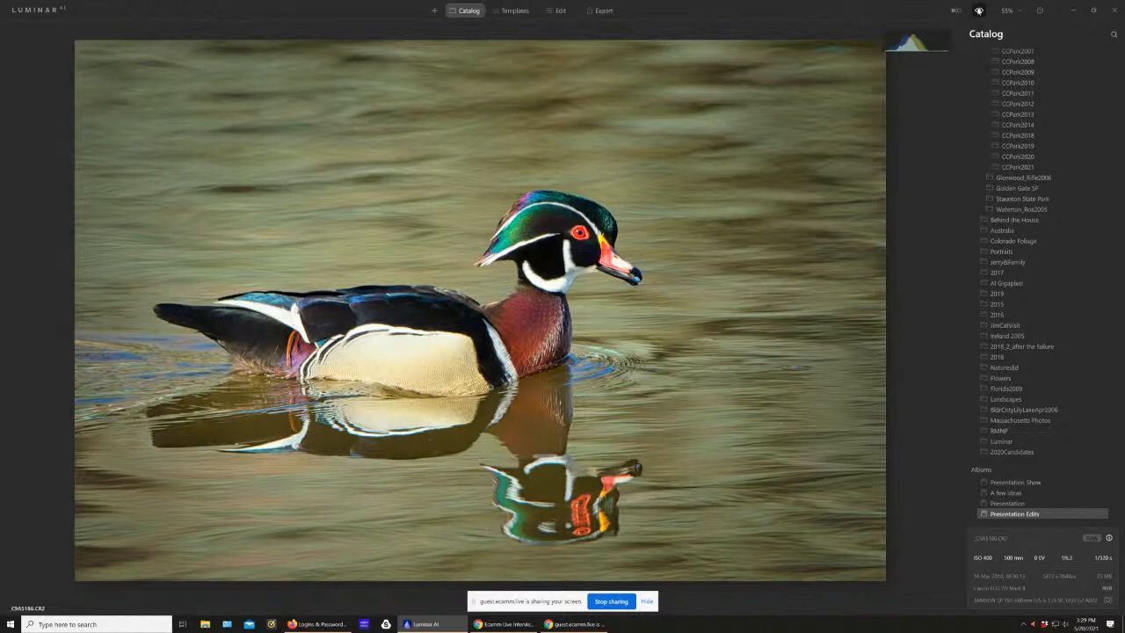
{"action": "left_click", "coordinate": [978, 10]}
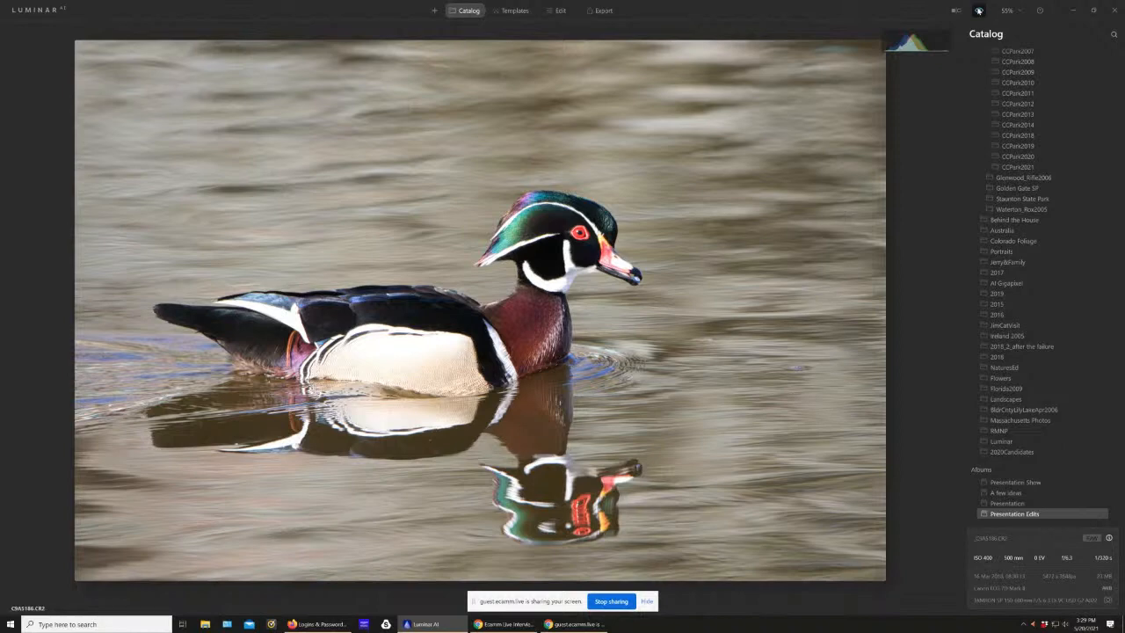
{"action": "left_click", "coordinate": [978, 11]}
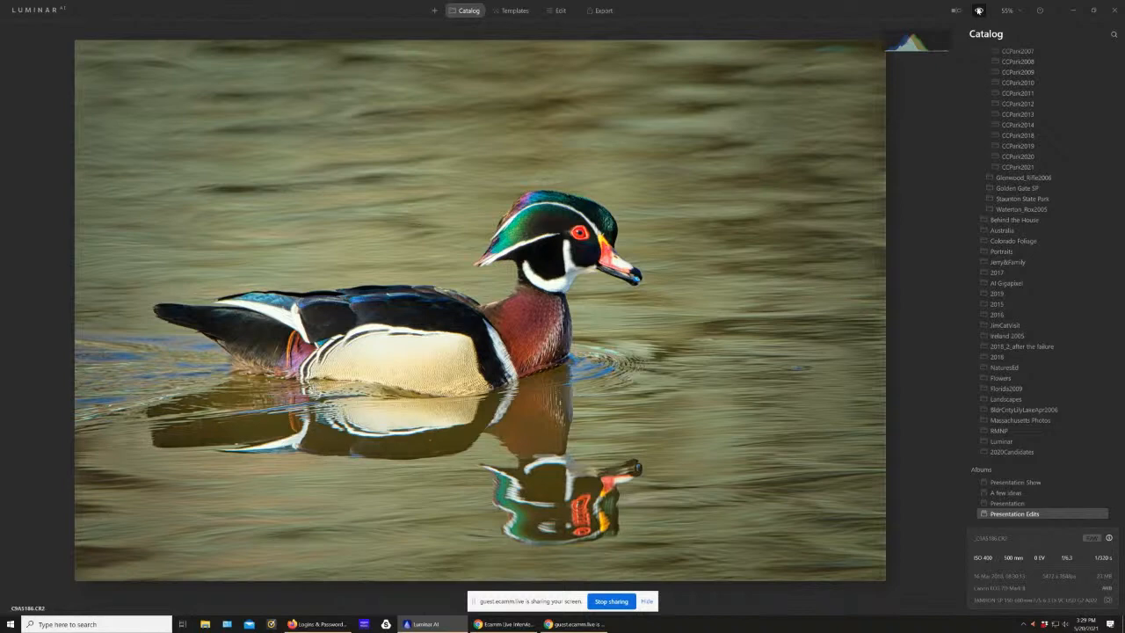
{"action": "left_click", "coordinate": [978, 11]}
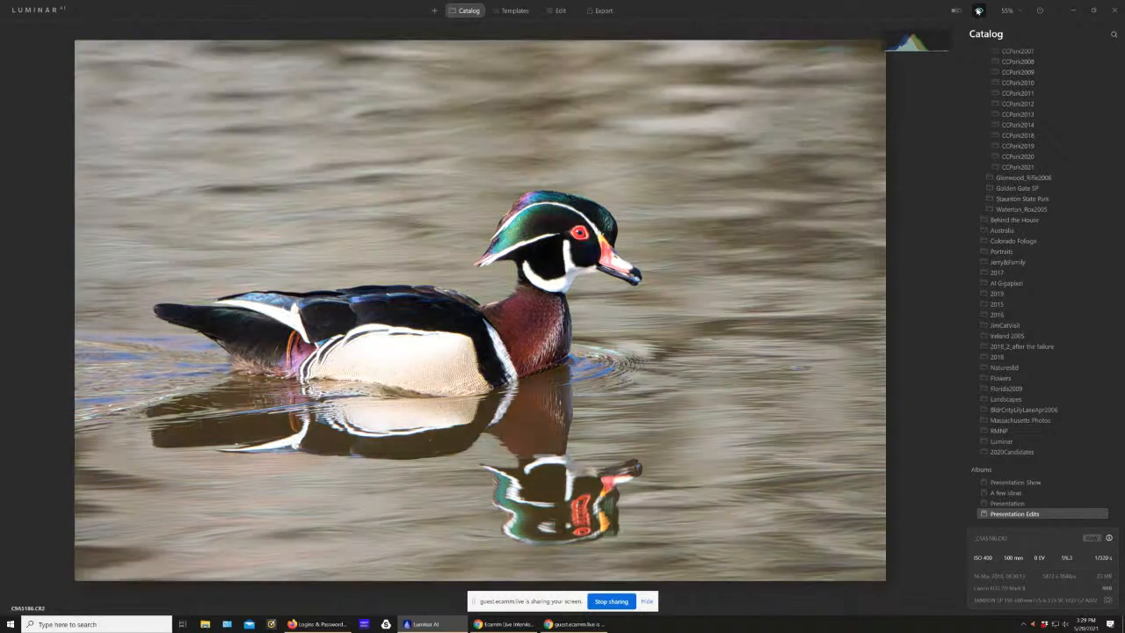
{"action": "left_click", "coordinate": [978, 11]}
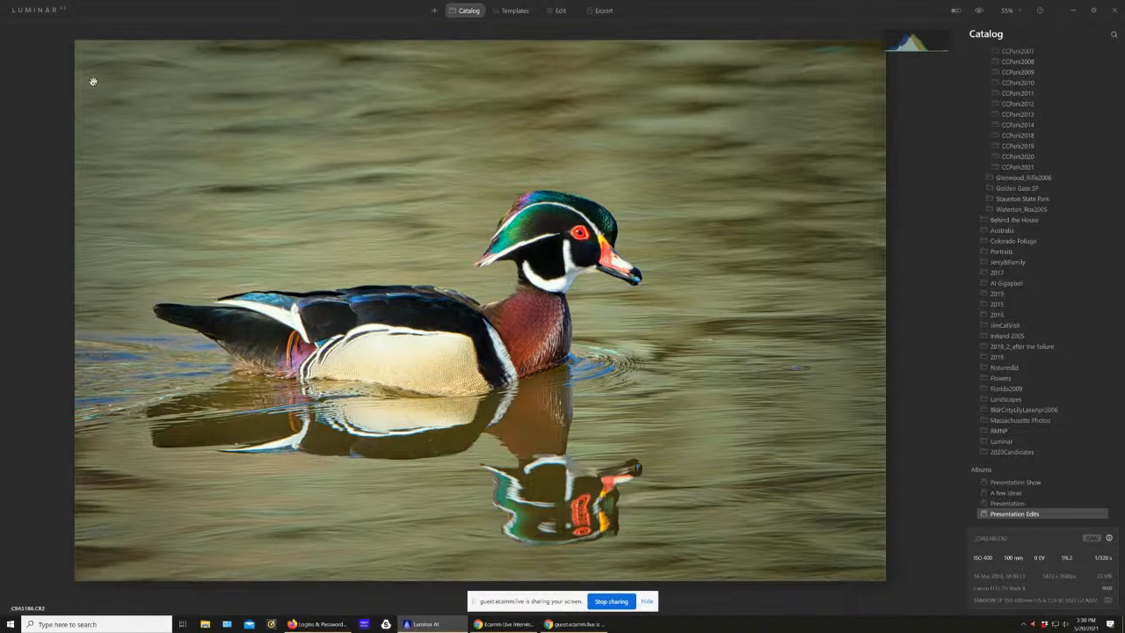
Step: Go back to the album's thumbnails and open the photo of the deer leaping over the fence
{"action": "double_click", "coordinate": [752, 278]}
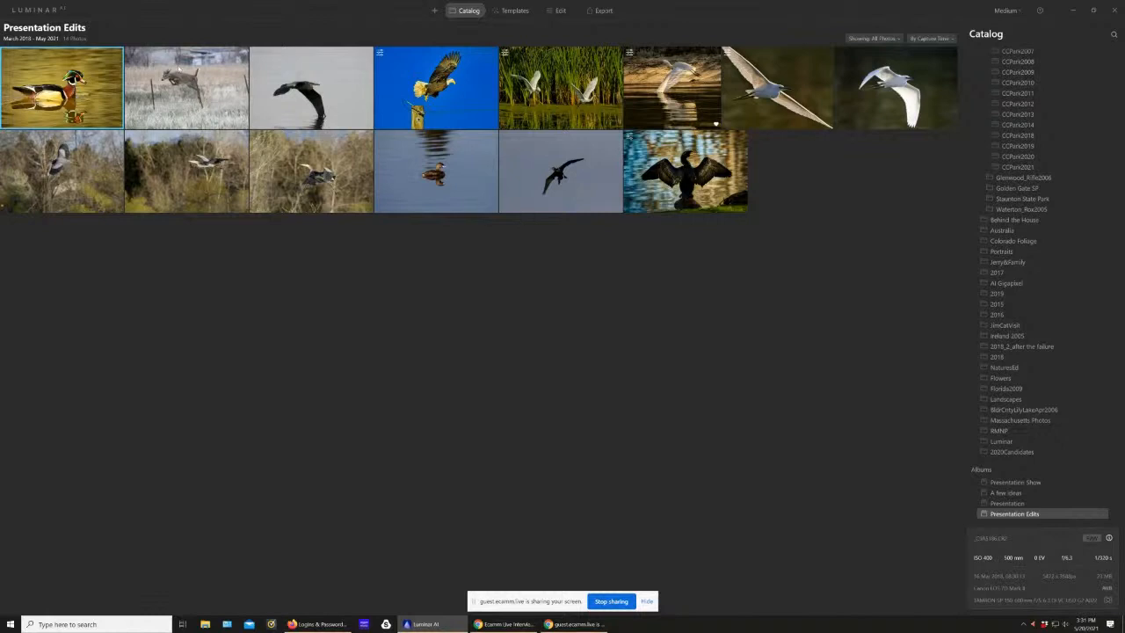
{"action": "double_click", "coordinate": [219, 79]}
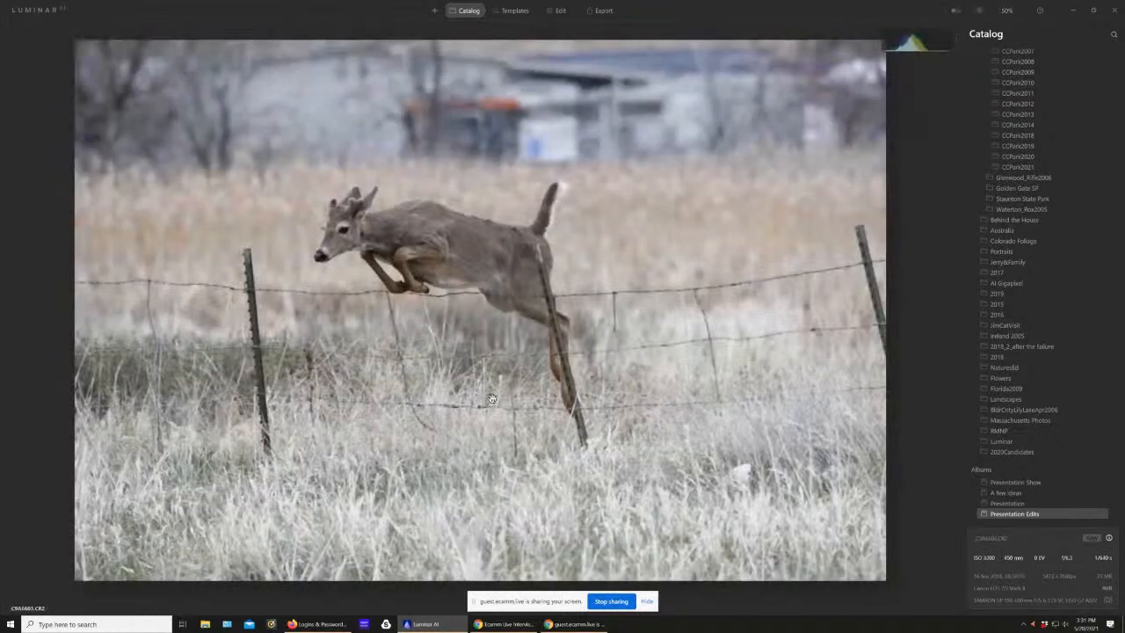
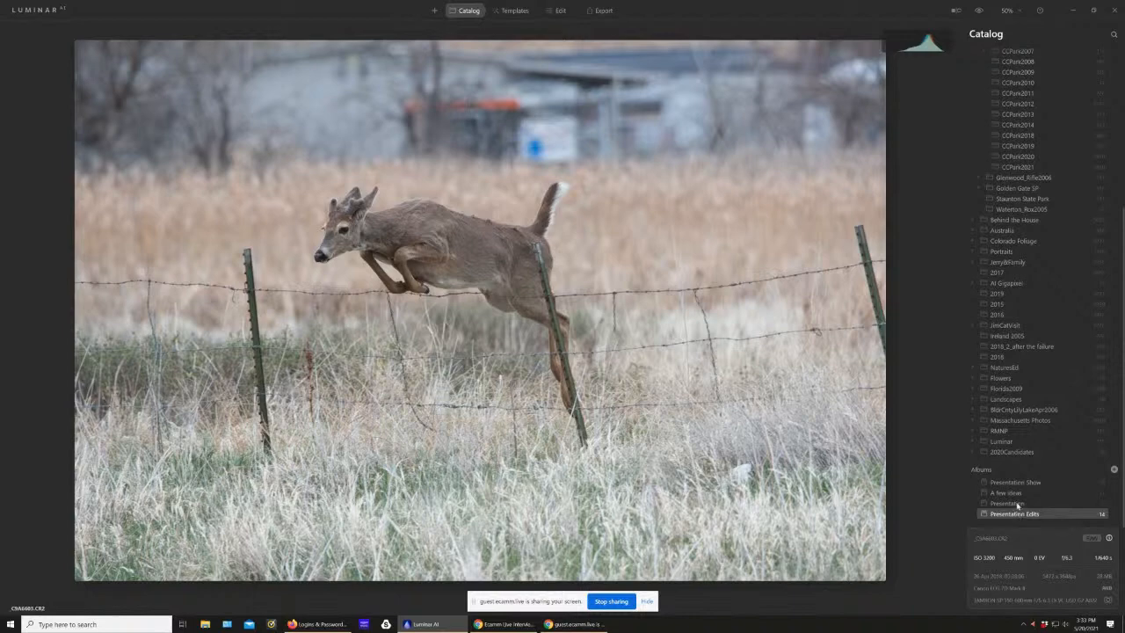
Step: Look over the photos in the Presentation album and open the running coyote photo from the Presentation Show album
{"action": "left_click", "coordinate": [1017, 505]}
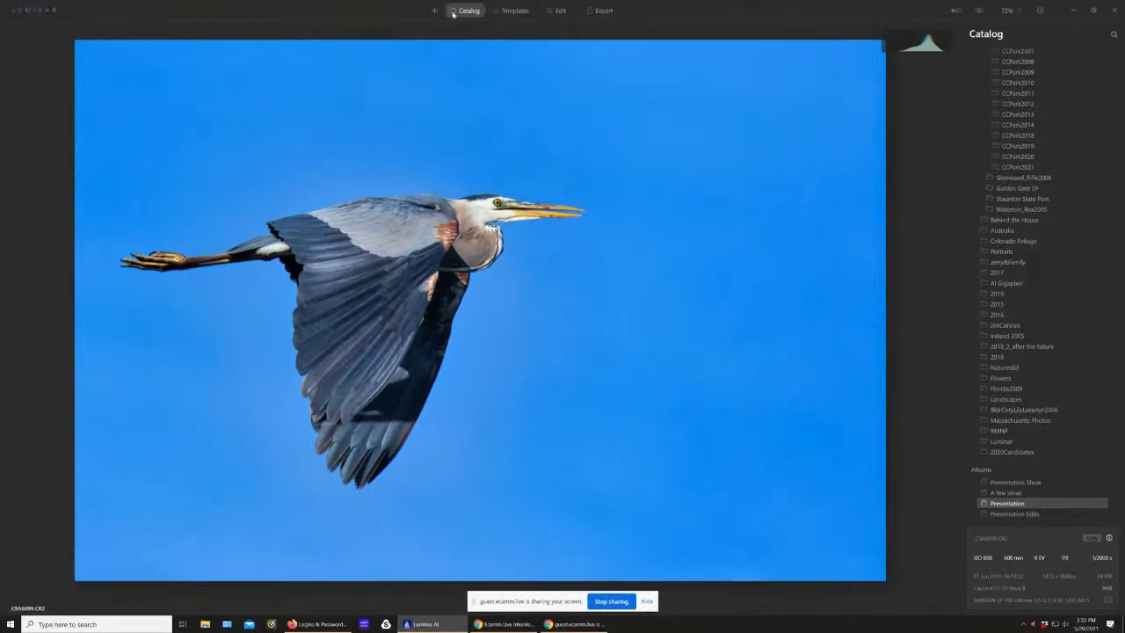
{"action": "double_click", "coordinate": [603, 263]}
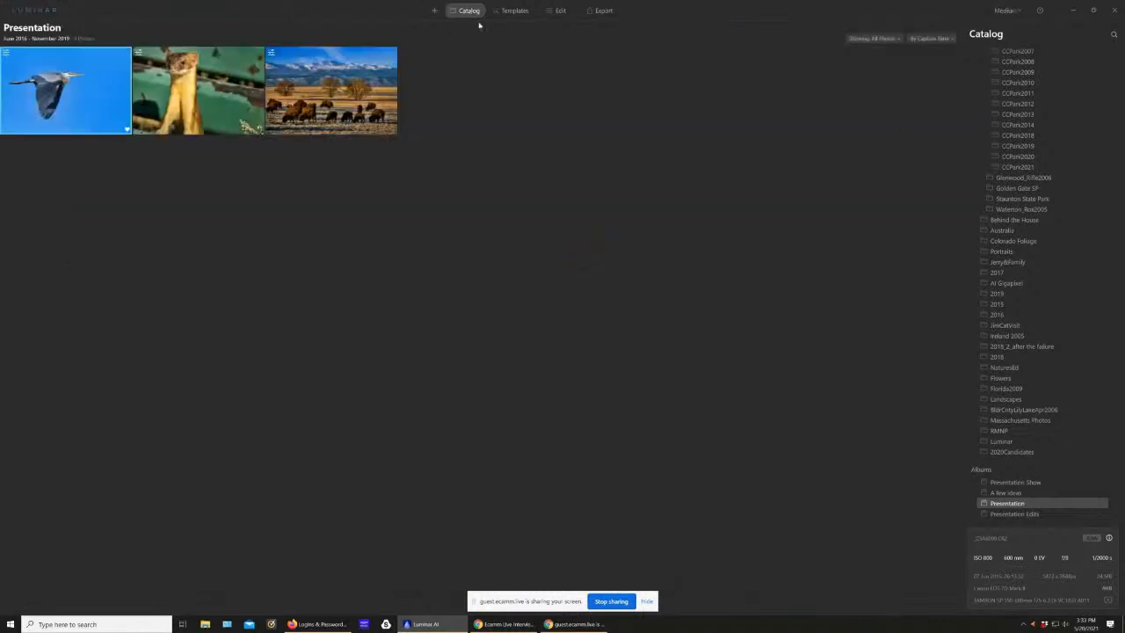
{"action": "left_click", "coordinate": [1018, 482]}
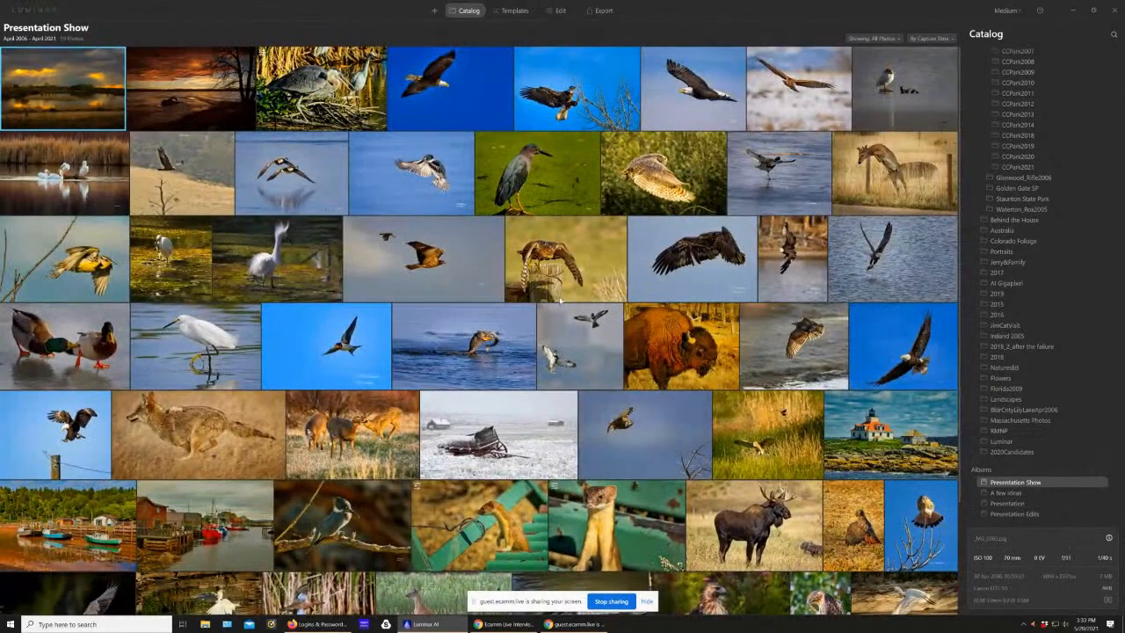
{"action": "double_click", "coordinate": [217, 433]}
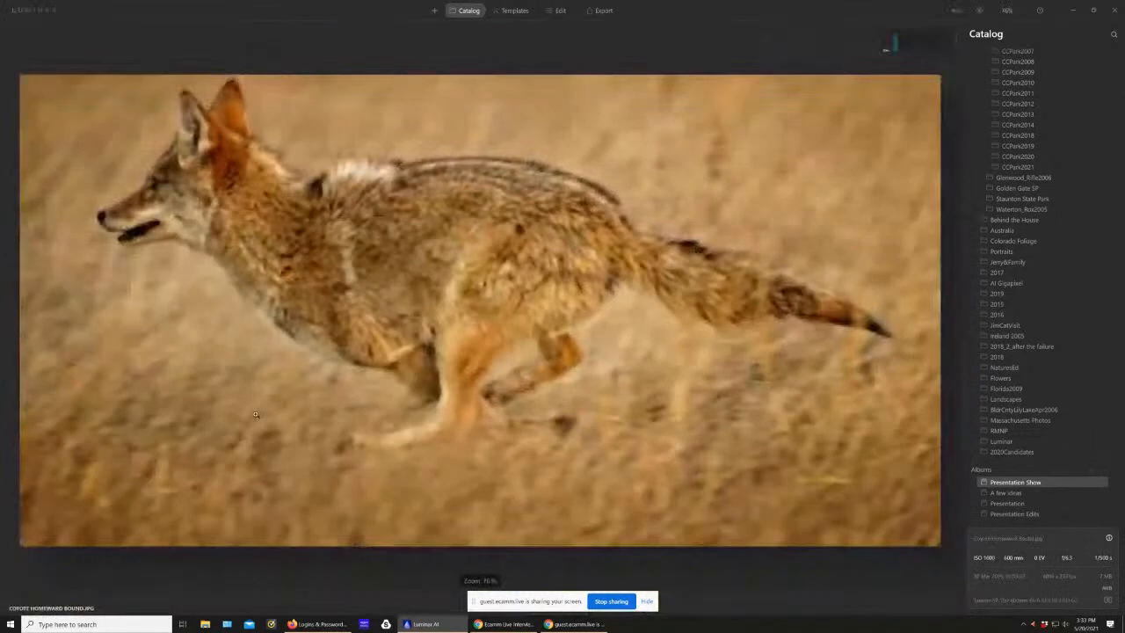